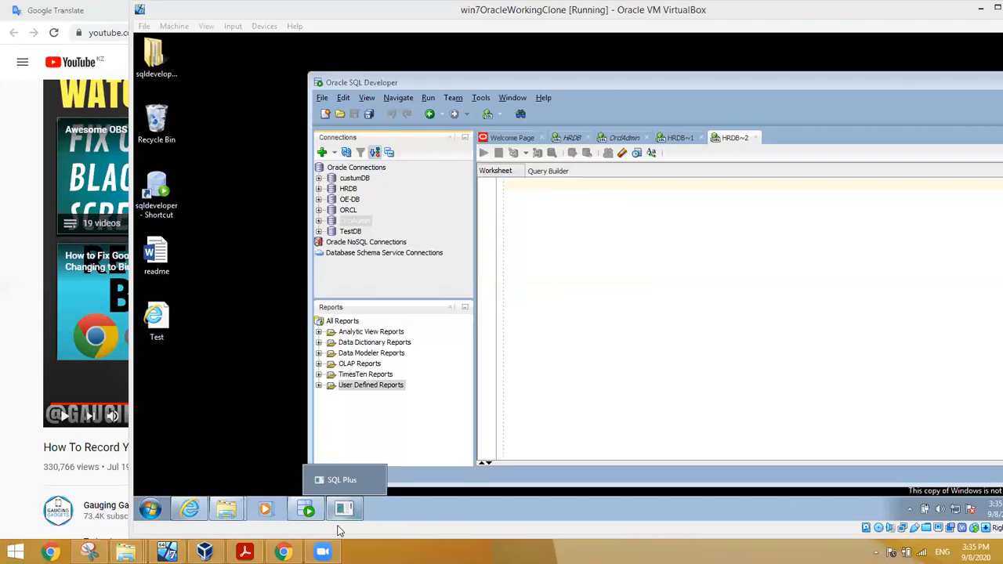
# Step: Close Internet Explorer in the VM and bring Chrome to the front
pyautogui.moveTo(282, 550)
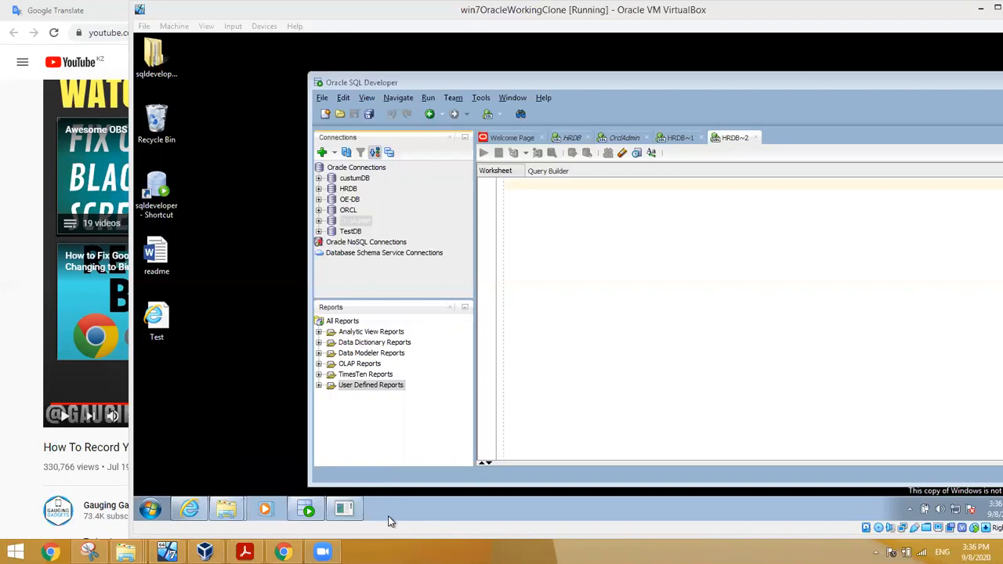
pyautogui.click(238, 244)
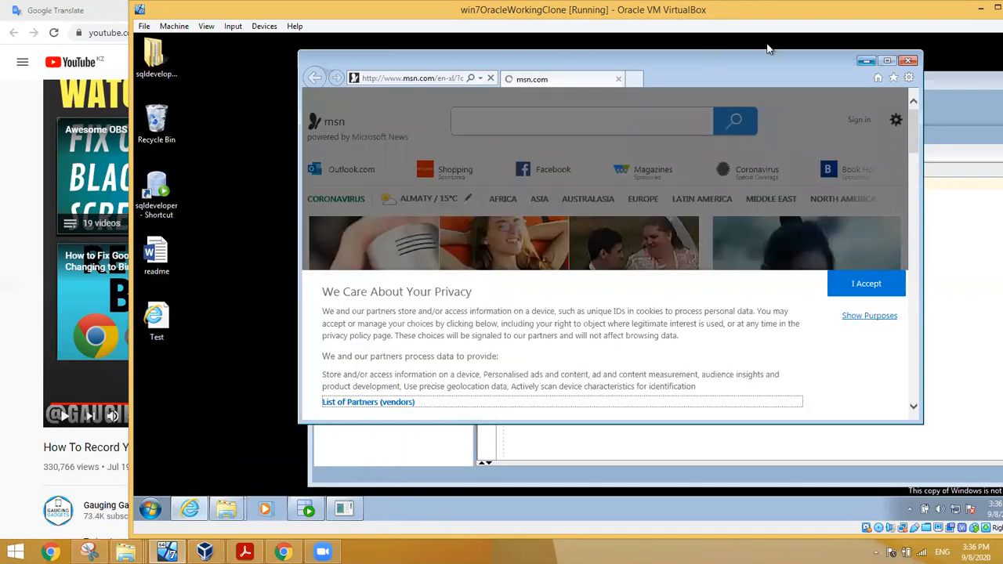
pyautogui.click(910, 62)
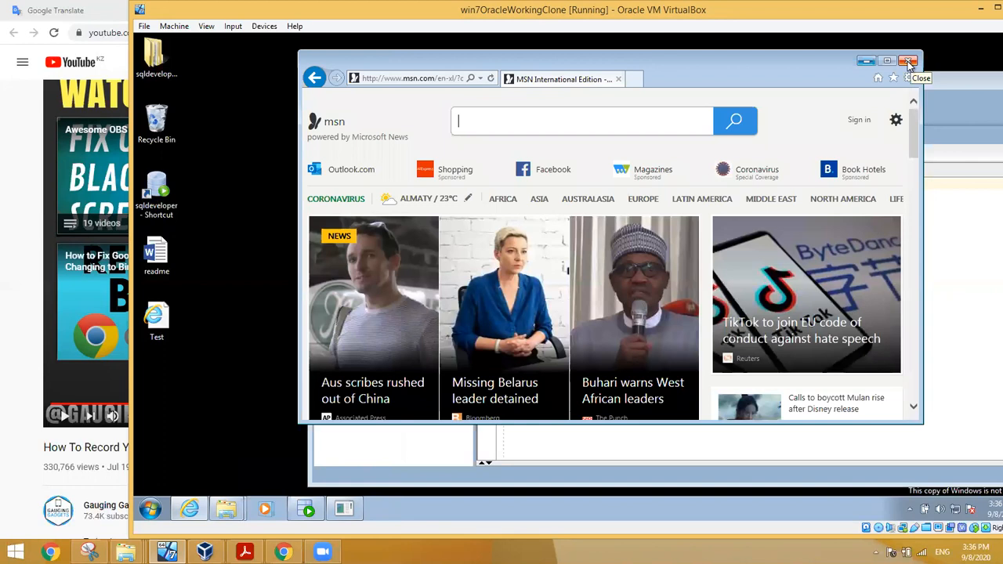
pyautogui.click(910, 62)
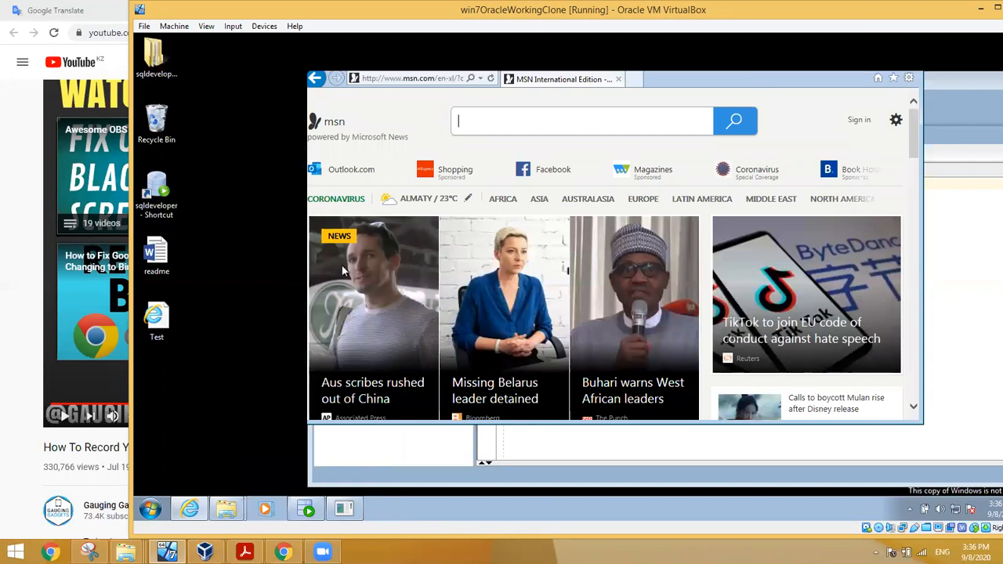
pyautogui.moveTo(226, 509)
pyautogui.click(283, 551)
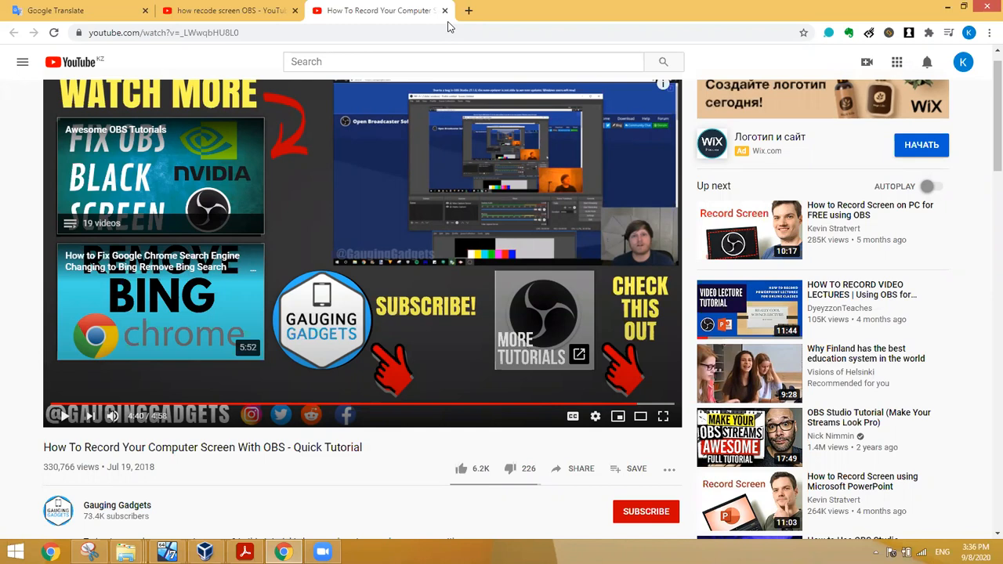
# Step: In a new Chrome tab, search 'sql developer download' and open the Oracle SQL Developer 19.2.1 Downloads page
pyautogui.hotkey('ctrl', 'Tab')
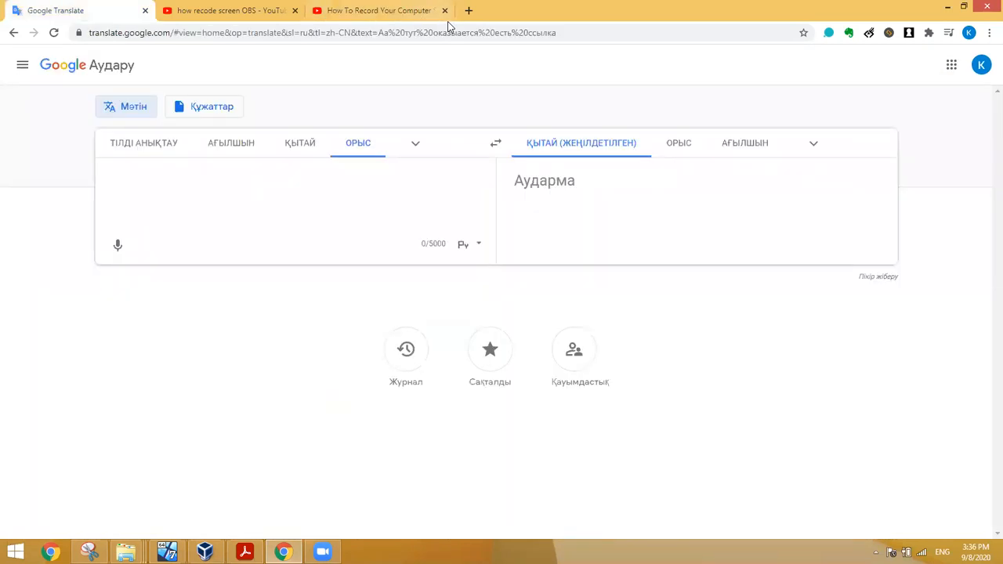
pyautogui.press('super+Down')
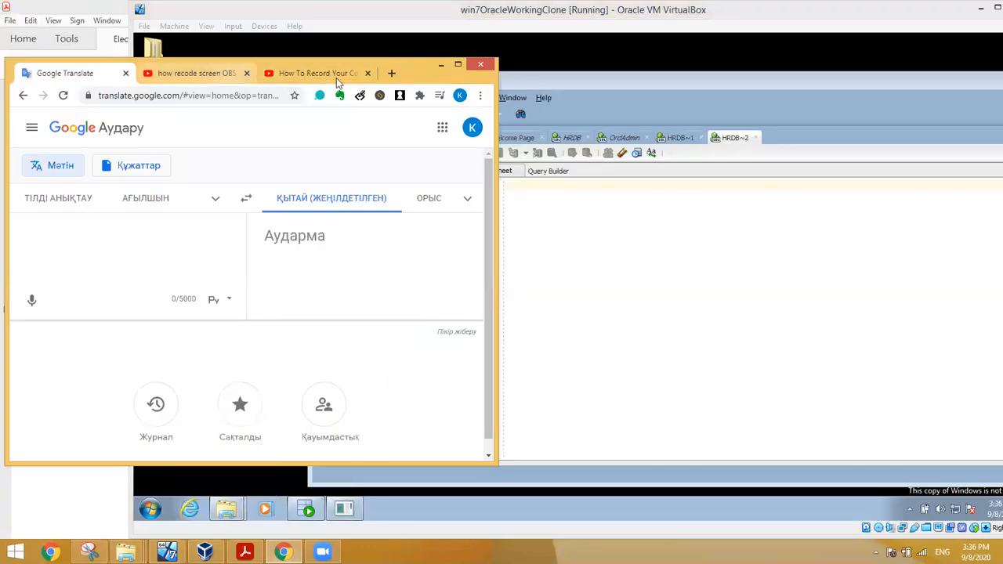
pyautogui.hotkey('ctrl', 't')
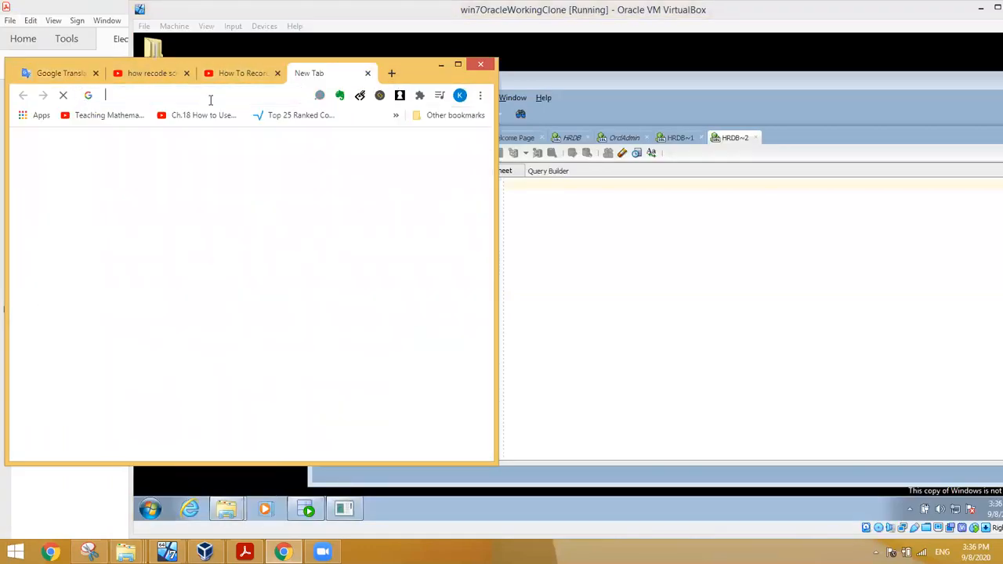
pyautogui.click(210, 97)
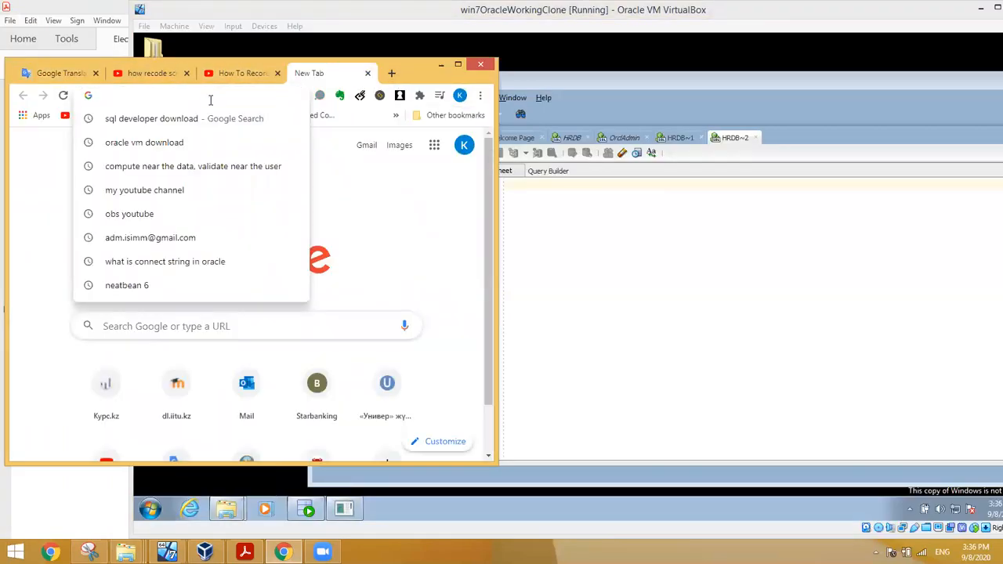
pyautogui.click(168, 122)
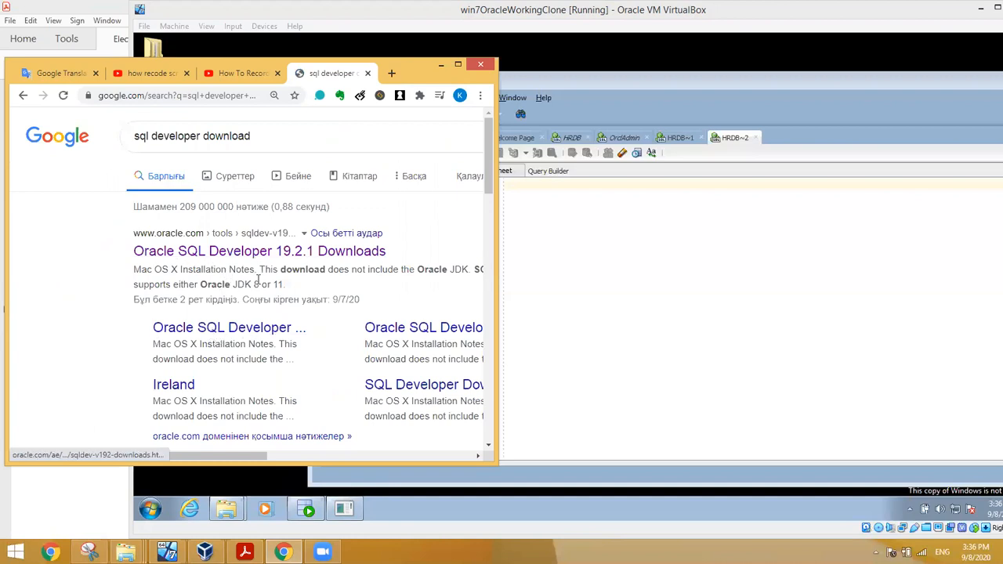
pyautogui.click(276, 253)
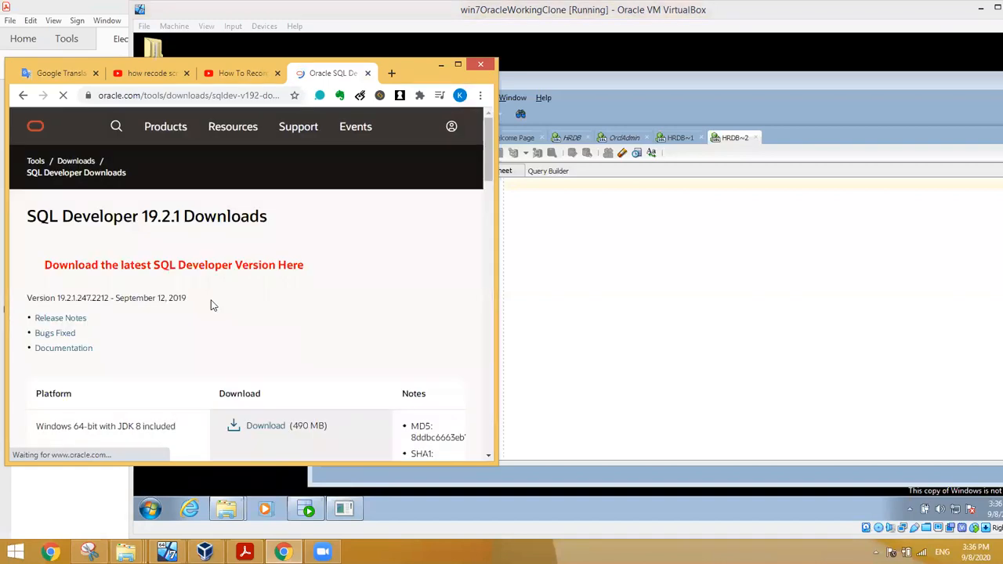
# Step: Scroll to the download table listing the Windows 64-bit, 32/64-bit and Mac OSX packages
pyautogui.scroll(-1, 103, 352)
pyautogui.scroll(-2, 100, 369)
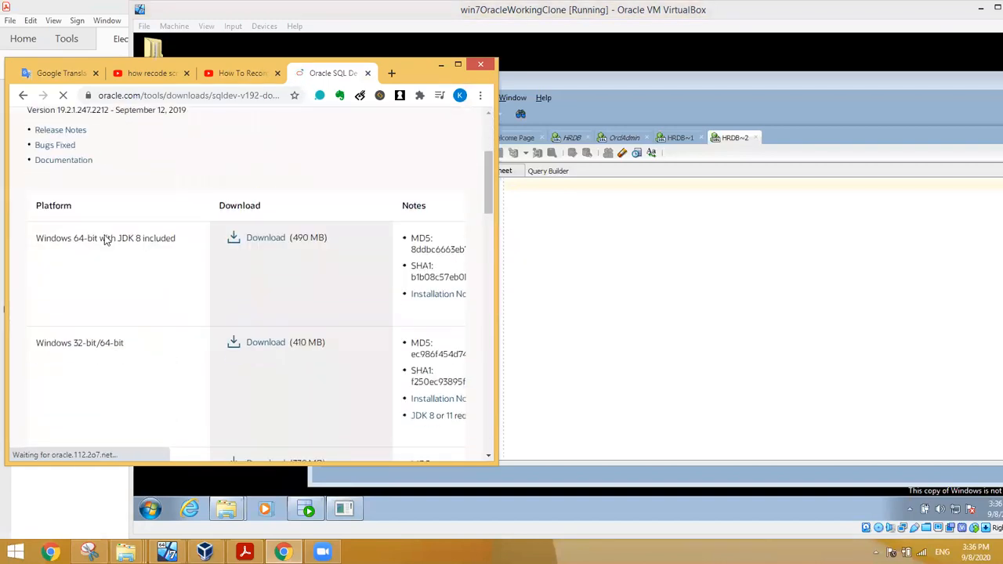
pyautogui.scroll(-2, 90, 345)
pyautogui.scroll(-3, 93, 381)
pyautogui.scroll(3, 79, 353)
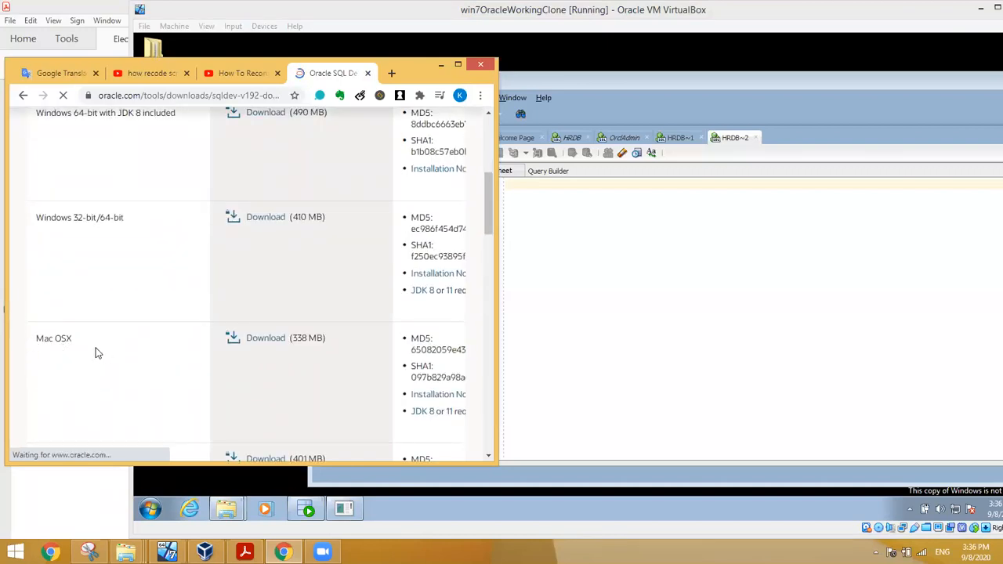
pyautogui.moveTo(71, 340); pyautogui.dragTo(79, 340)
pyautogui.click(80, 297)
pyautogui.scroll(2, 103, 280)
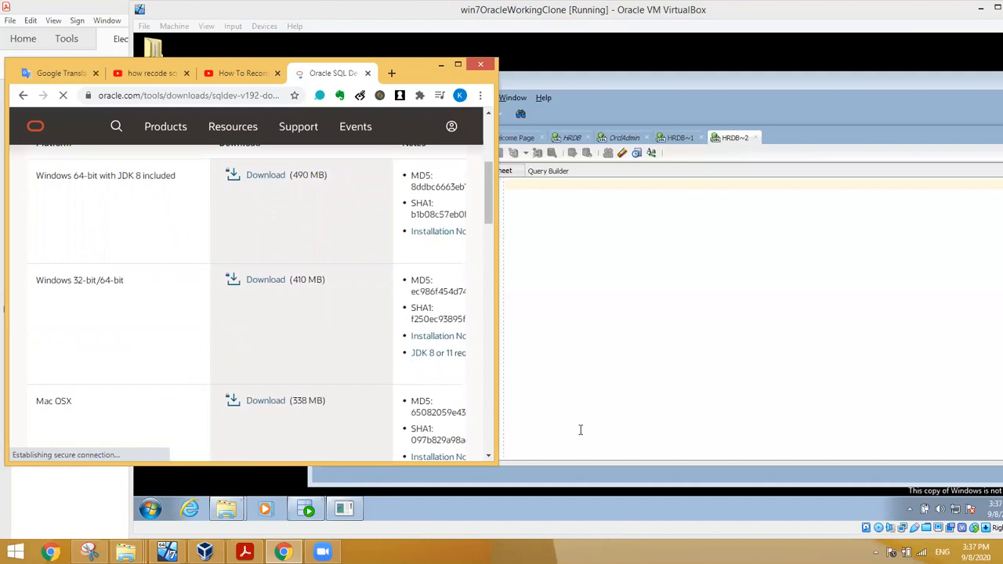
# Step: Put the VM window back over Chrome, showing SQL Developer's empty HRDB~2 worksheet
pyautogui.click(560, 398)
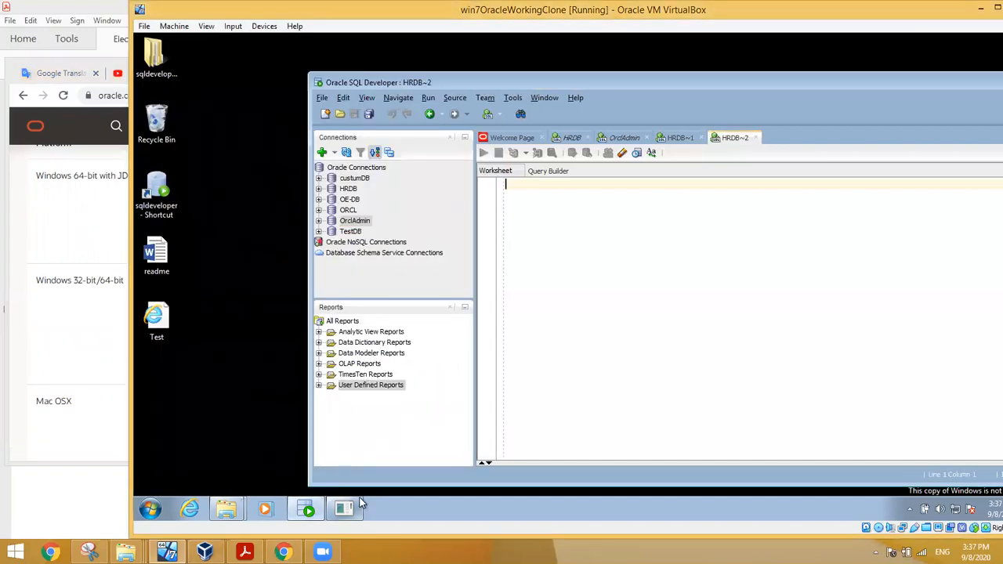
pyautogui.moveTo(344, 511)
pyautogui.click(283, 552)
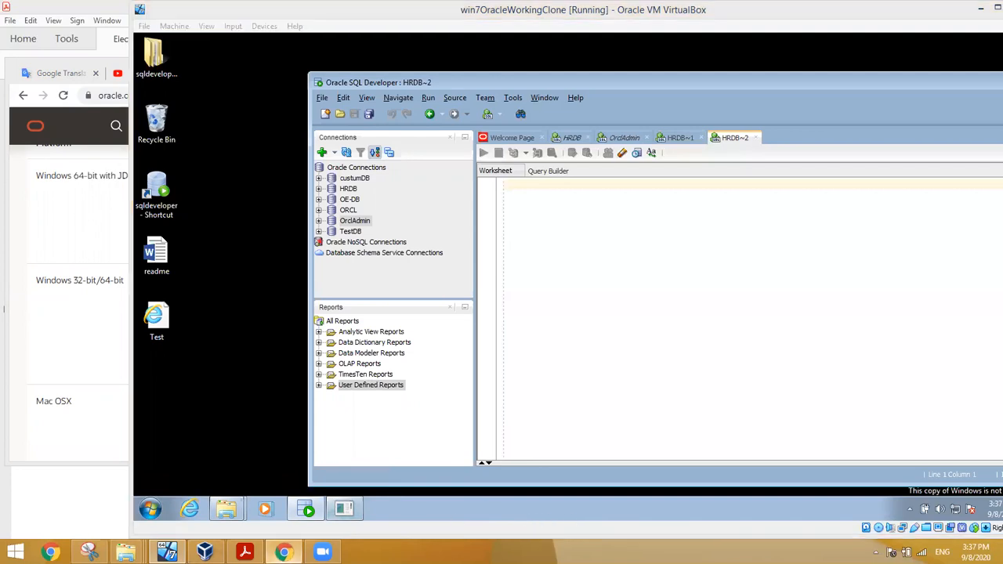
pyautogui.click(591, 406)
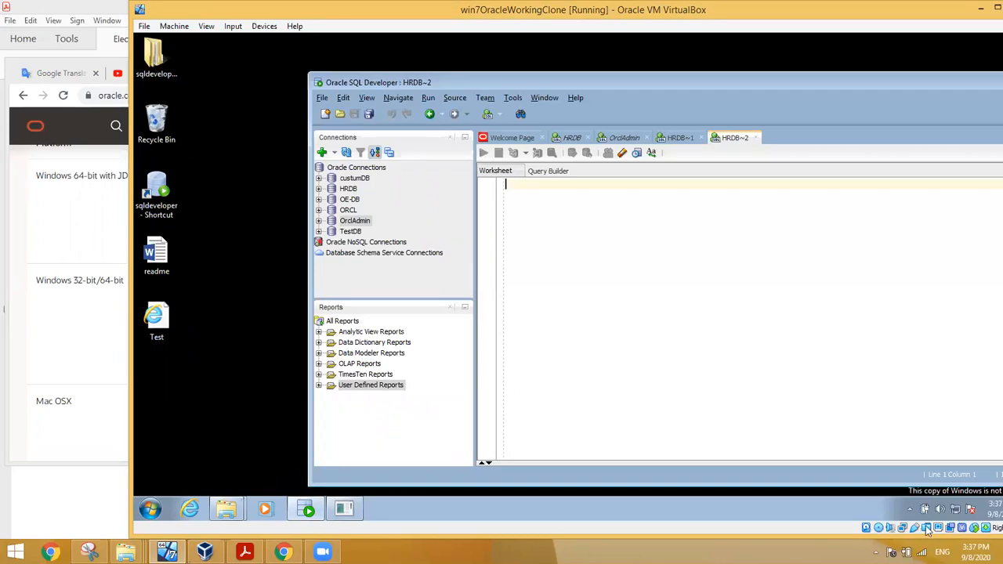
pyautogui.moveTo(929, 529)
# Step: Open the VM's Shared Folders settings and select the existing transient share
pyautogui.rightClick(927, 530)
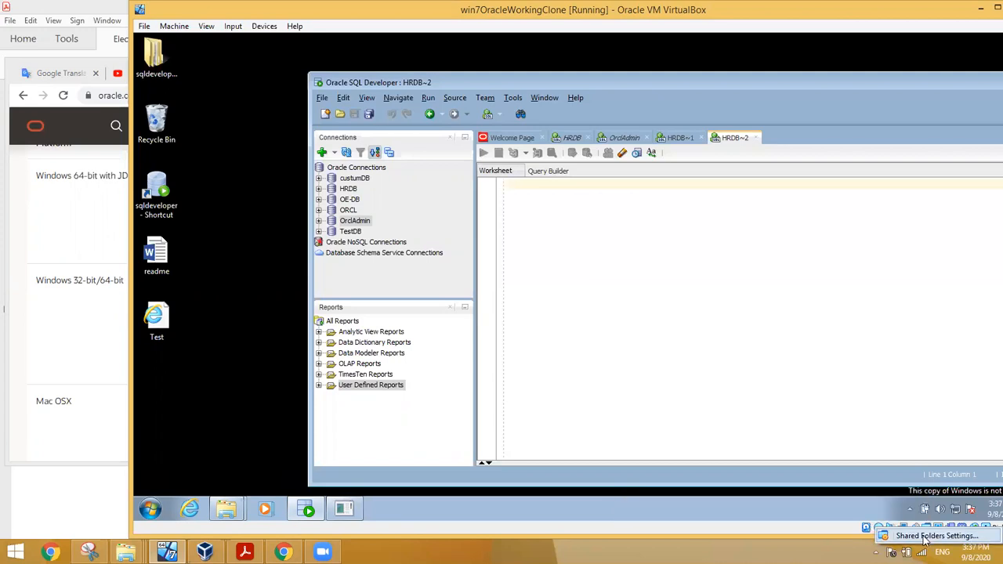
pyautogui.click(925, 537)
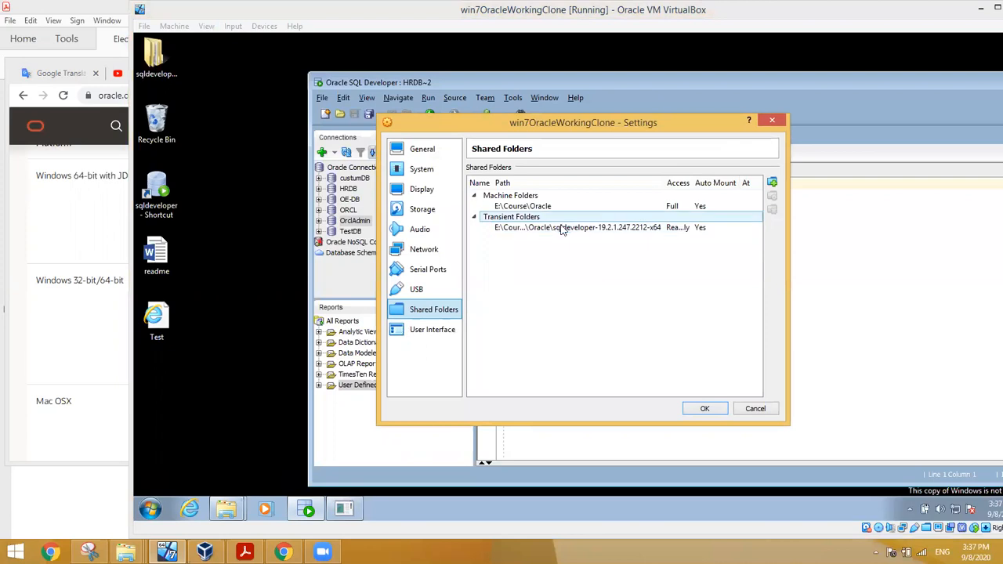
pyautogui.click(565, 229)
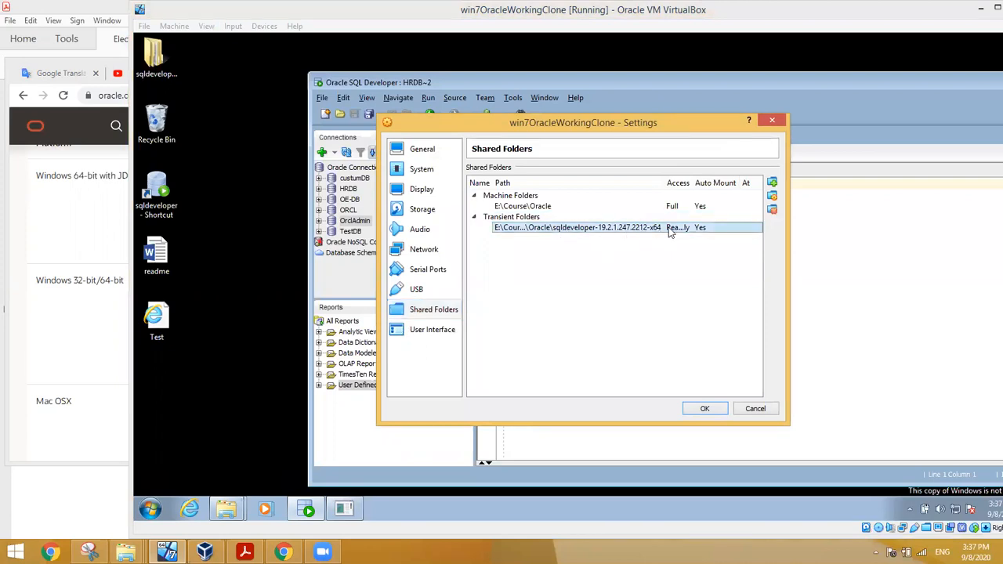
# Step: Add the host's C:\Users\admin\Downloads folder as a read-only, auto-mounted shared folder
pyautogui.click(772, 182)
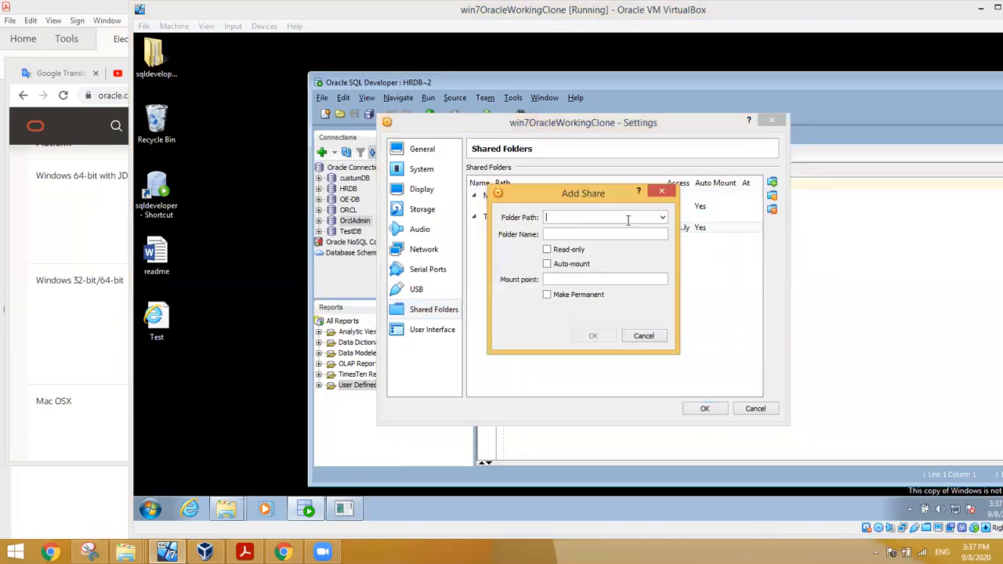
pyautogui.click(662, 217)
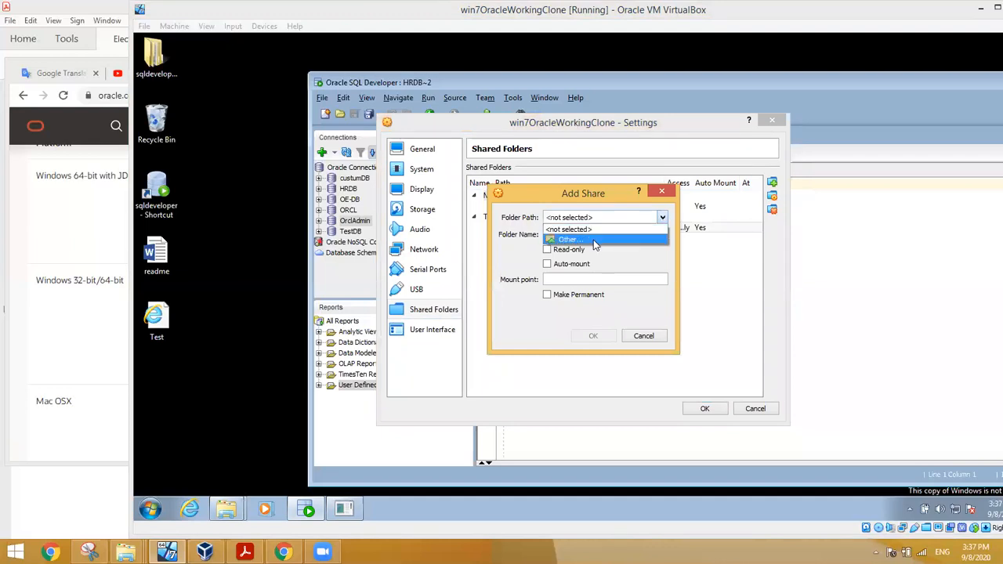
pyautogui.click(593, 239)
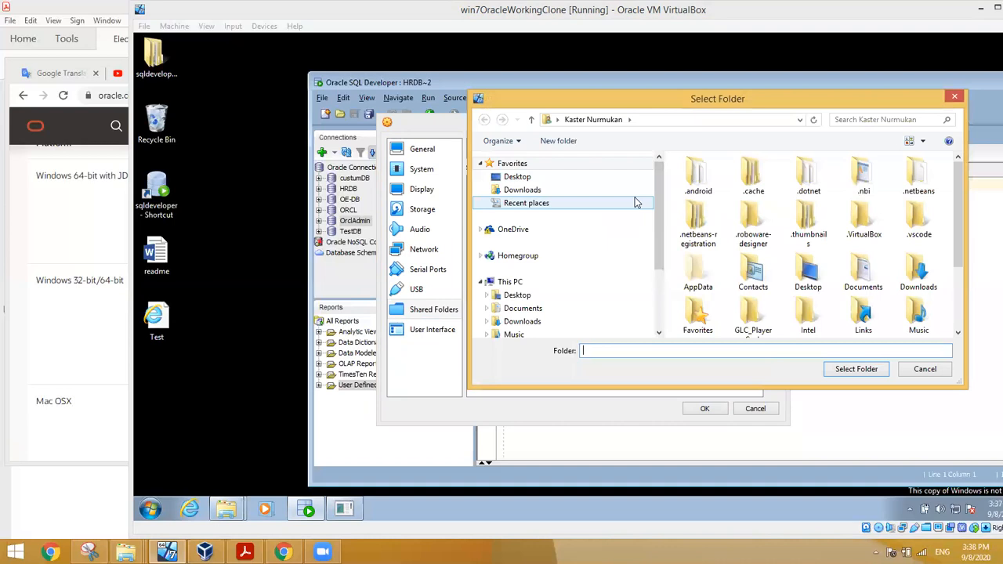
pyautogui.click(538, 191)
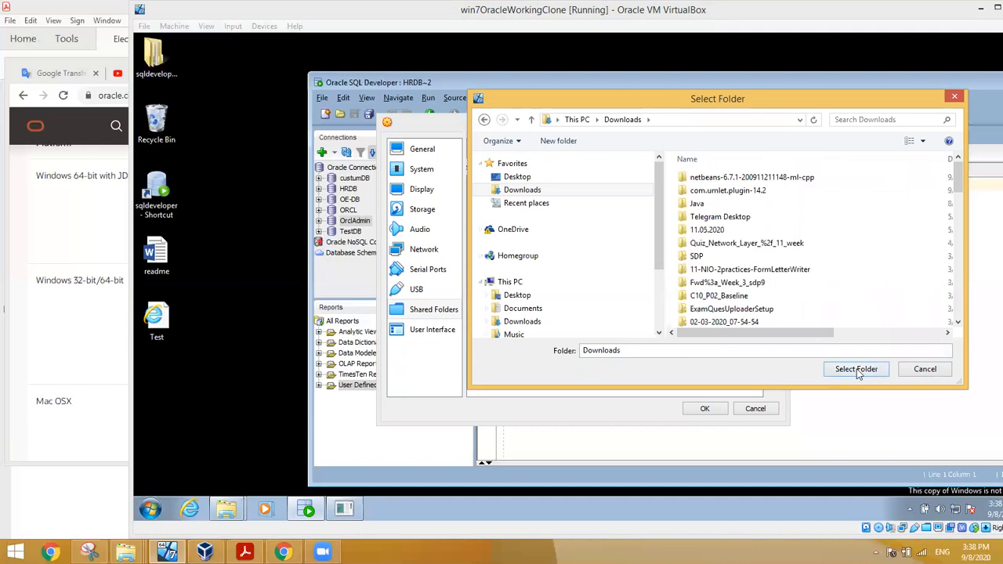
pyautogui.click(856, 371)
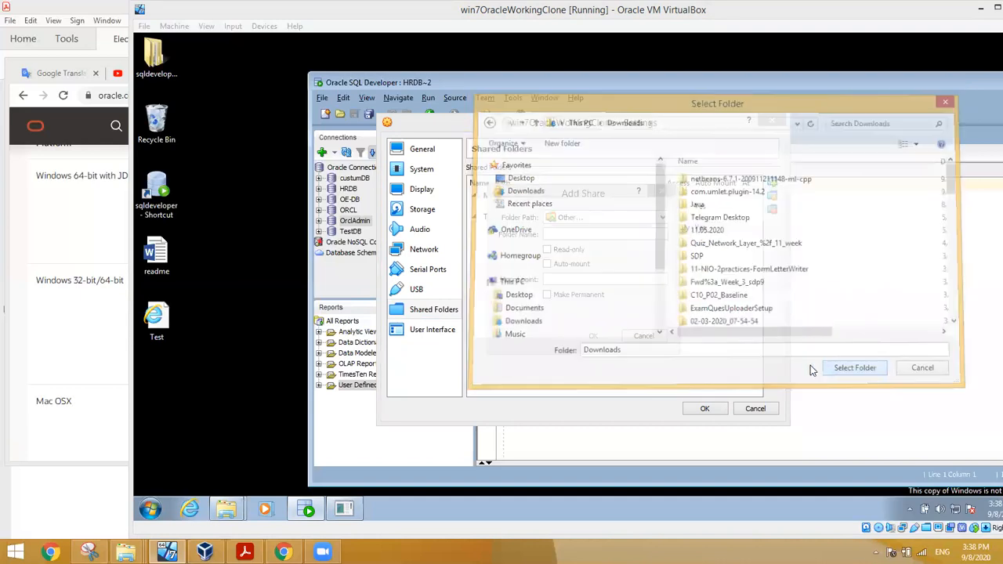
pyautogui.click(547, 249)
pyautogui.click(547, 264)
pyautogui.click(593, 337)
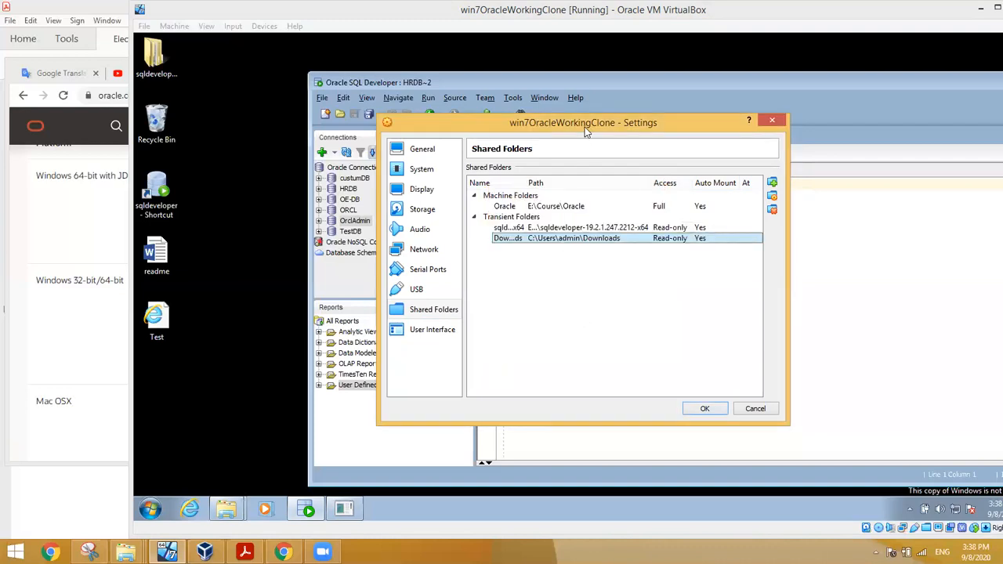
pyautogui.moveTo(586, 127); pyautogui.dragTo(718, 118)
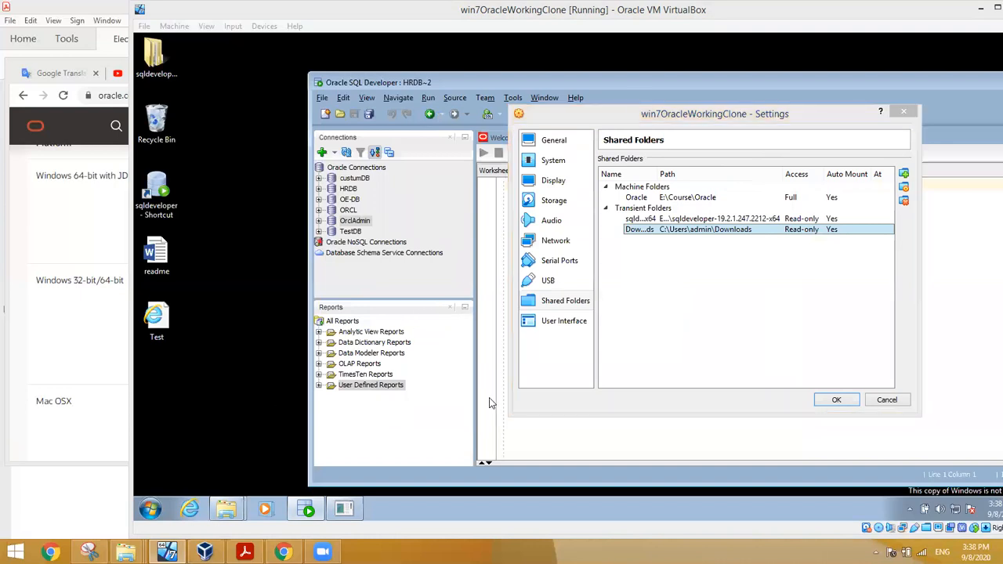
# Step: Close the settings, view VBOXSVR's Oracle and sqldeveloper shares, then reopen Shared Folders settings
pyautogui.click(887, 400)
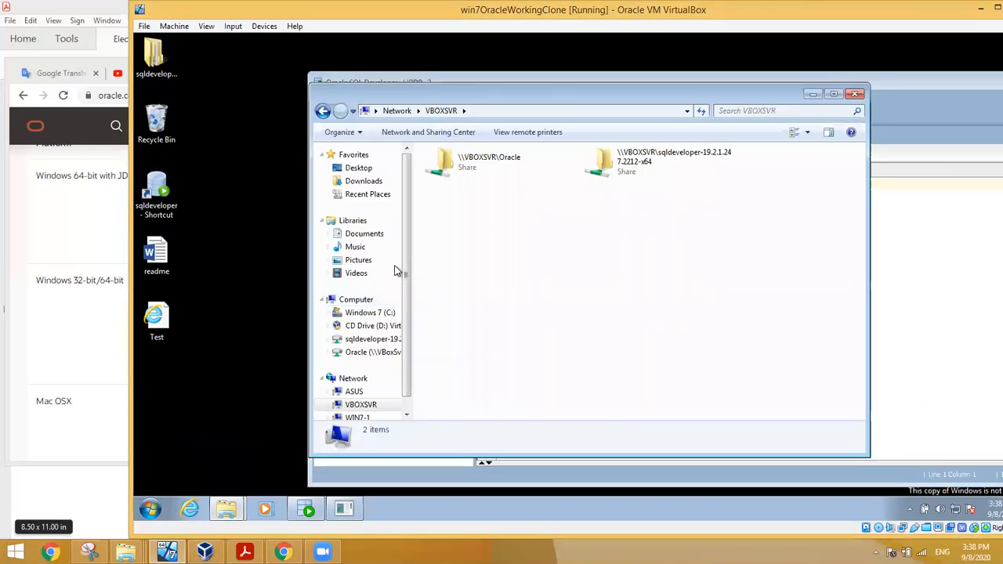
pyautogui.click(354, 382)
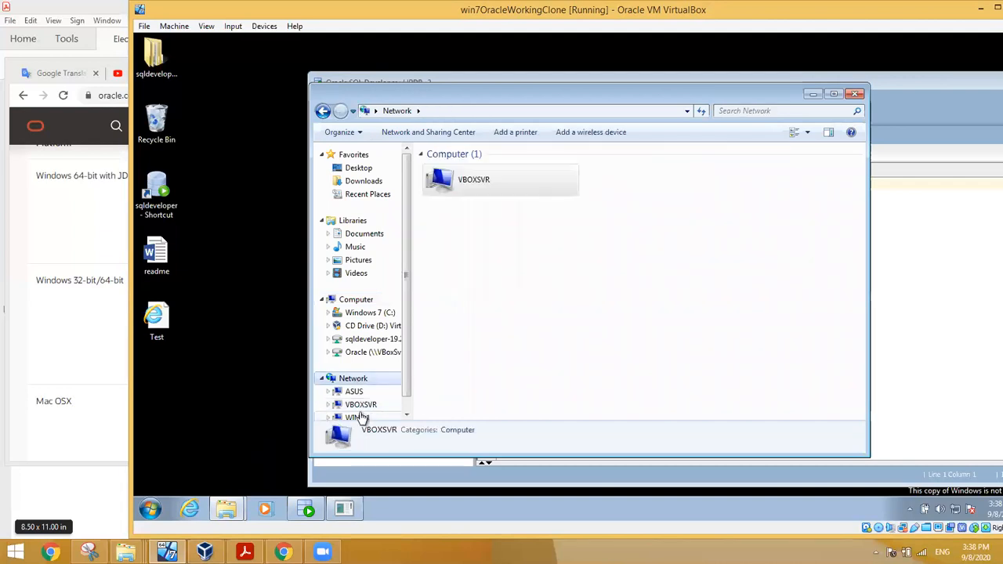
pyautogui.click(361, 406)
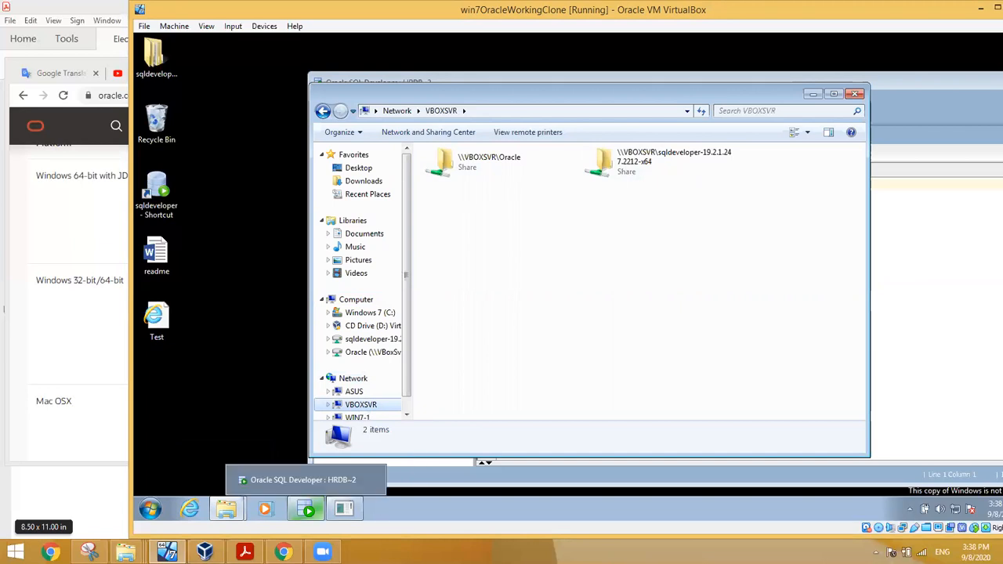
pyautogui.doubleClick(926, 532)
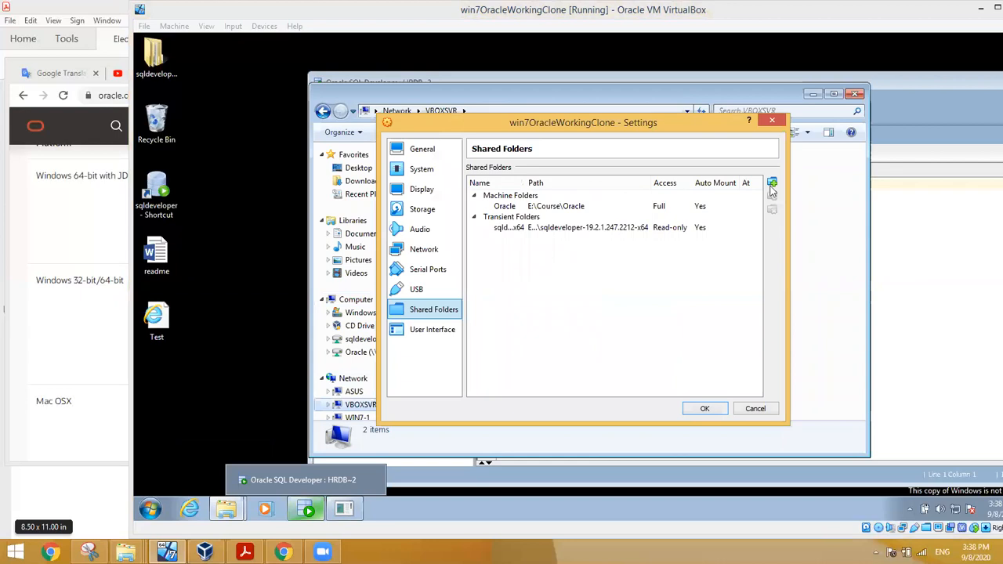
# Step: Add C:\Users\admin\Downloads as a read-only, auto-mounted share and close the settings
pyautogui.click(771, 184)
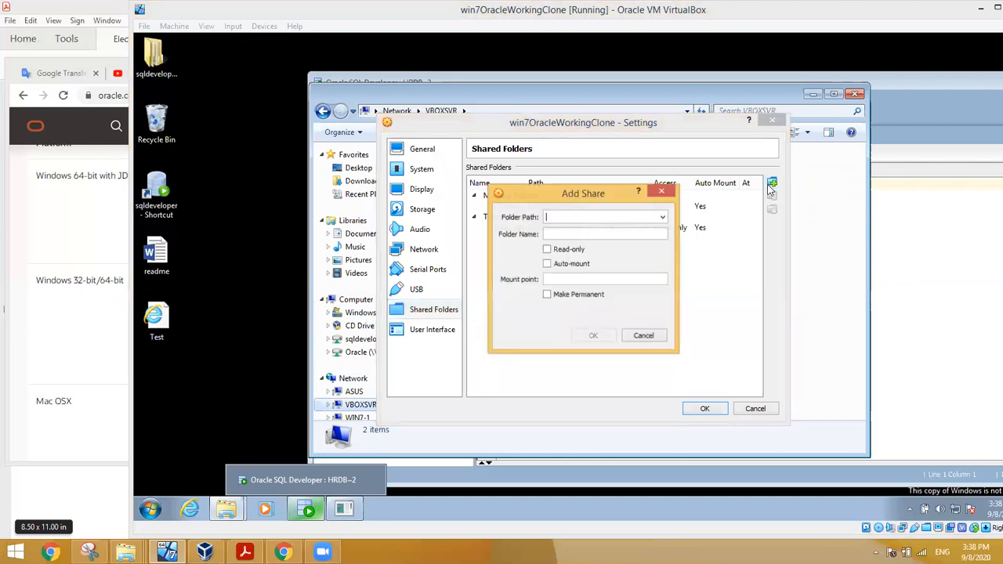
pyautogui.click(662, 221)
pyautogui.click(615, 242)
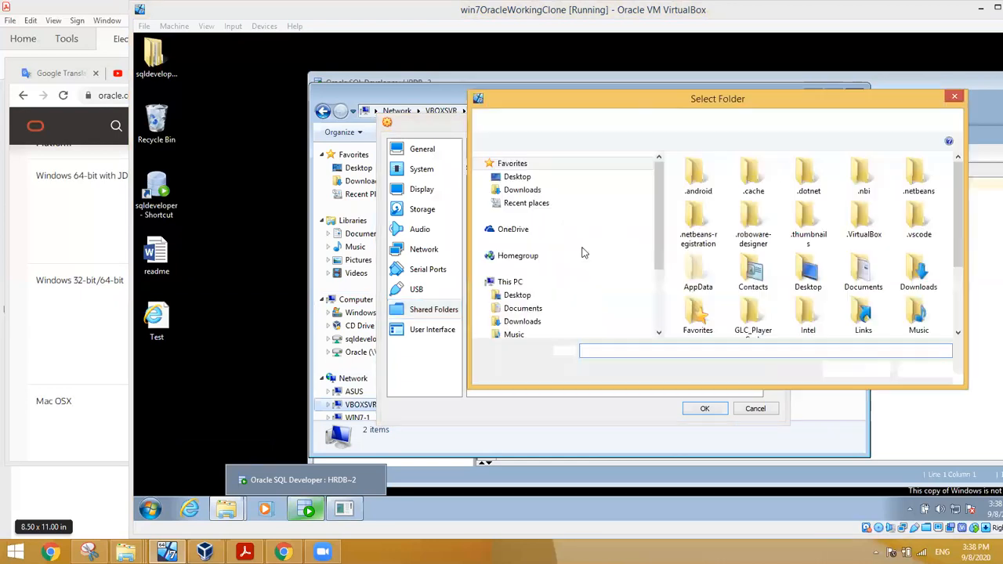
pyautogui.click(521, 190)
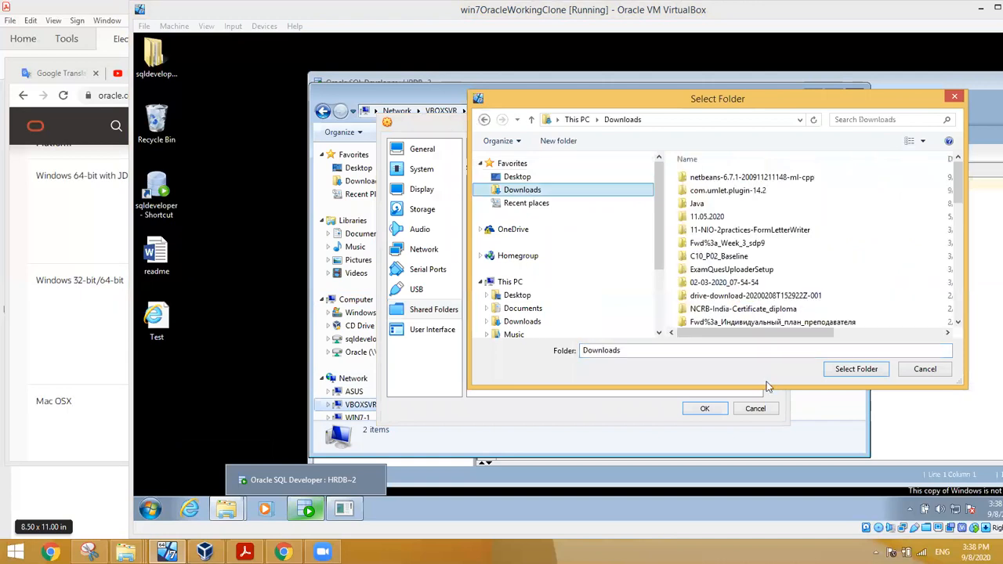
pyautogui.click(843, 373)
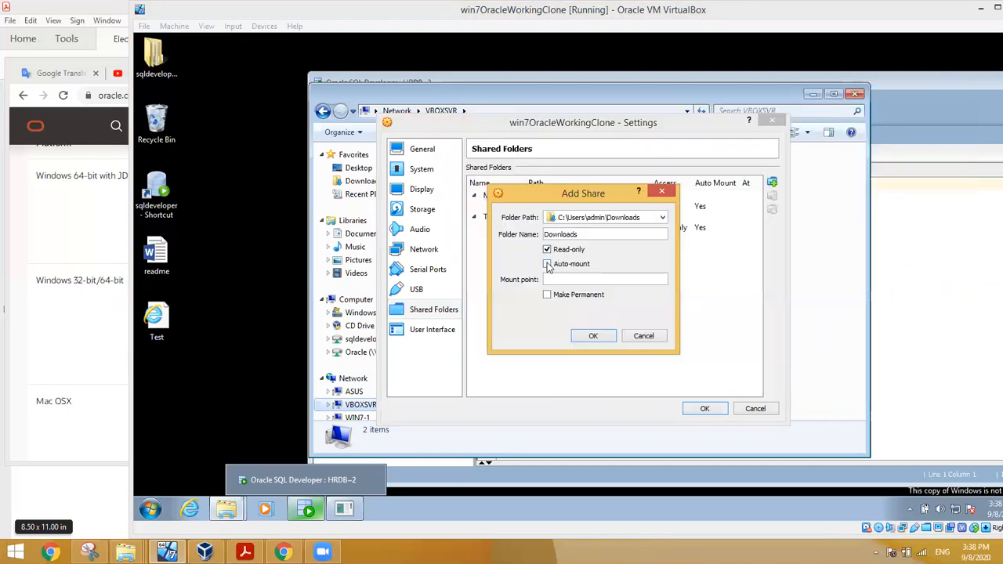
pyautogui.click(600, 336)
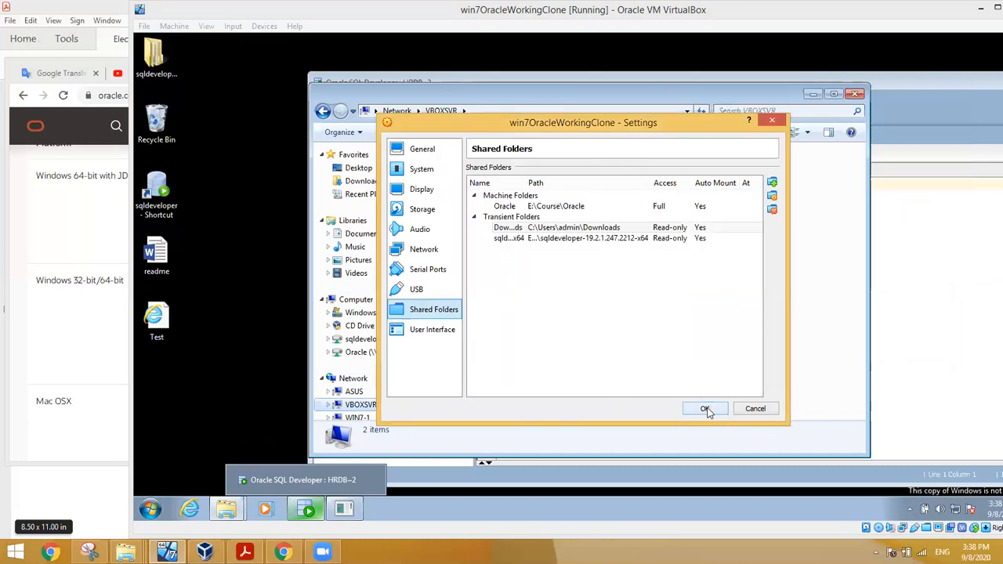
pyautogui.click(706, 409)
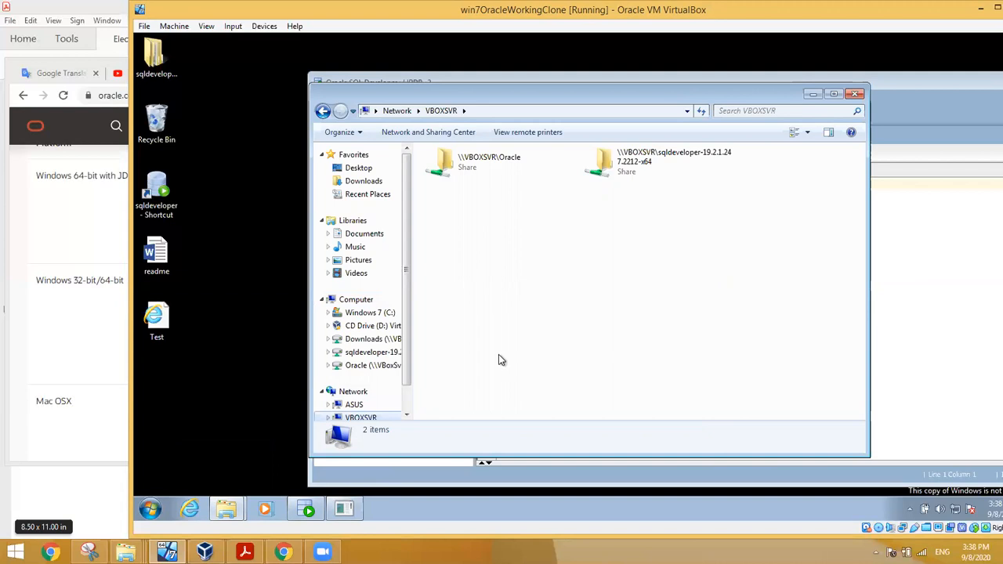
# Step: Refresh the VBOXSVR listing, select the new \\VBOXSVR\Downloads share, and check the Devices menu
pyautogui.rightClick(488, 281)
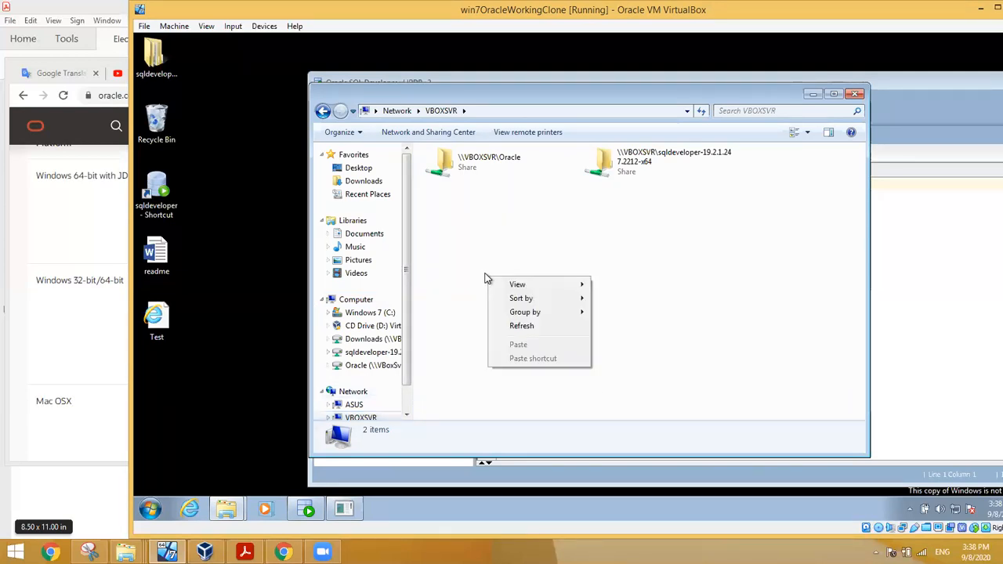
pyautogui.click(521, 325)
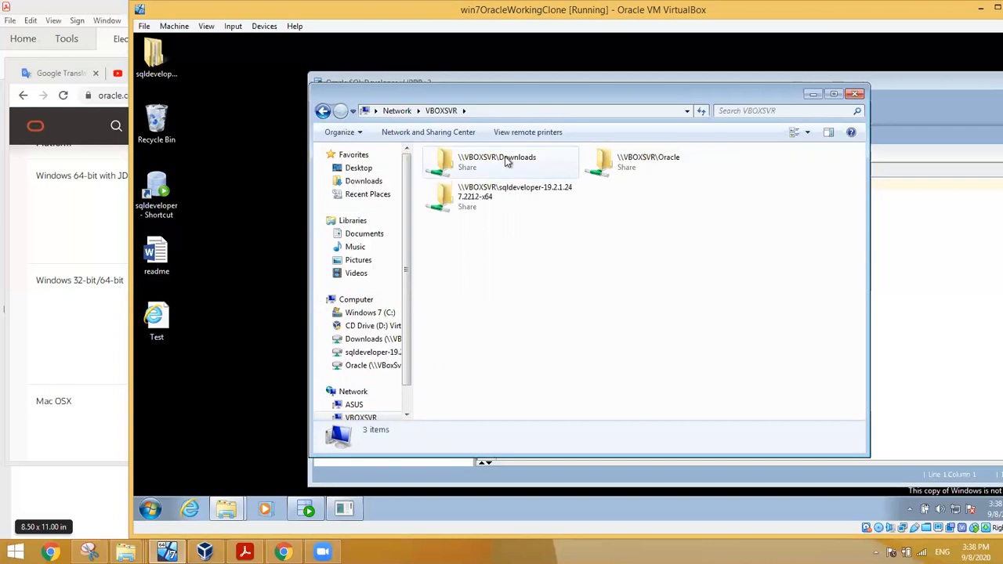
pyautogui.click(507, 161)
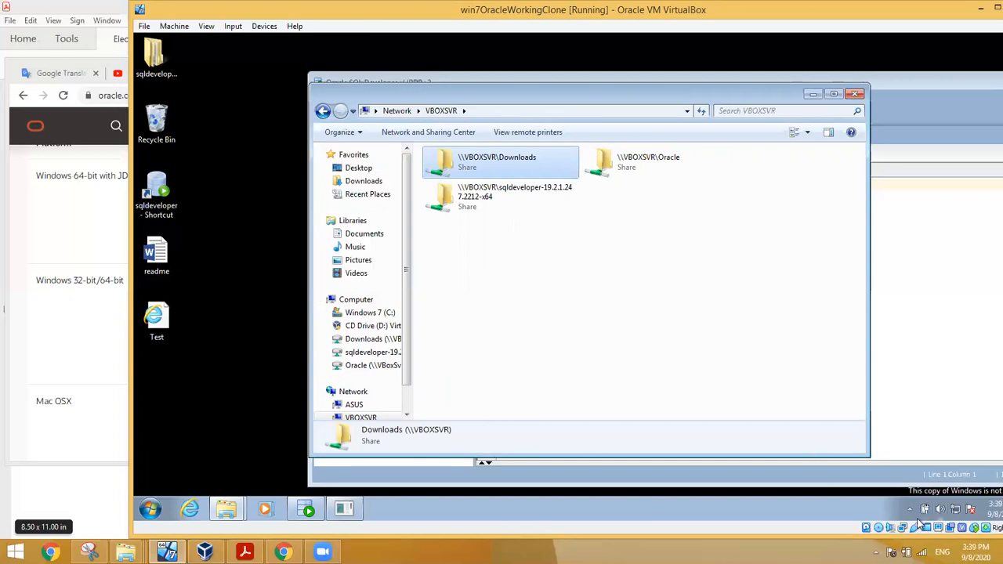
pyautogui.click(257, 28)
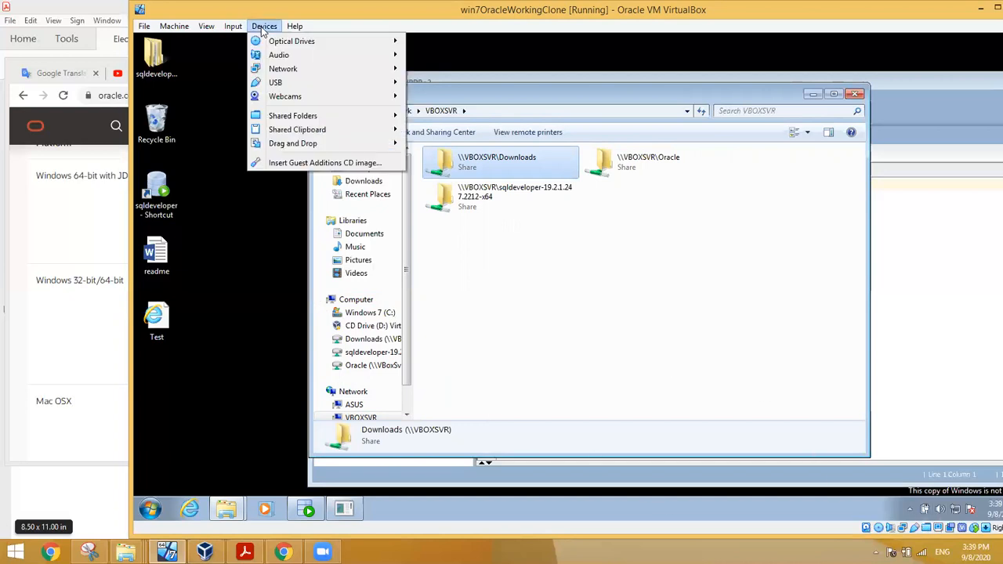
pyautogui.click(316, 163)
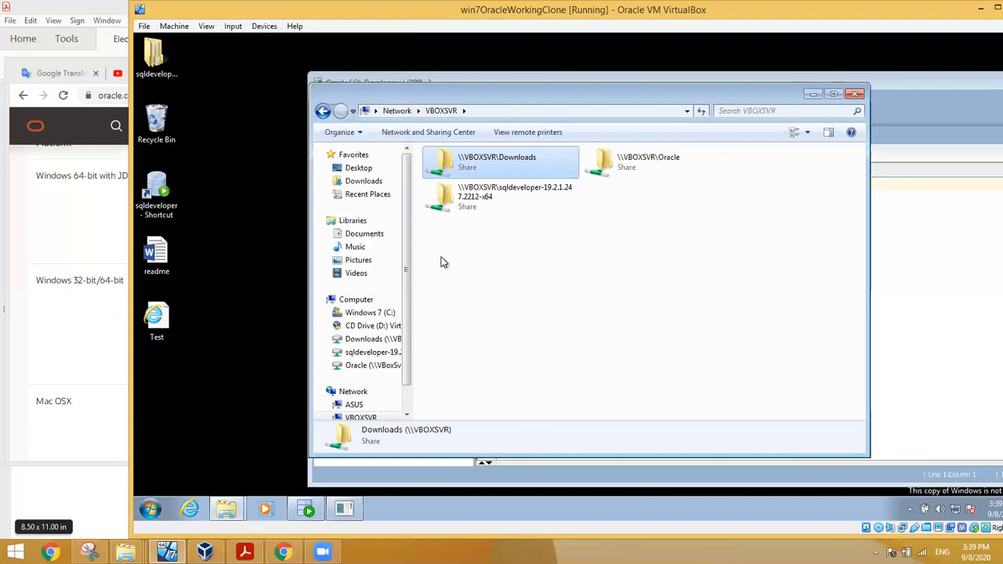
# Step: Open the Extensions page of VirtualBox Preferences and select Extension Pack 6.0.14r133895
pyautogui.click(145, 27)
pyautogui.click(164, 44)
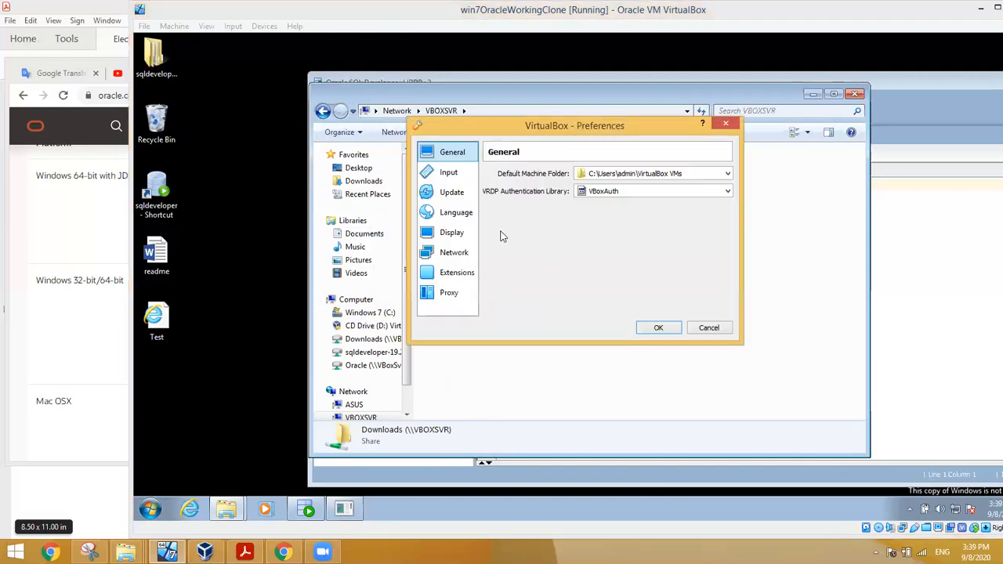
pyautogui.click(456, 273)
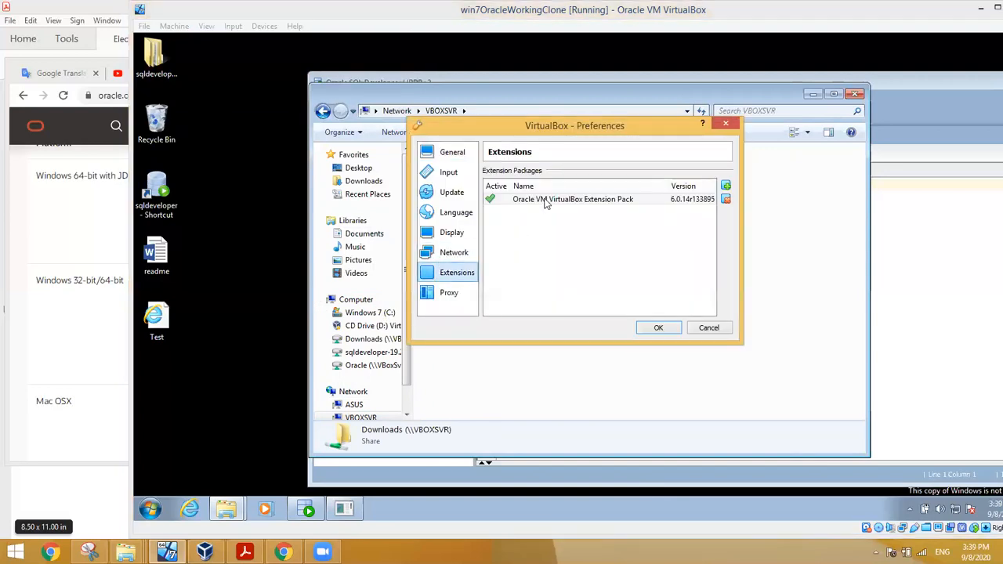
pyautogui.click(546, 202)
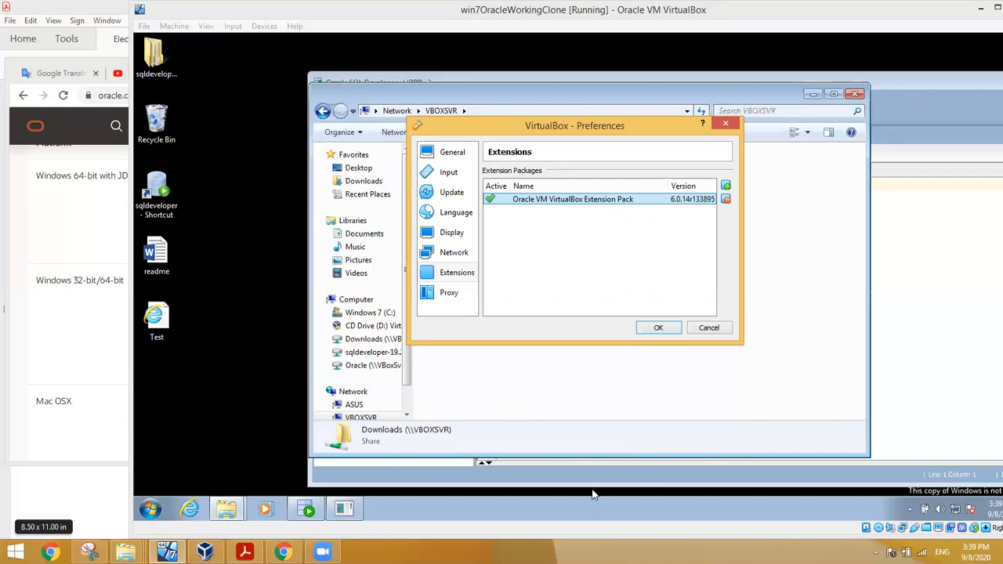
pyautogui.moveTo(660, 199)
# Step: In a new Chrome tab, search Google for 'virtualbox.org download'
pyautogui.click(283, 552)
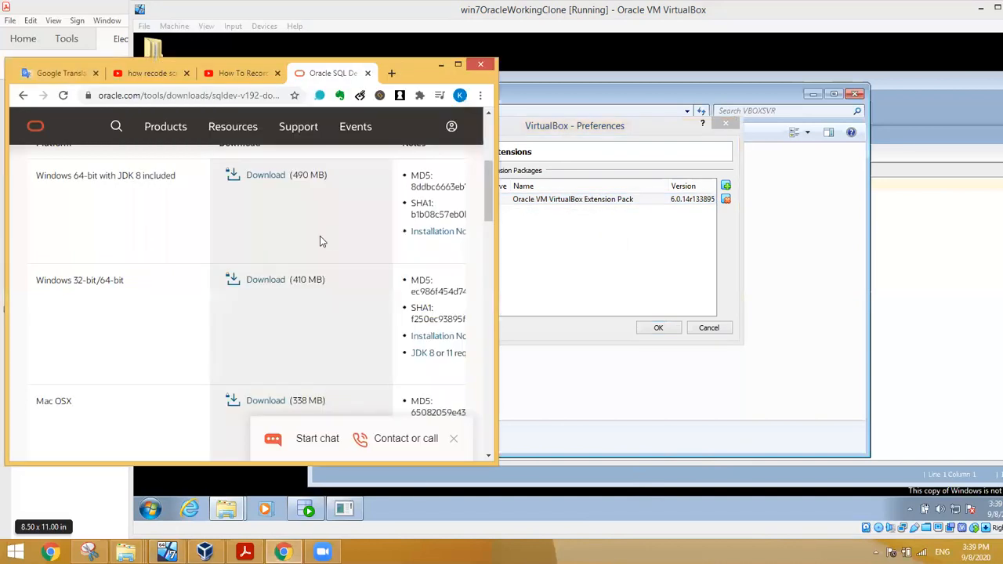
pyautogui.click(391, 73)
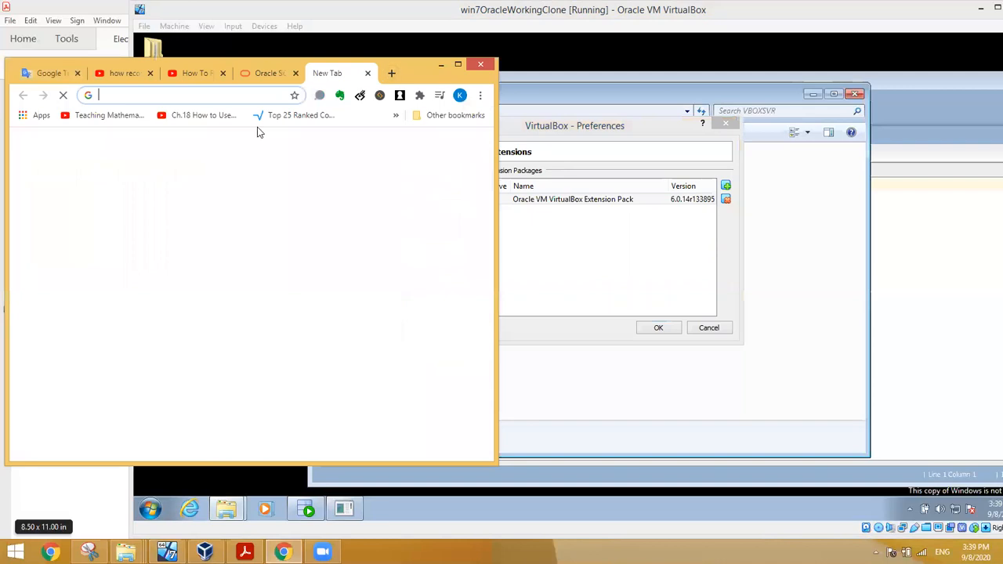
pyautogui.click(258, 119)
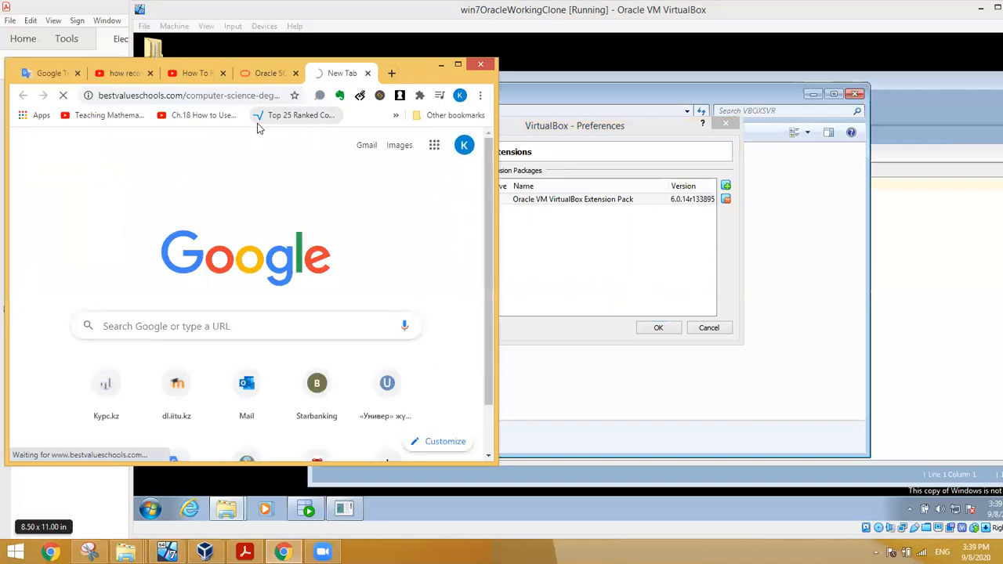
pyautogui.click(271, 95)
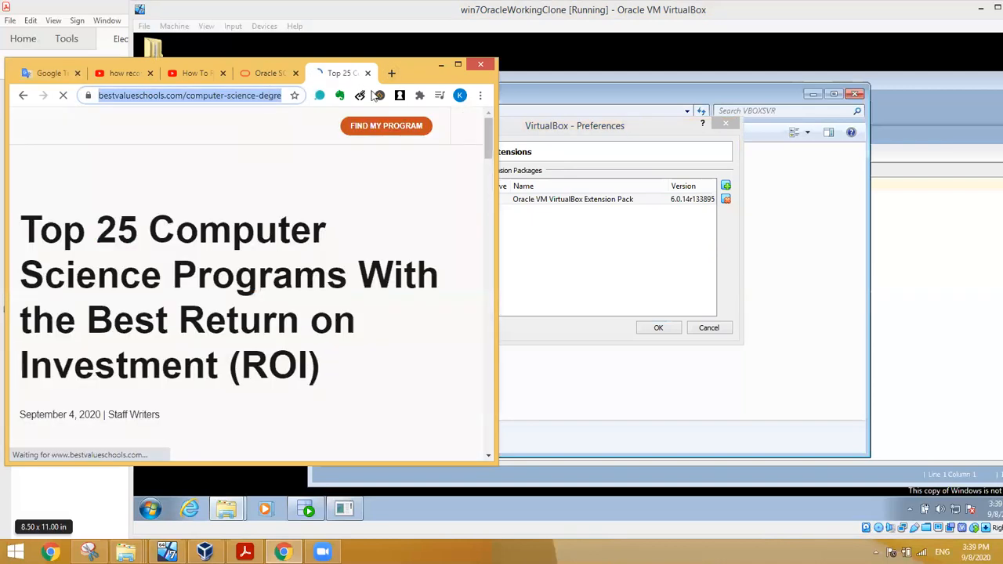
pyautogui.write('vrituabo')
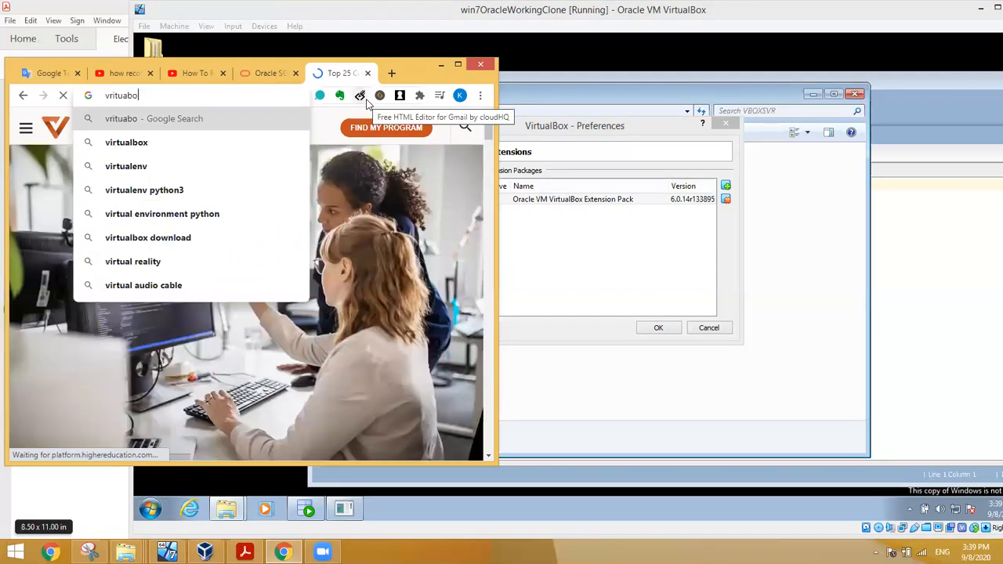
pyautogui.write('x.org')
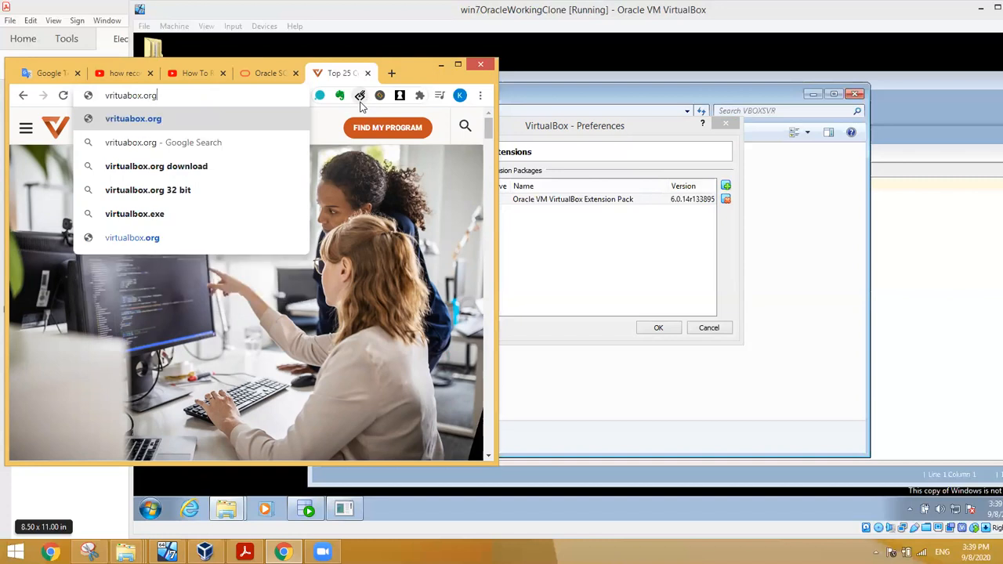
pyautogui.press('Down')
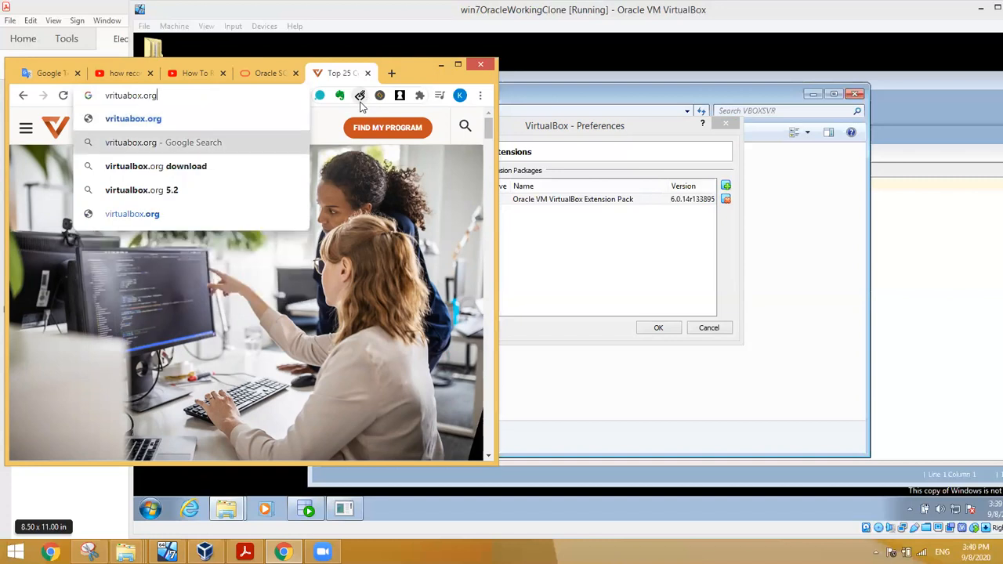
pyautogui.press('Down')
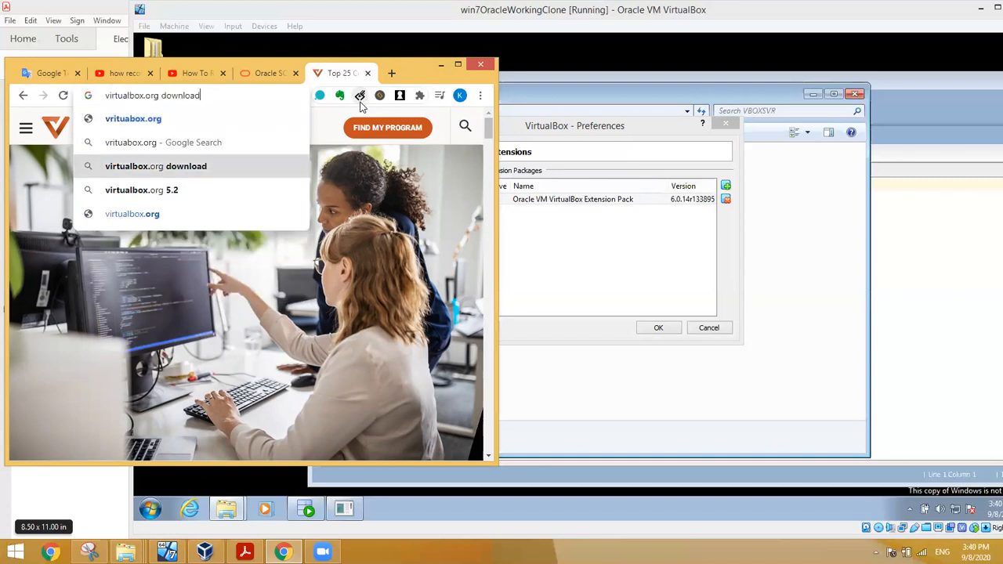
pyautogui.press('Return')
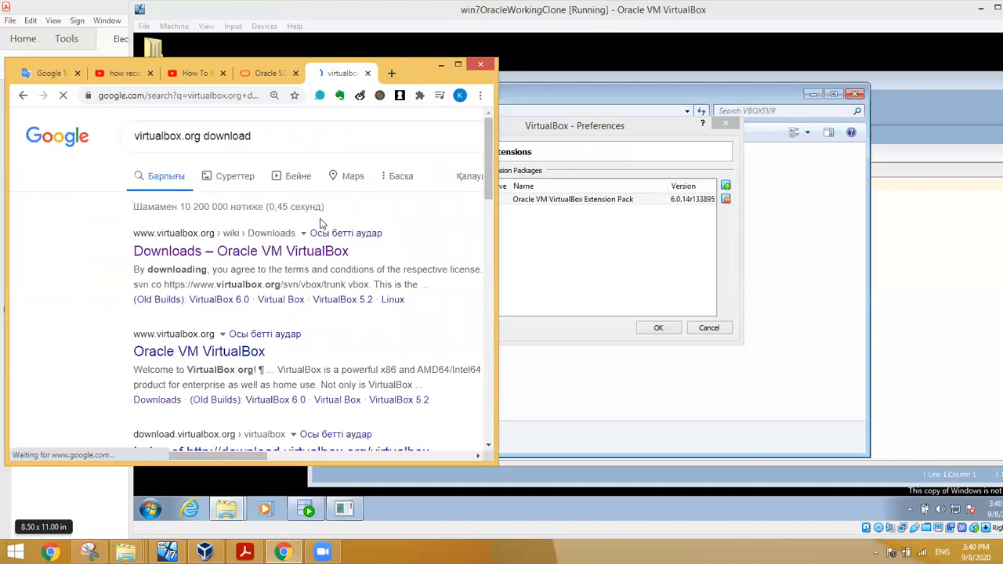
pyautogui.click(259, 261)
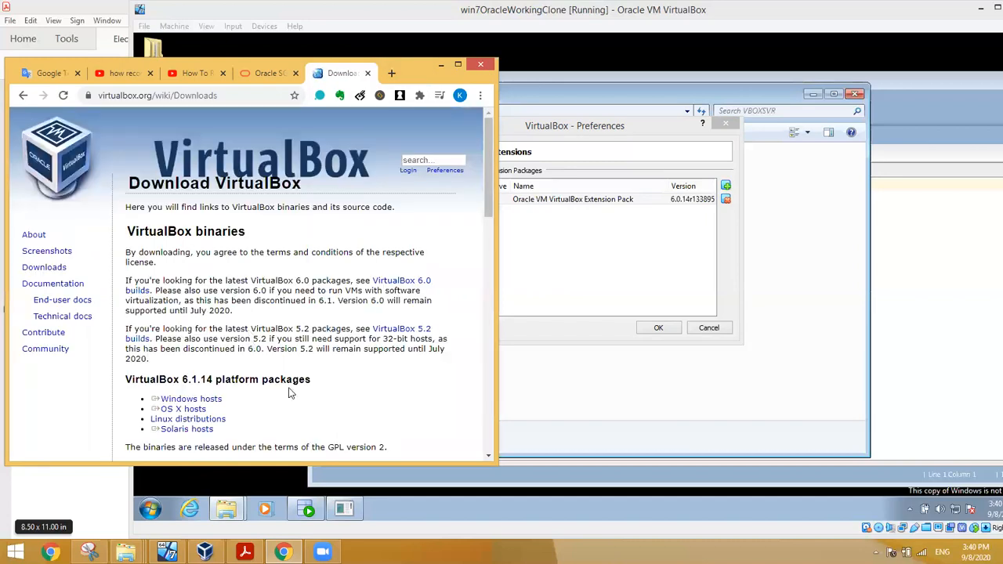
pyautogui.scroll(-1, 296, 386)
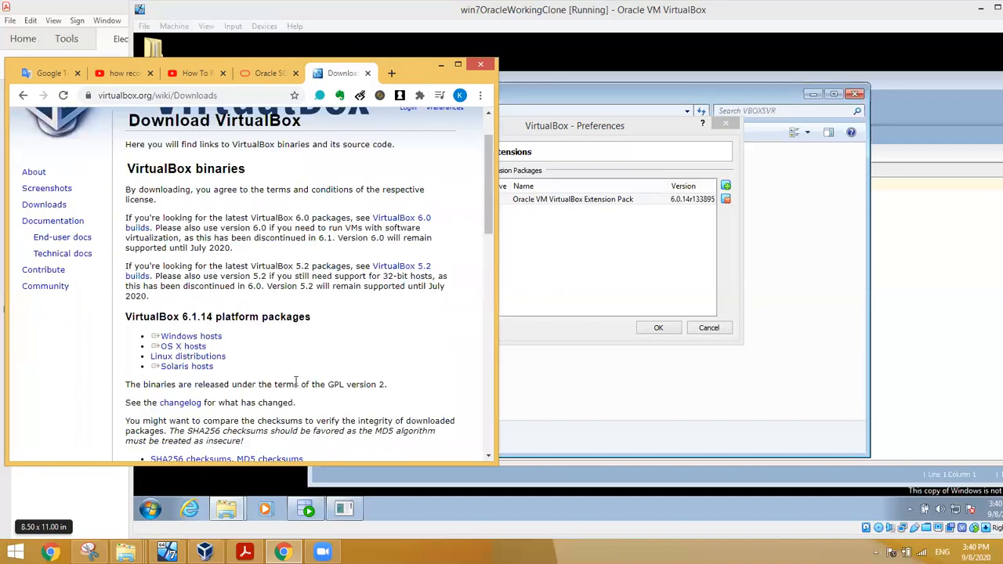
pyautogui.scroll(-2, 298, 402)
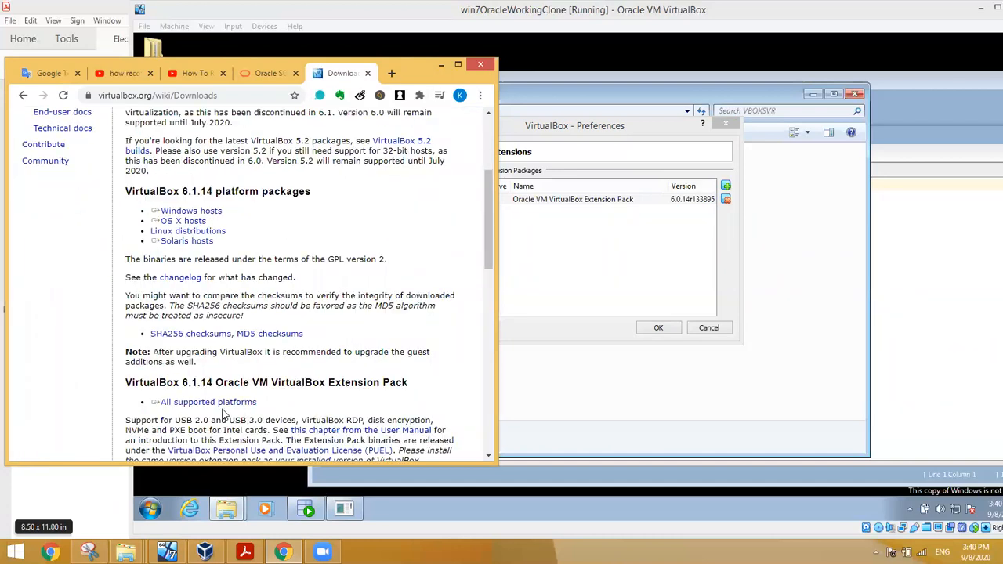
pyautogui.tripleClick(316, 400)
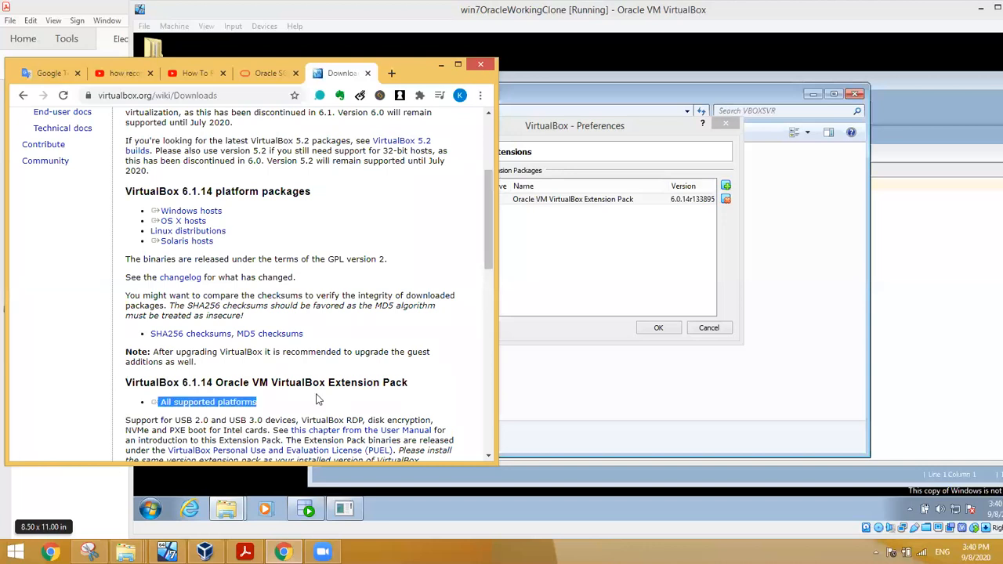
pyautogui.moveTo(408, 382); pyautogui.dragTo(255, 381)
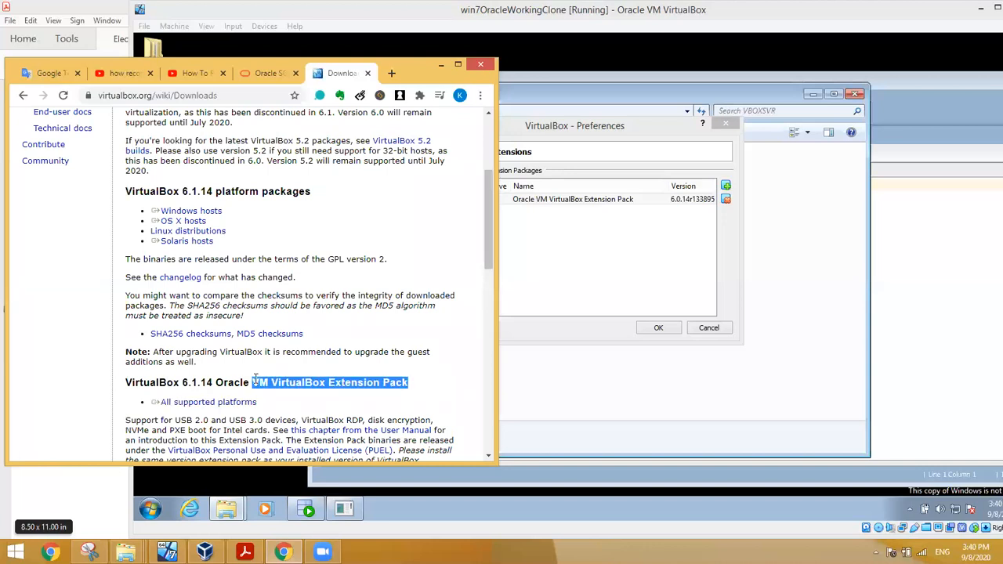
pyautogui.click(172, 402)
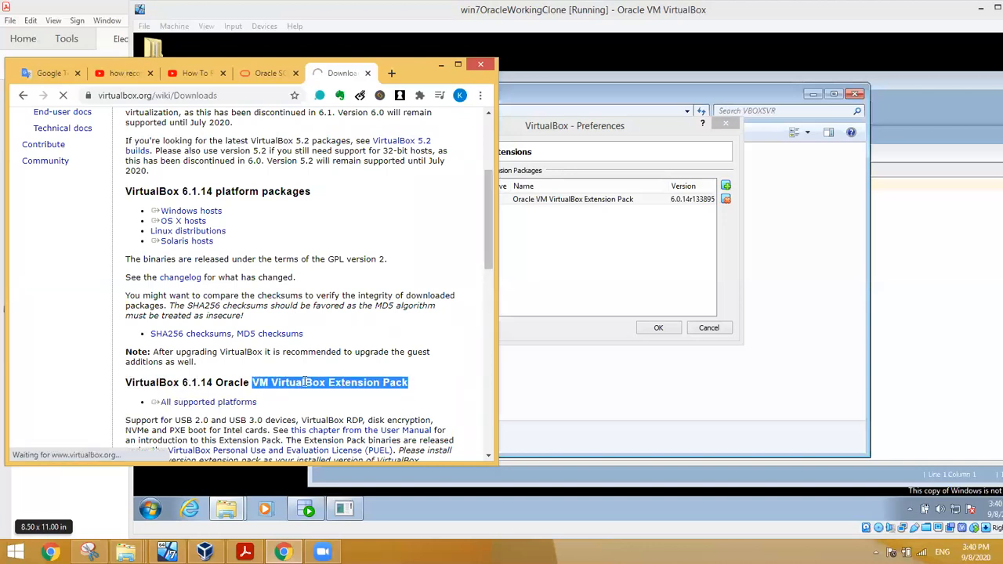
pyautogui.click(24, 95)
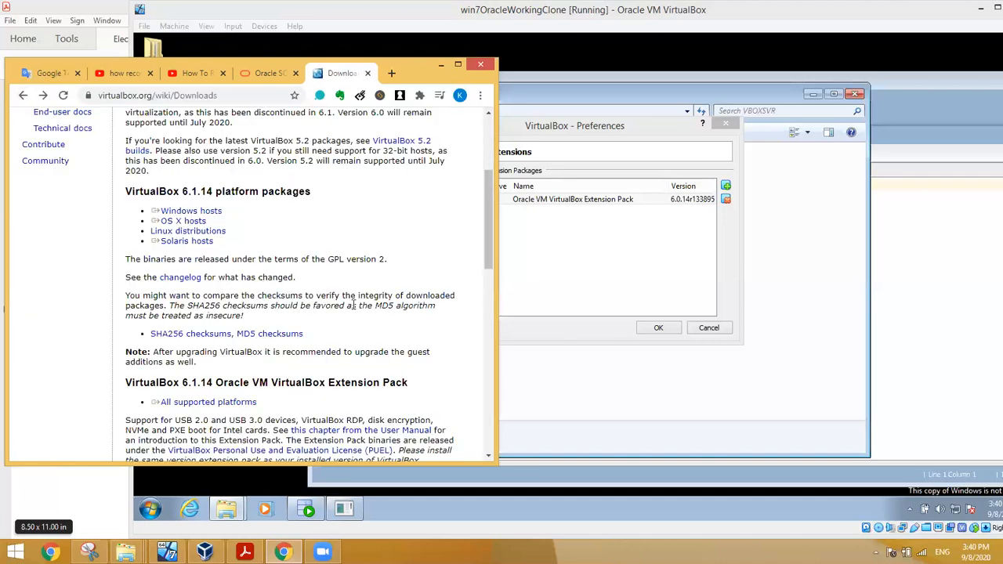
pyautogui.scroll(3, 354, 305)
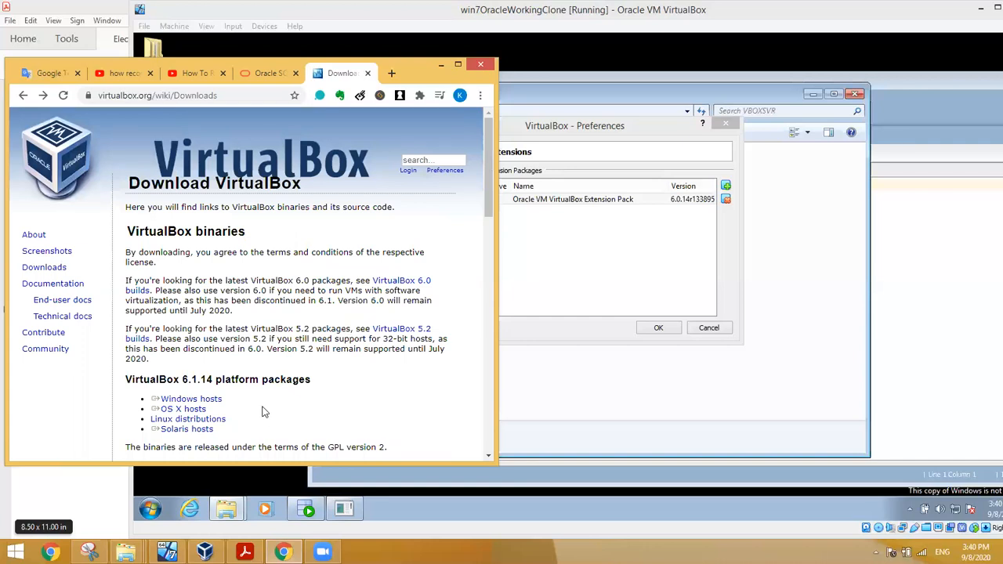
pyautogui.scroll(-1, 264, 413)
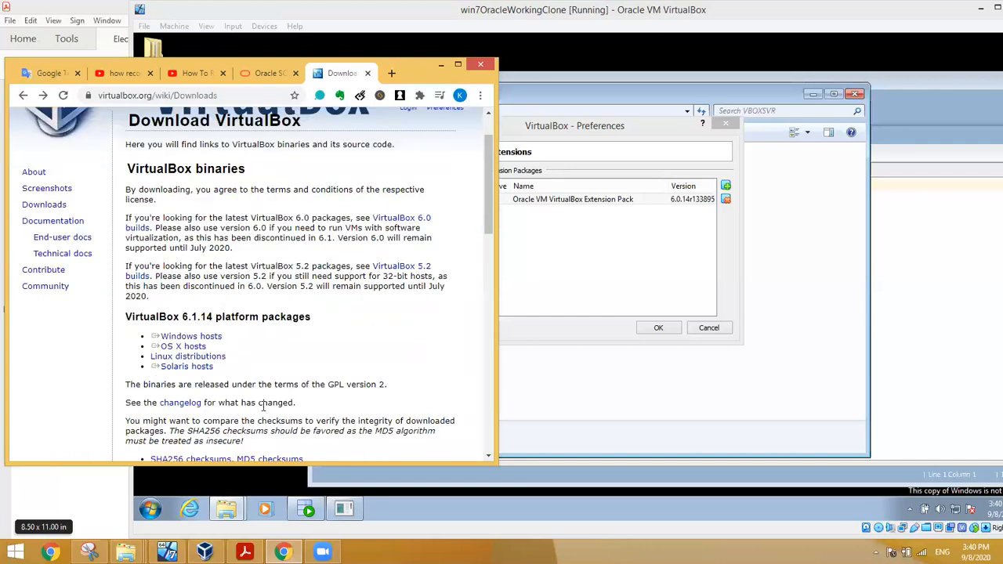
pyautogui.scroll(-3, 285, 337)
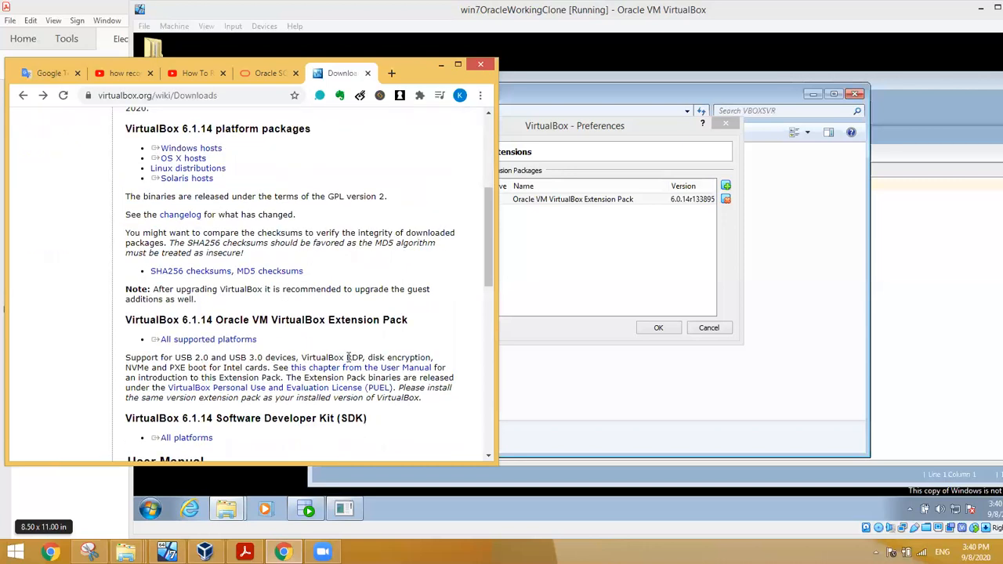
pyautogui.scroll(-2, 327, 394)
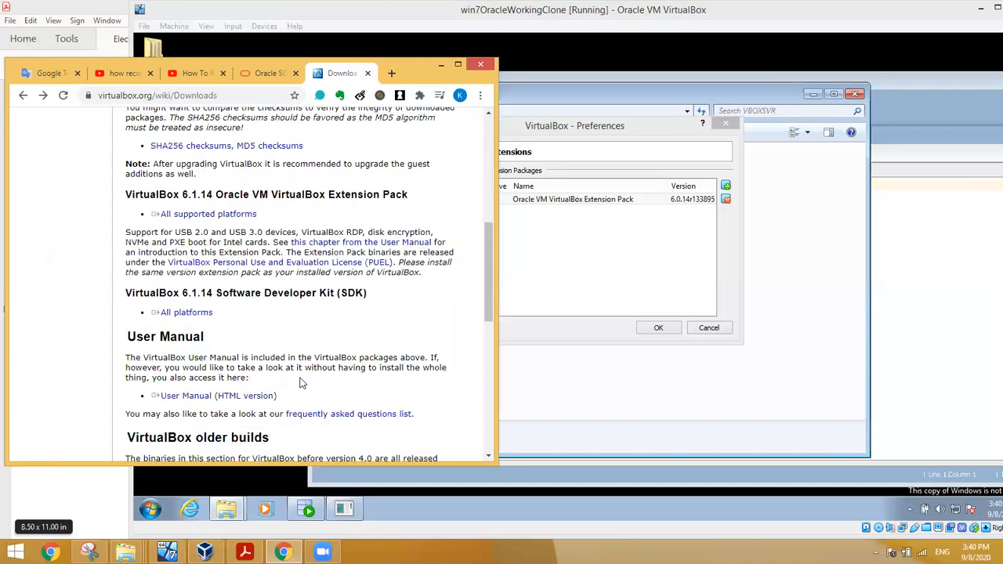
pyautogui.scroll(3, 302, 382)
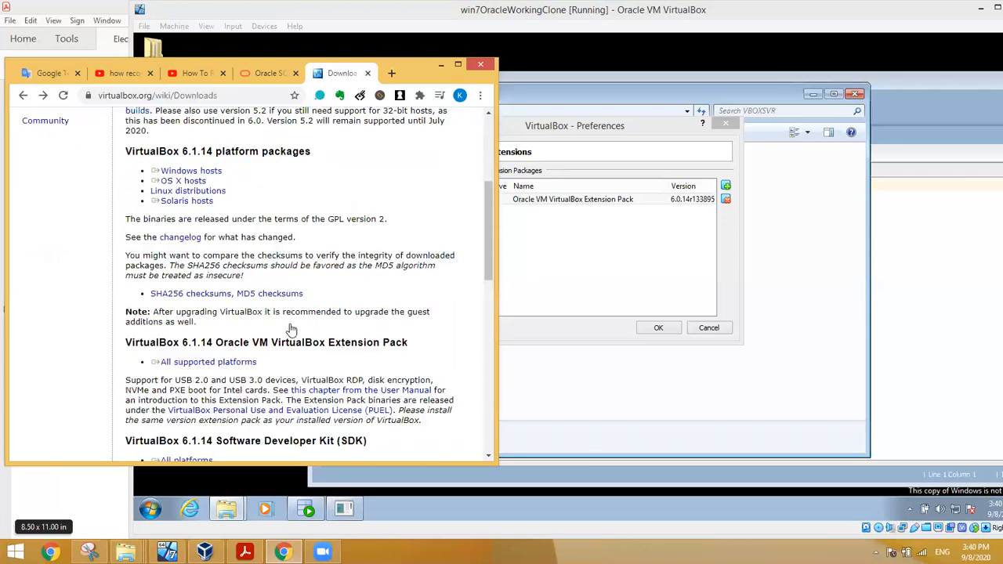
pyautogui.click(593, 263)
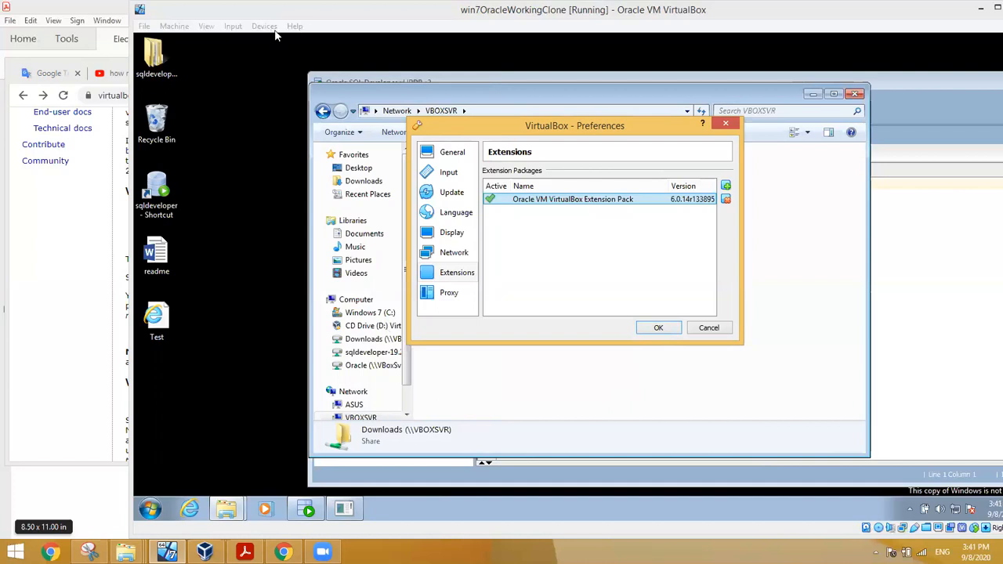
# Step: Cancel the Preferences dialog and insert the Guest Additions CD image from the Devices menu
pyautogui.click(708, 327)
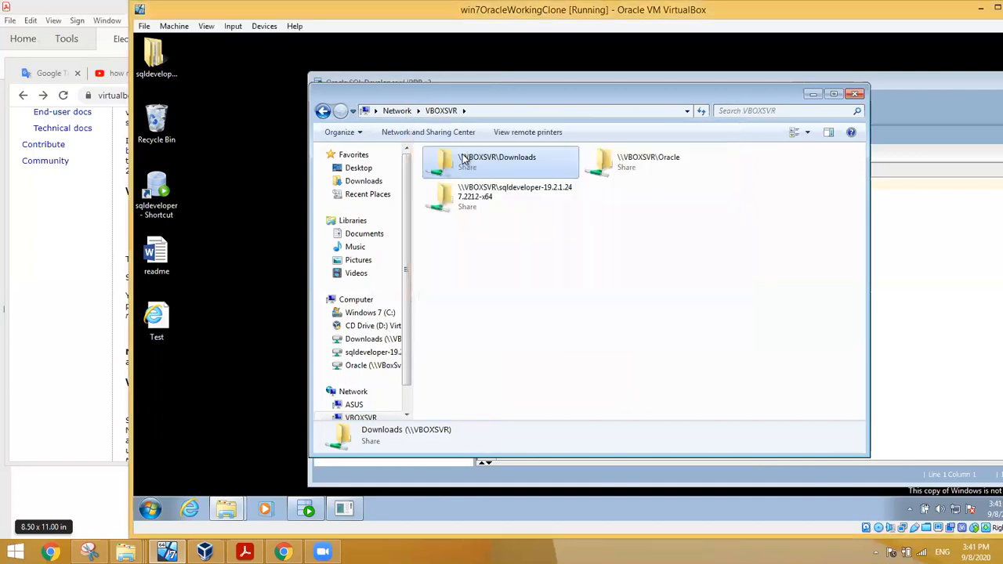
pyautogui.click(262, 28)
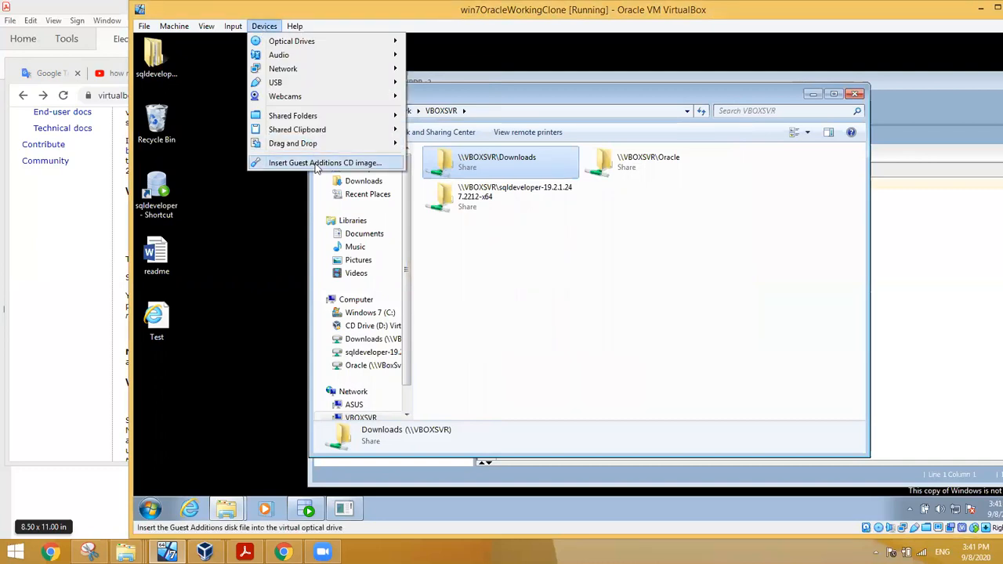
pyautogui.click(317, 163)
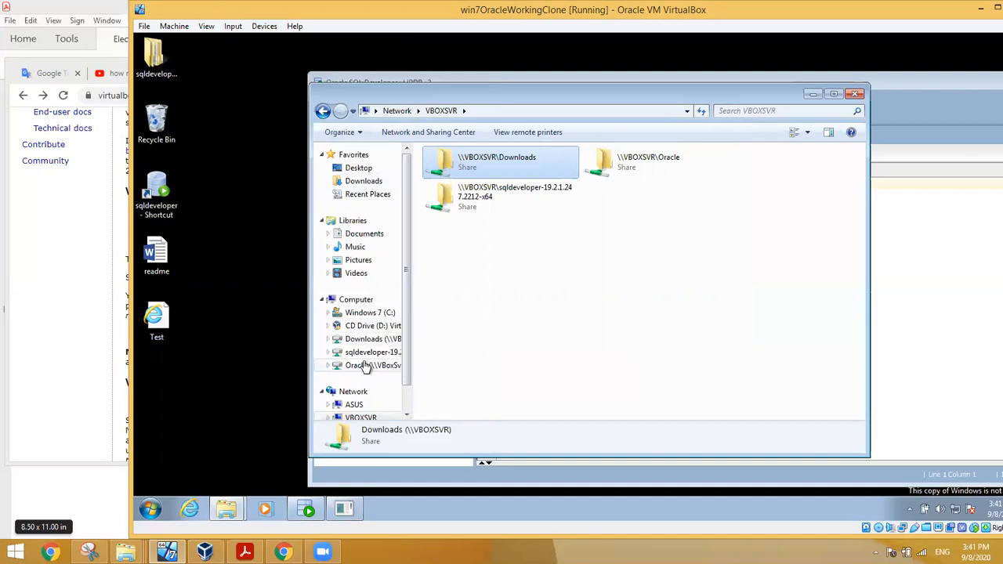
# Step: Show the Guest Additions CD Drive (D:), then bring the sqldeveloper folder window to front
pyautogui.click(366, 326)
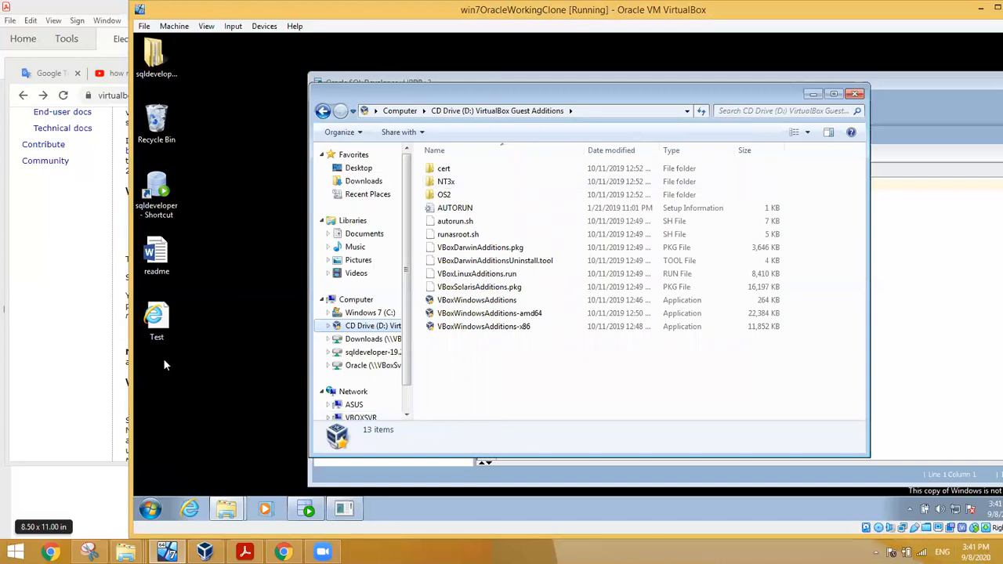
pyautogui.click(227, 509)
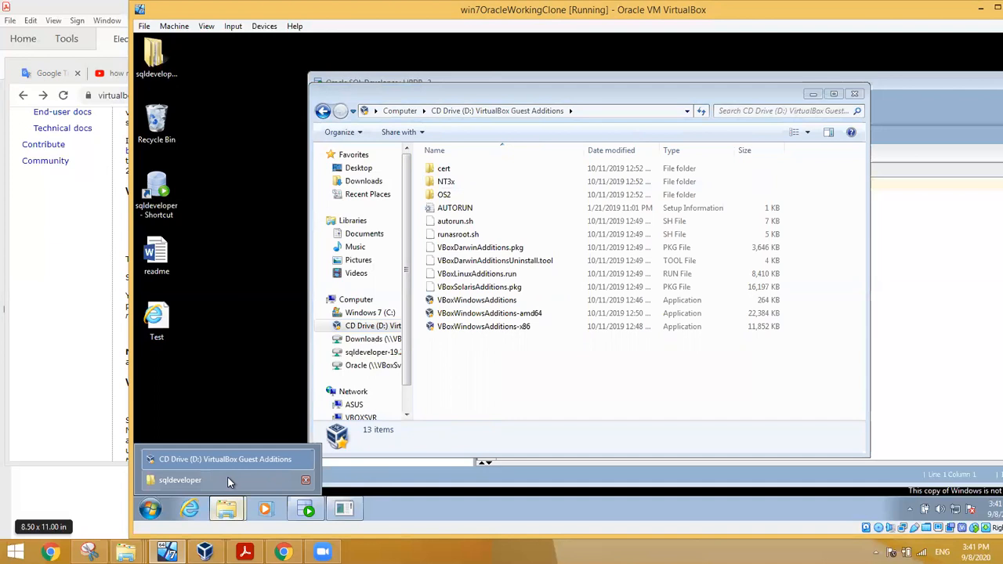
pyautogui.click(227, 480)
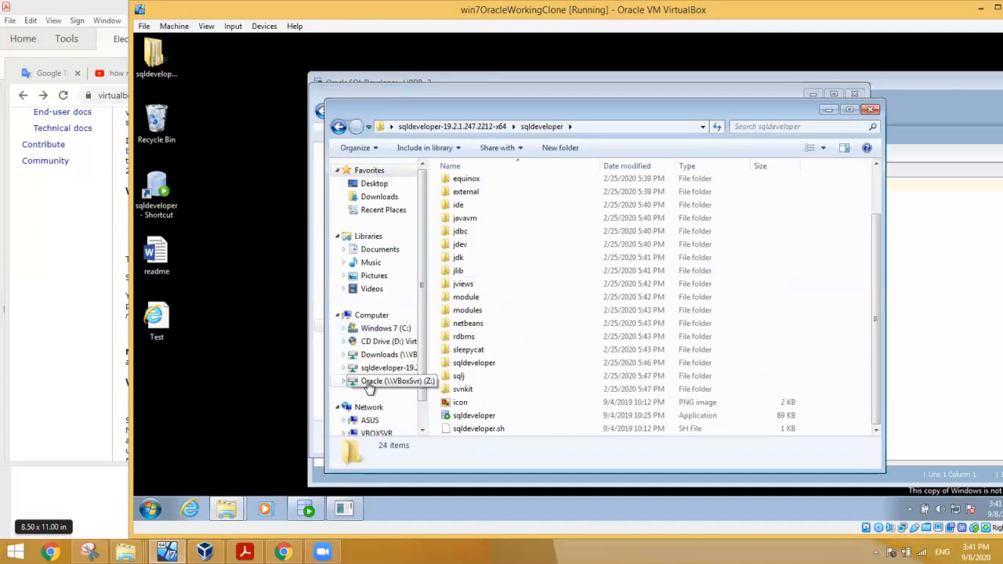
# Step: Browse Oracle (Z:), then the Windows 7 (C:) drive root, and look through Start > All Programs
pyautogui.click(368, 382)
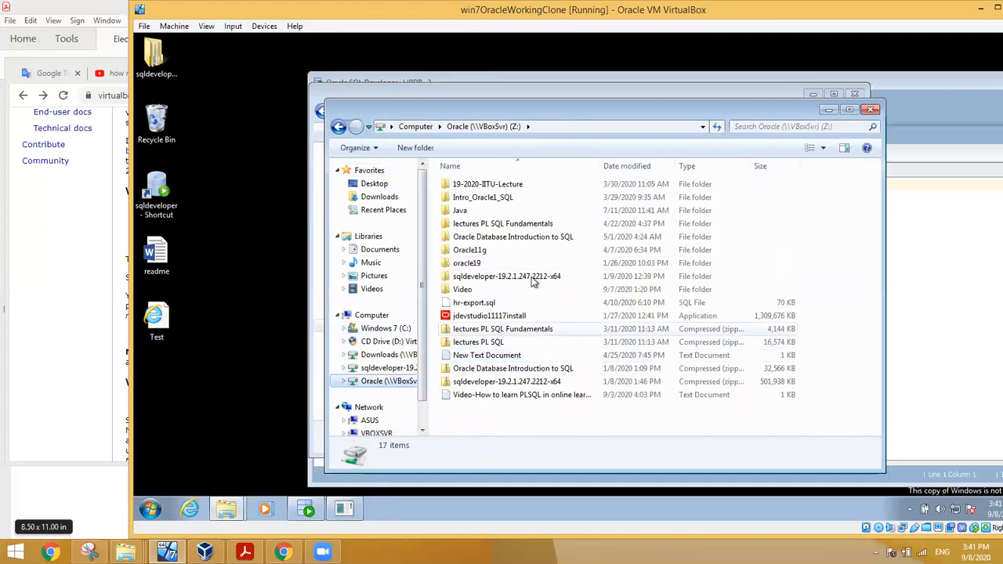
pyautogui.click(382, 329)
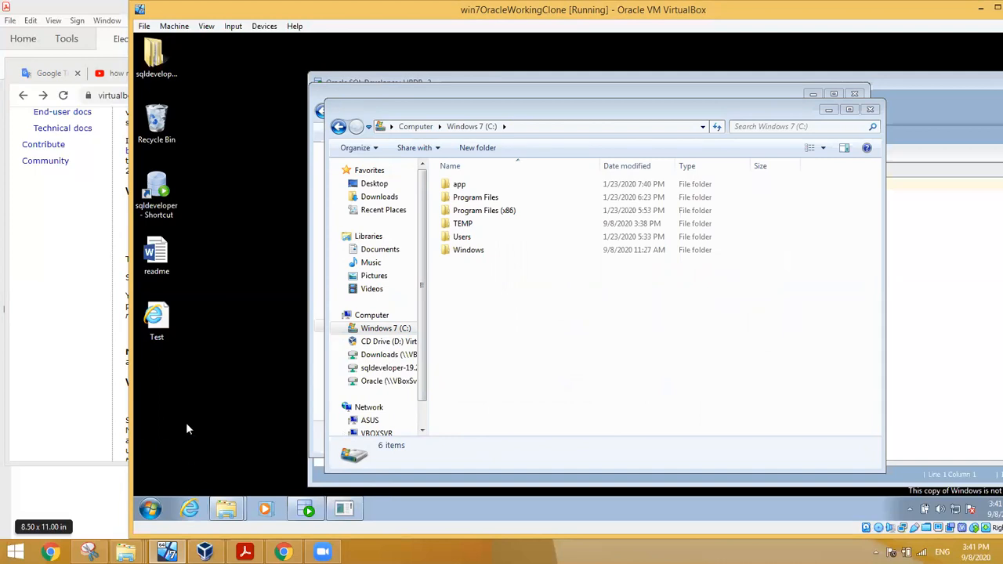
pyautogui.click(147, 511)
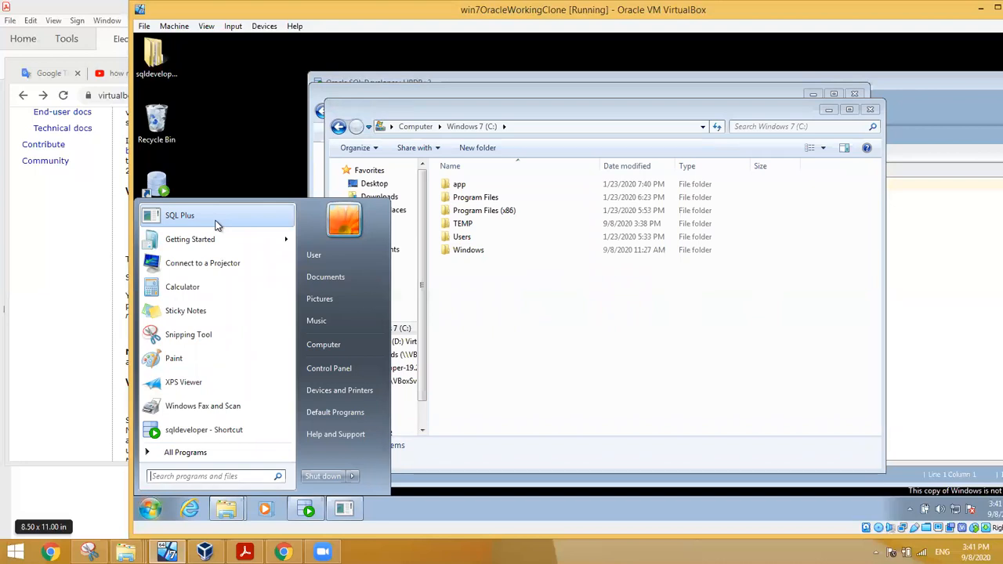
pyautogui.click(205, 454)
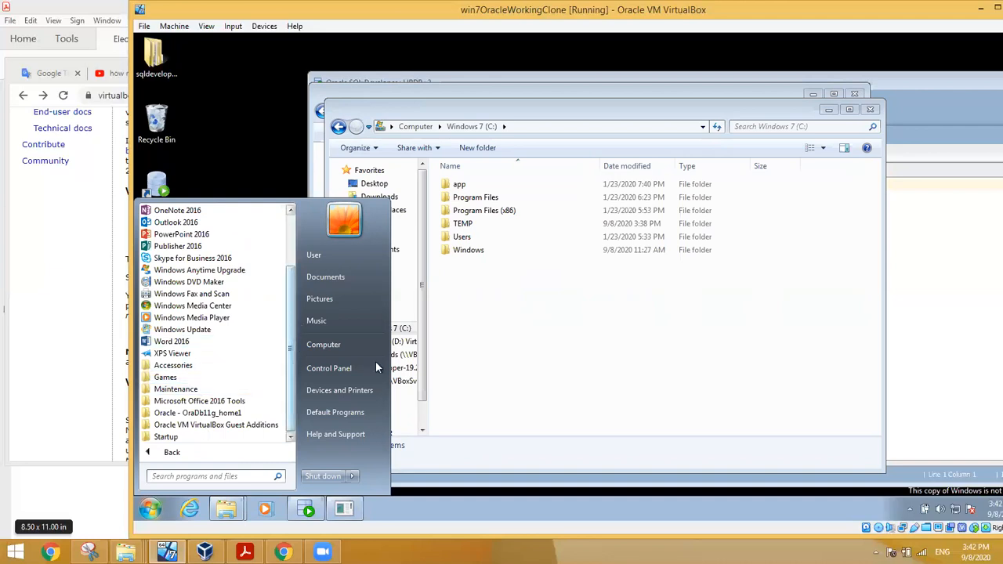
pyautogui.click(447, 337)
pyautogui.click(342, 512)
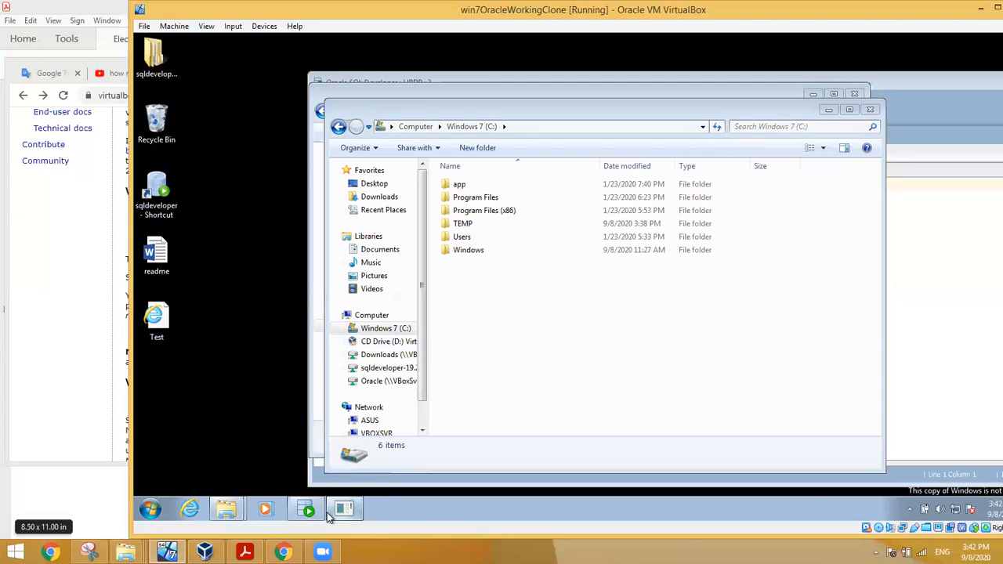
# Step: Switch to SQL Developer and show its Welcome Page listing HRDB, OrclAdmin and ORCL
pyautogui.click(307, 510)
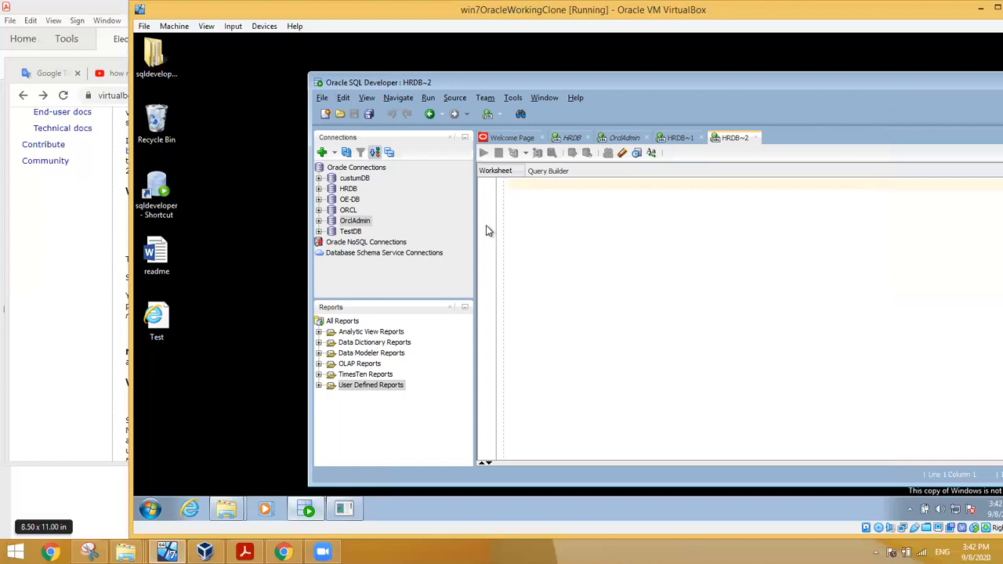
pyautogui.click(514, 139)
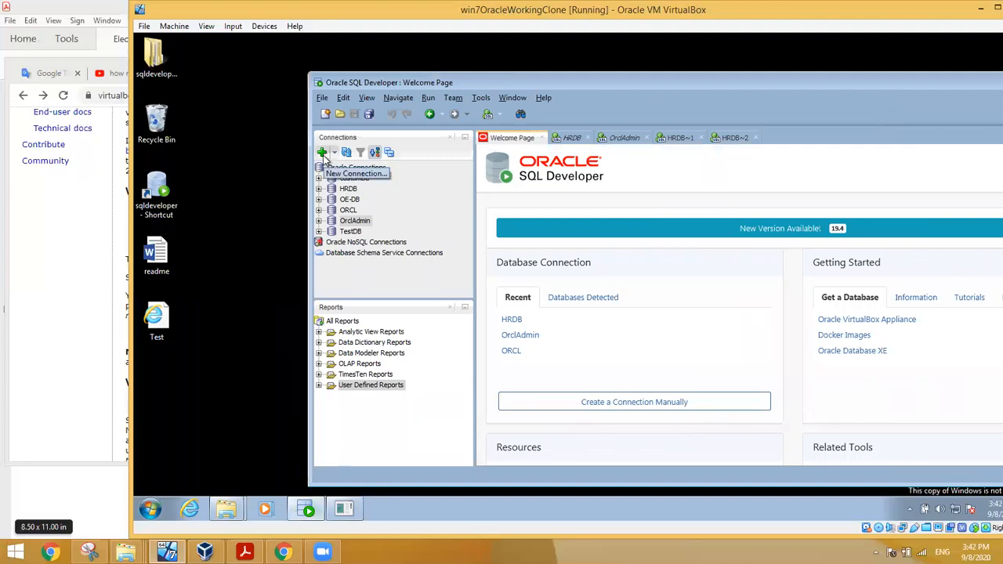
# Step: Load OrclAdmin's saved details (SYSDBA, port 1521, SID orcl) in a new connection dialog, then open the desktop readme
pyautogui.click(322, 152)
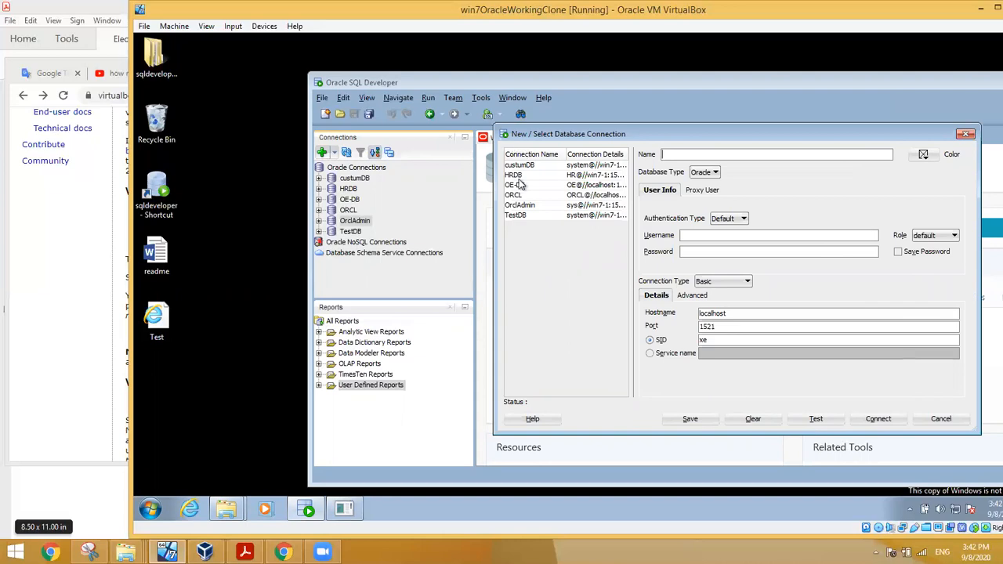
pyautogui.click(528, 205)
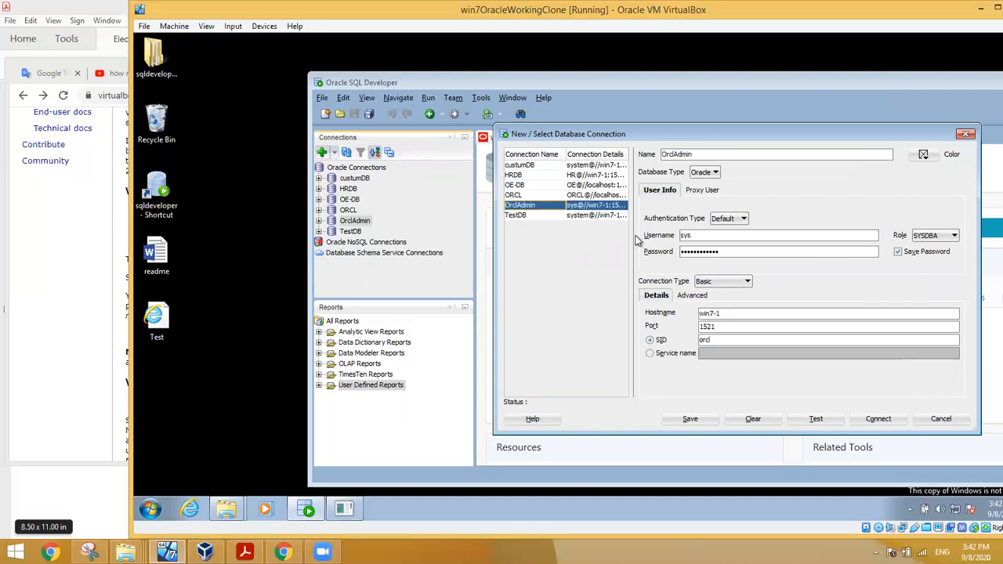
pyautogui.doubleClick(702, 238)
pyautogui.doubleClick(153, 266)
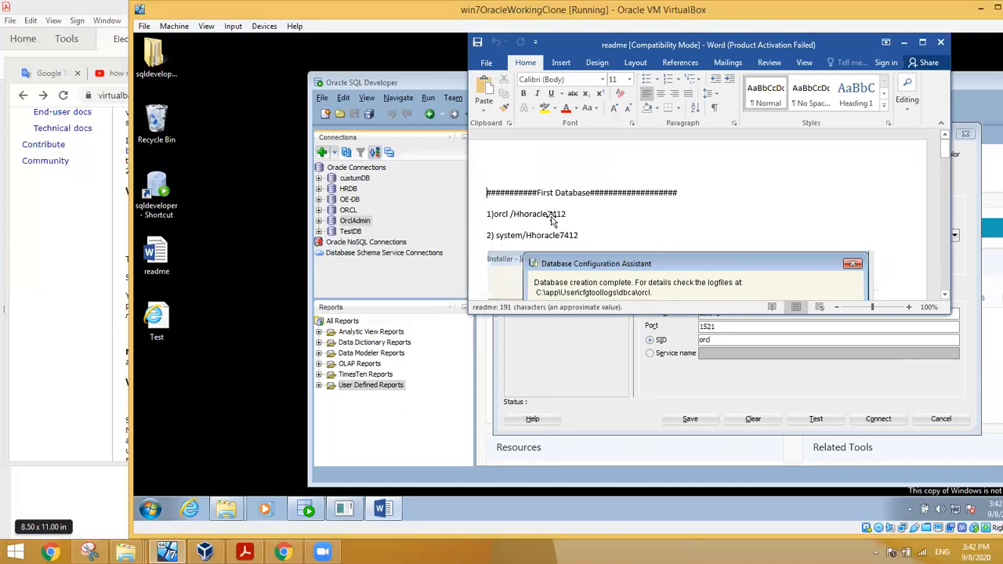
# Step: Maximize the readme in Word, add a 'Hr/' line above First Database, and dismiss the activation wizard
pyautogui.moveTo(682, 46); pyautogui.dragTo(786, 20)
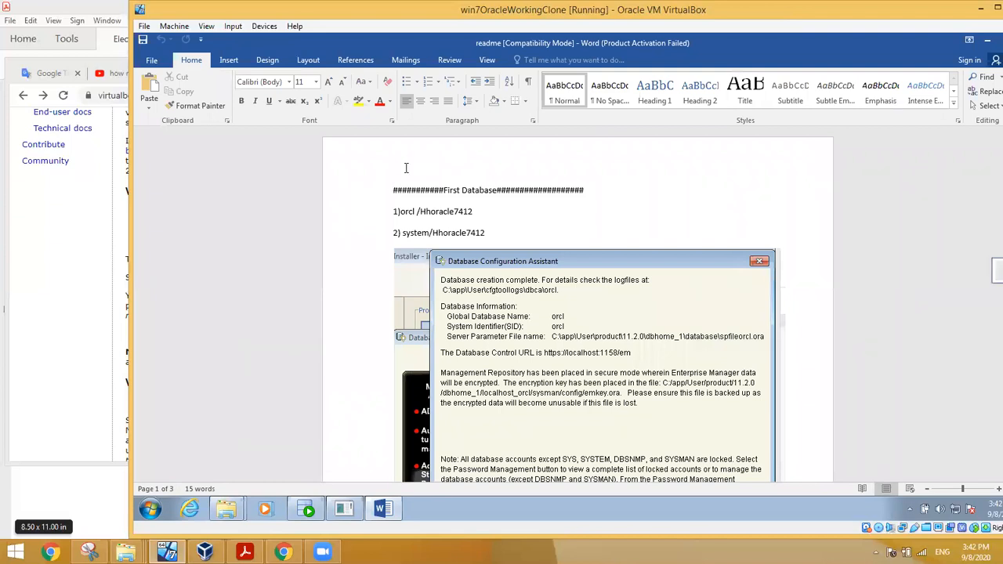
pyautogui.press('Return')
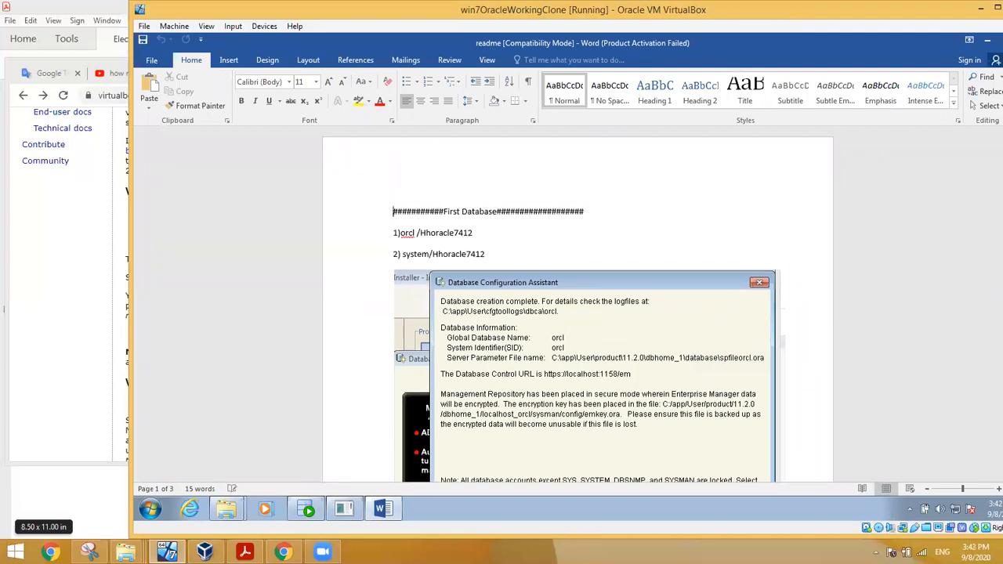
pyautogui.write('Hr/Hr')
pyautogui.press('BackSpace')
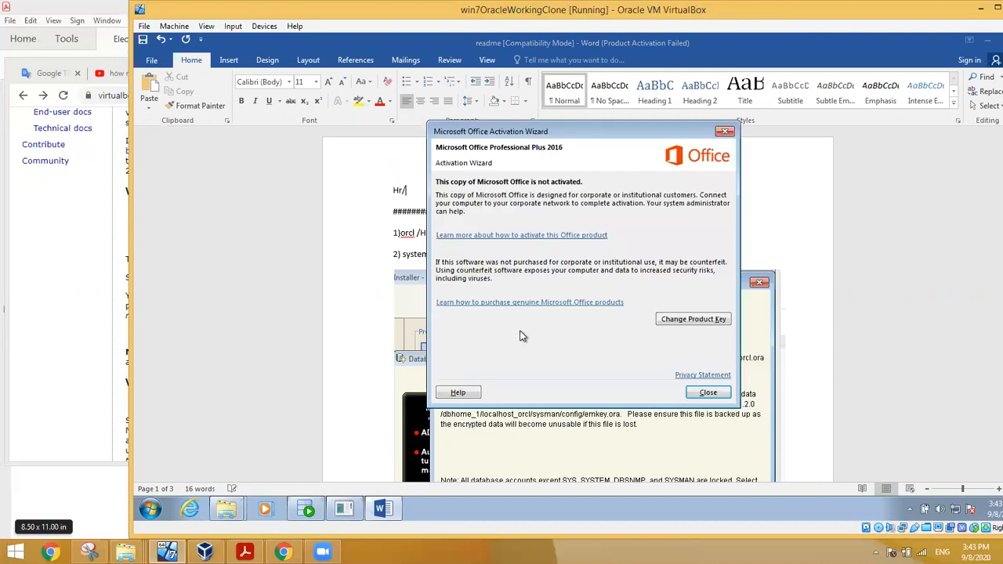
pyautogui.click(709, 393)
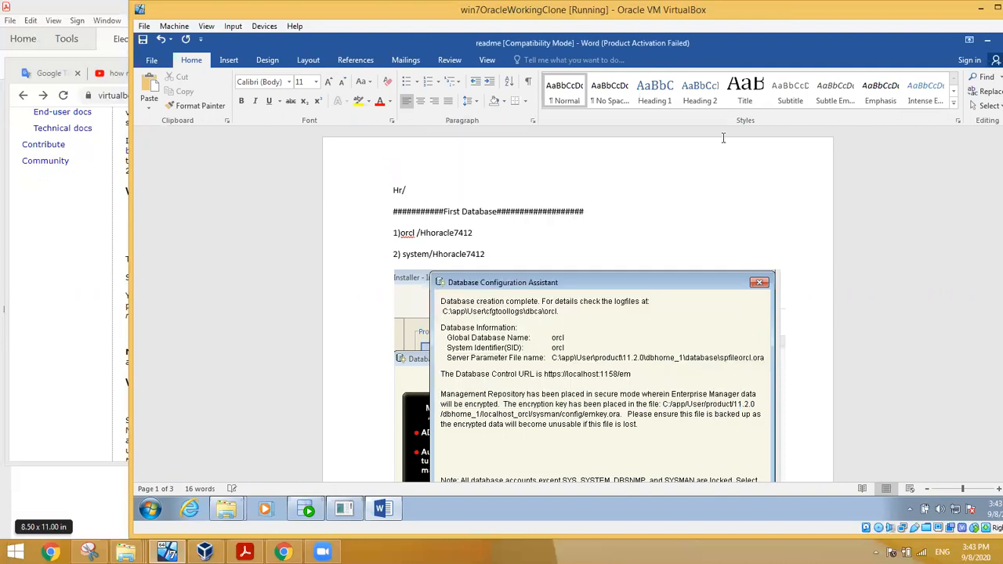
# Step: Replace the first line with the hr user name and its password note
pyautogui.press('BackSpace')
pyautogui.press('BackSpace')
pyautogui.press('BackSpace')
pyautogui.press('BackSpace')
pyautogui.press('BackSpace')
pyautogui.press('Return')
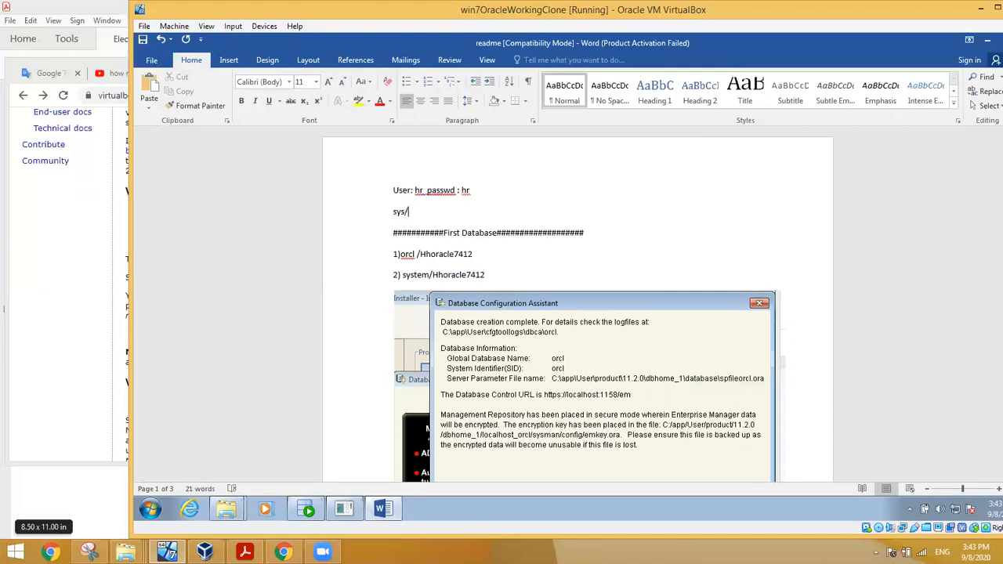
# Step: Add credential lines for the sys login and a test account below it
pyautogui.press('Return')
pyautogui.press('BackSpace')
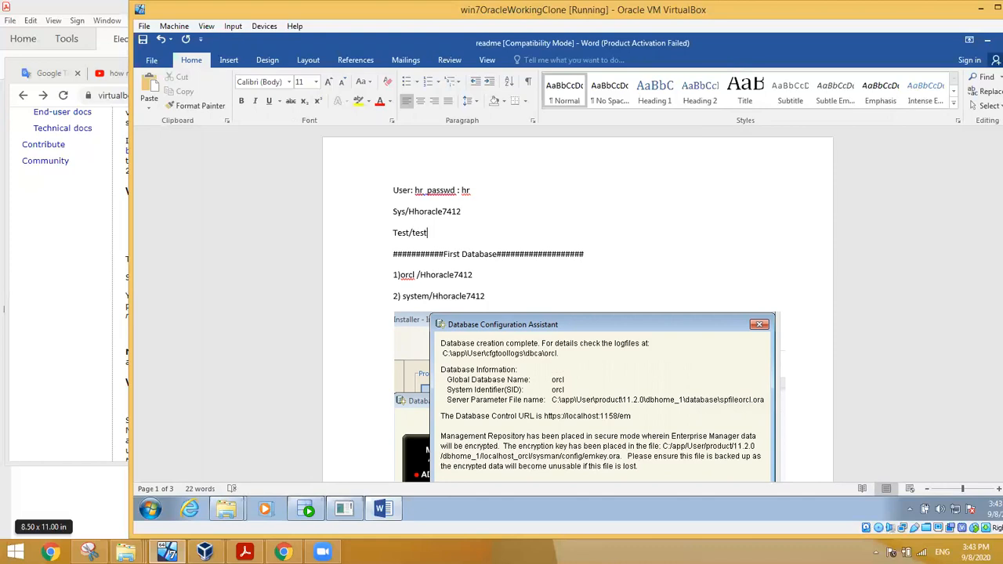
pyautogui.press('Return')
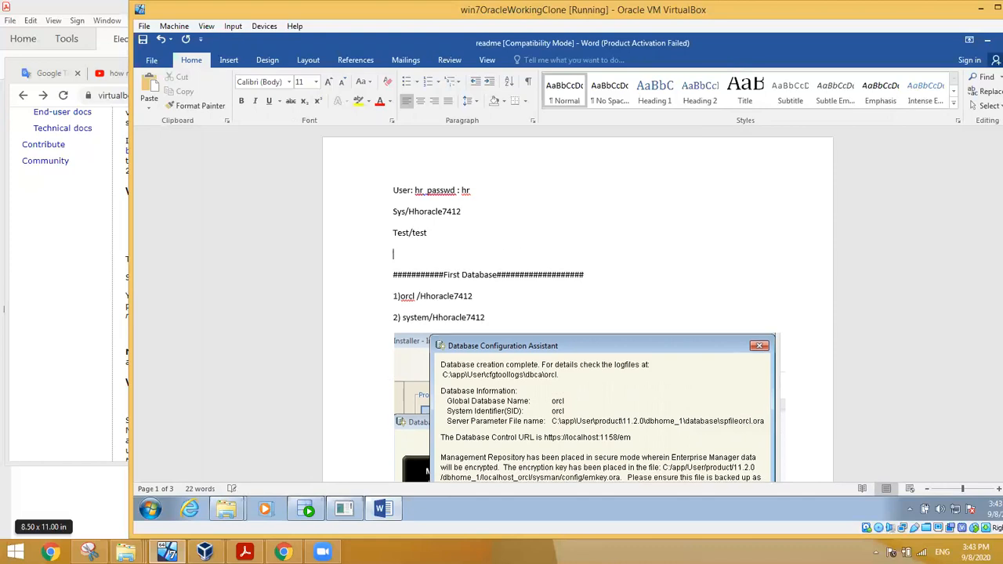
# Step: End the old SQL Plus session with the exit command
pyautogui.click(309, 510)
pyautogui.click(344, 510)
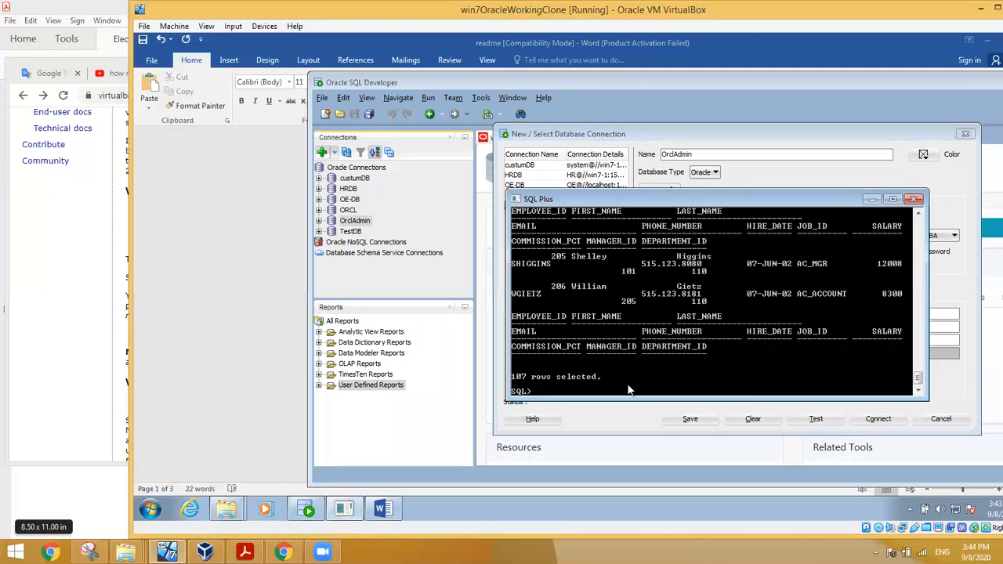
pyautogui.write('exit')
pyautogui.press('Return')
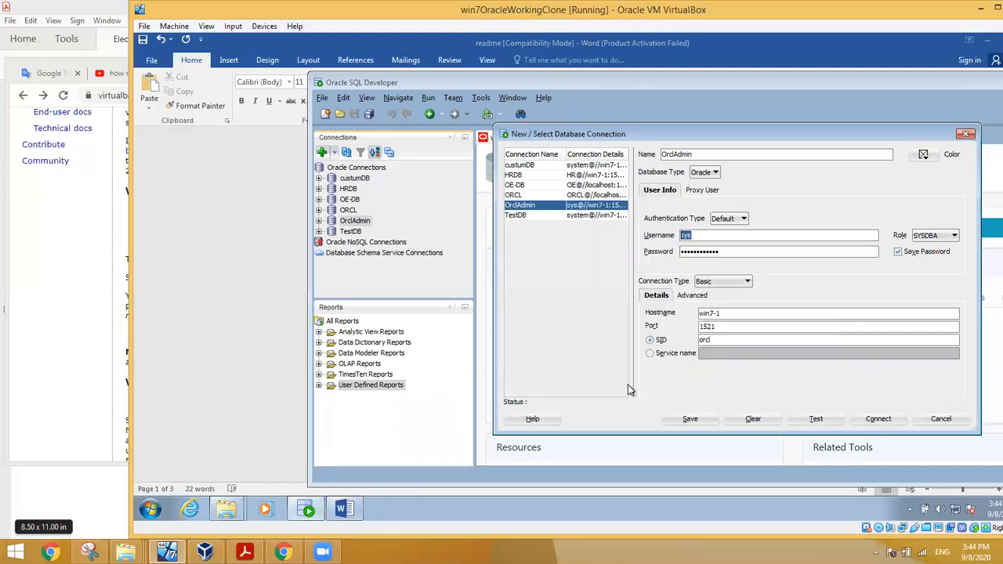
# Step: Launch SQL Plus from All Programs > Oracle - OraDb11g_home1 > Application Development
pyautogui.click(150, 510)
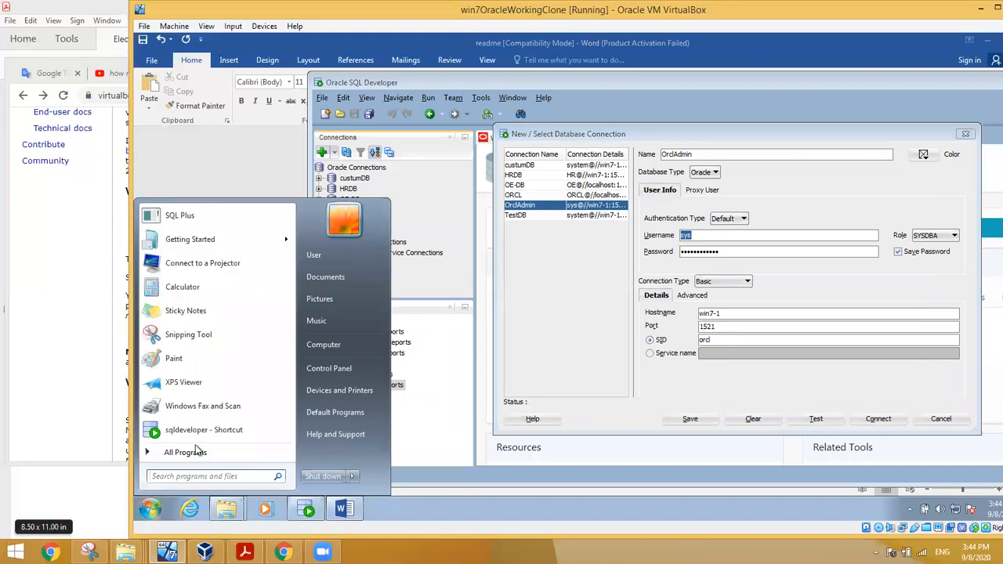
pyautogui.click(190, 455)
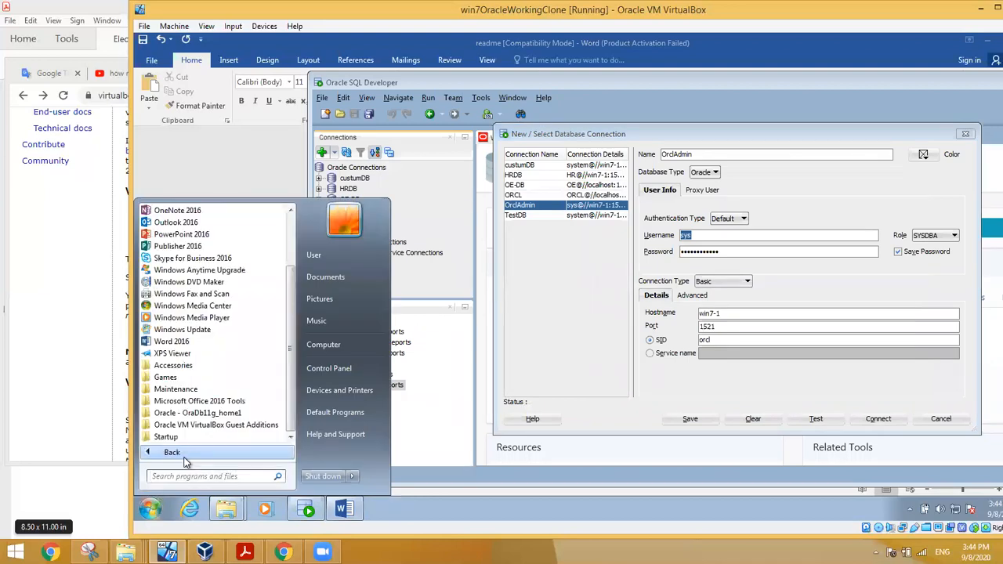
pyautogui.click(188, 403)
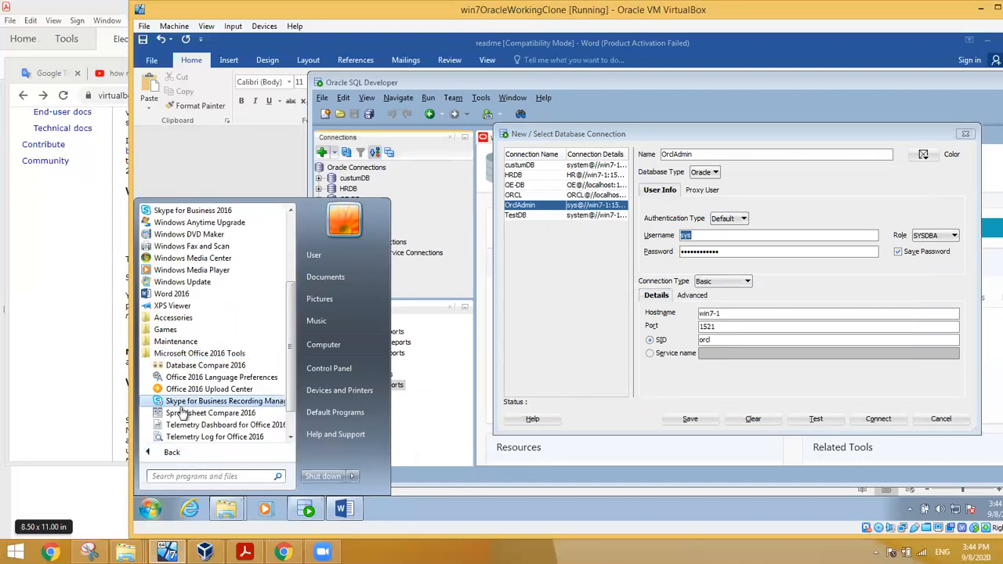
pyautogui.click(148, 357)
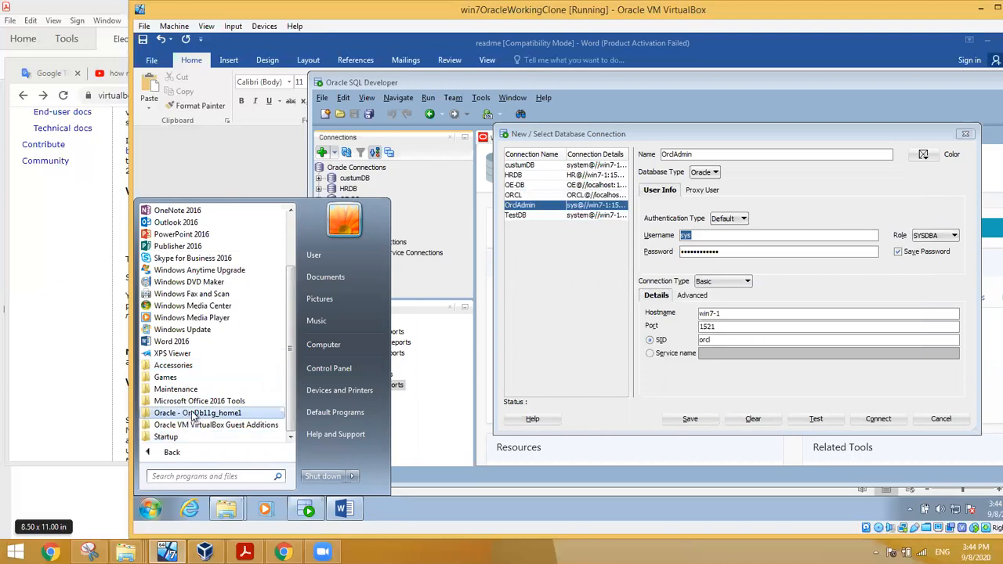
pyautogui.click(196, 413)
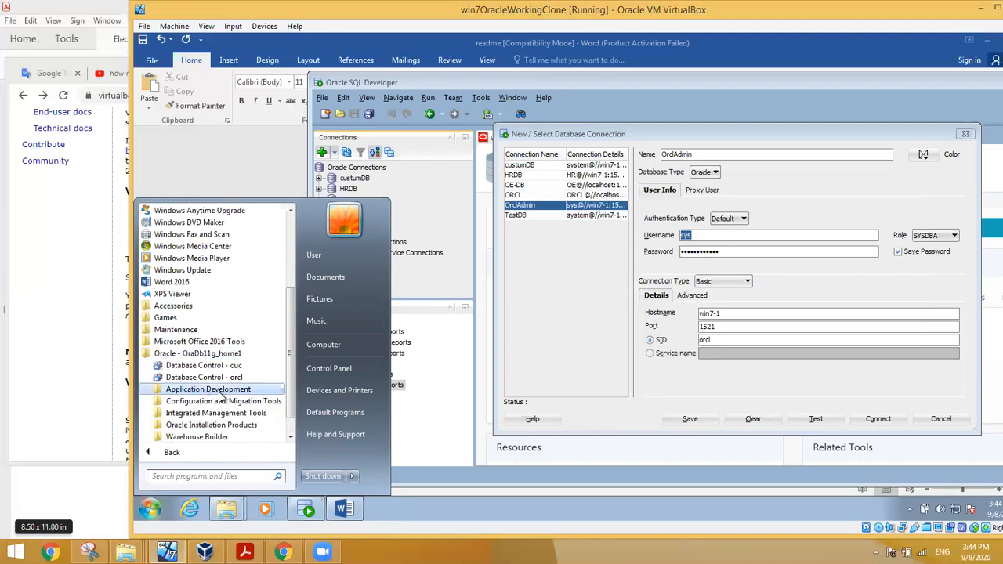
pyautogui.click(218, 390)
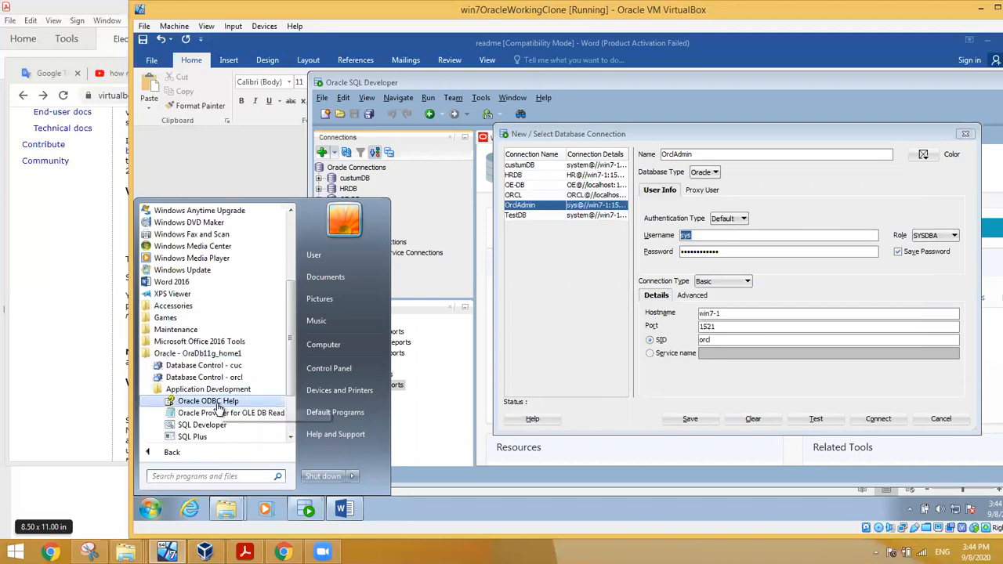
pyautogui.click(192, 437)
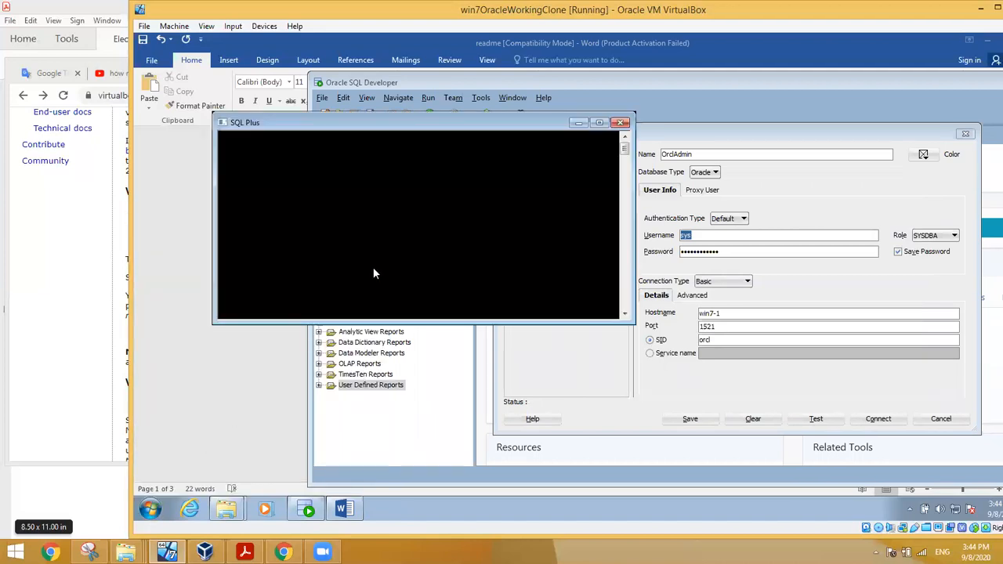
# Step: Log in as hr and run select * from jobs; to list all 19 jobs
pyautogui.write('hr')
pyautogui.press('Return')
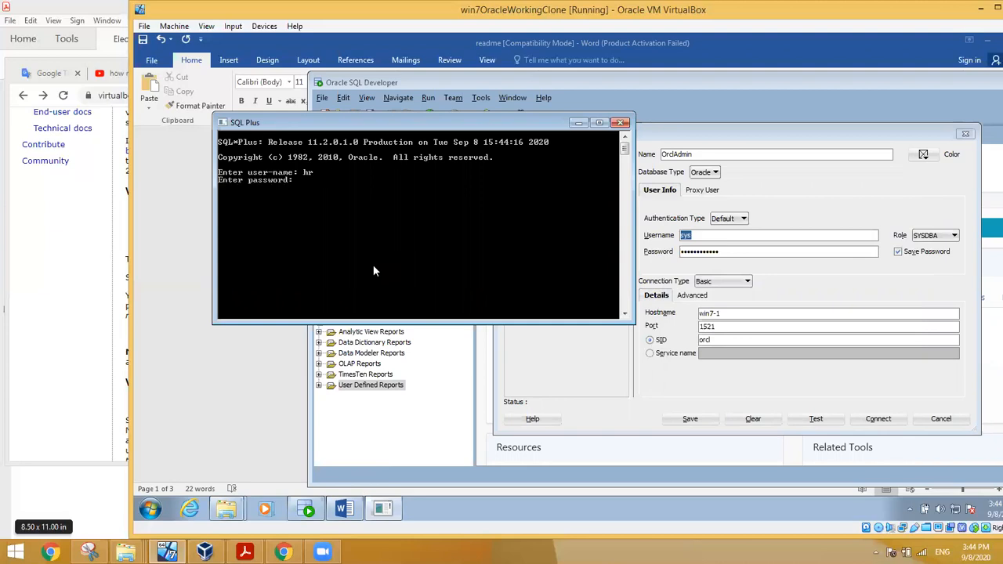
pyautogui.press('Return')
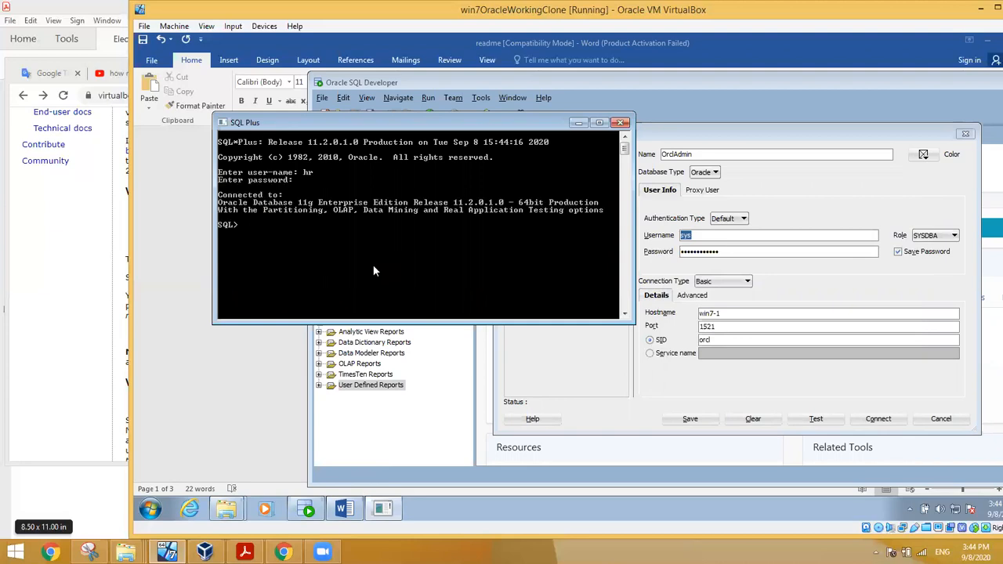
pyautogui.write('select * from job')
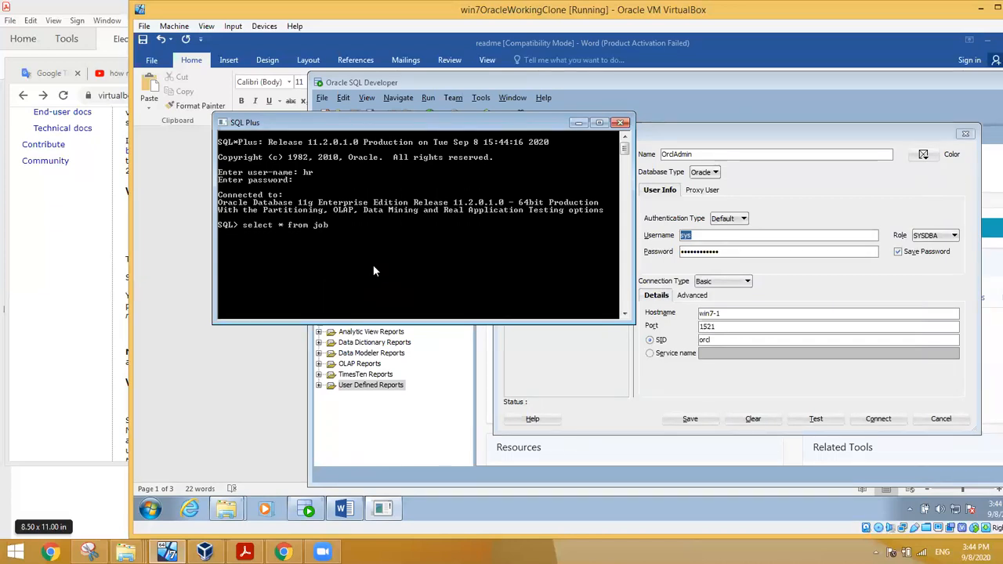
pyautogui.write('s;')
pyautogui.press('Return')
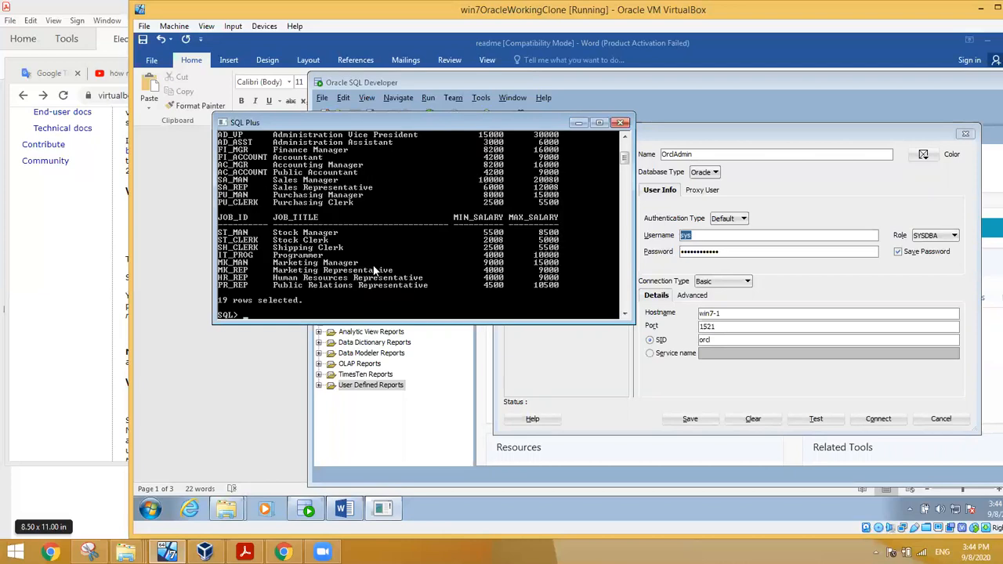
# Step: Close the SQL*Plus session, finally with quit
pyautogui.write('exit')
pyautogui.write(';')
pyautogui.press('BackSpace')
pyautogui.press('BackSpace')
pyautogui.press('BackSpace')
pyautogui.write('colse;')
pyautogui.press('Return')
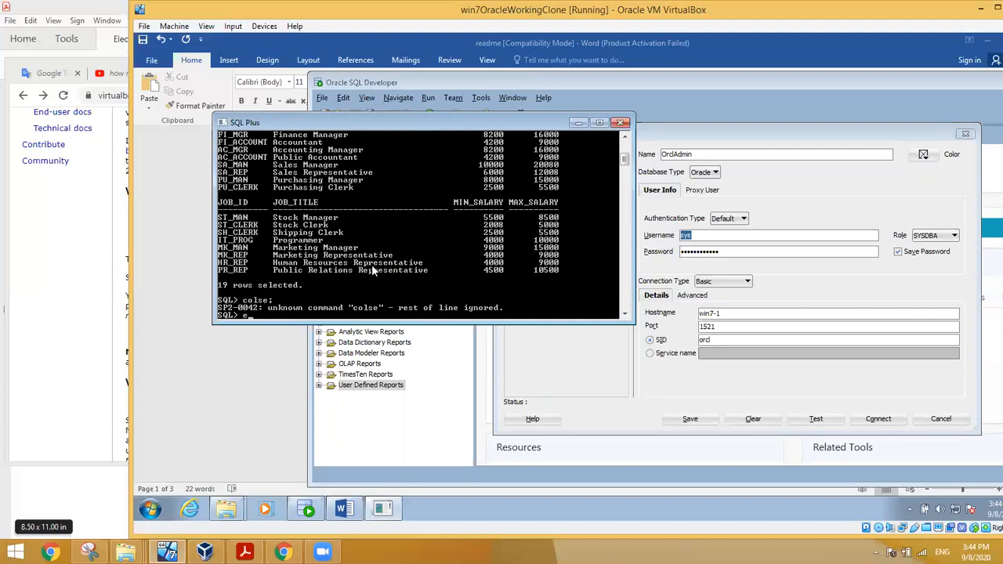
pyautogui.write('quit')
pyautogui.press('Return')
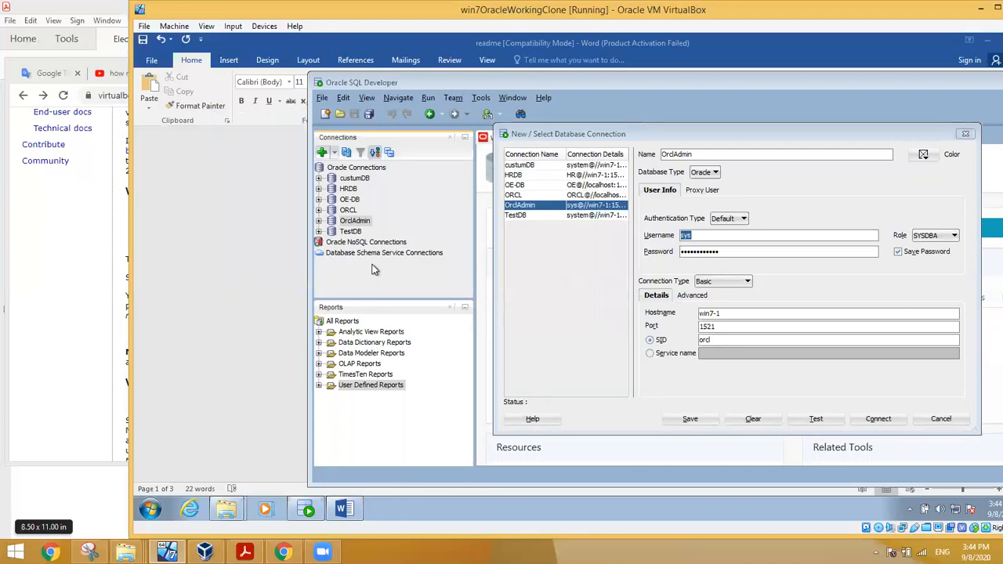
pyautogui.click(150, 509)
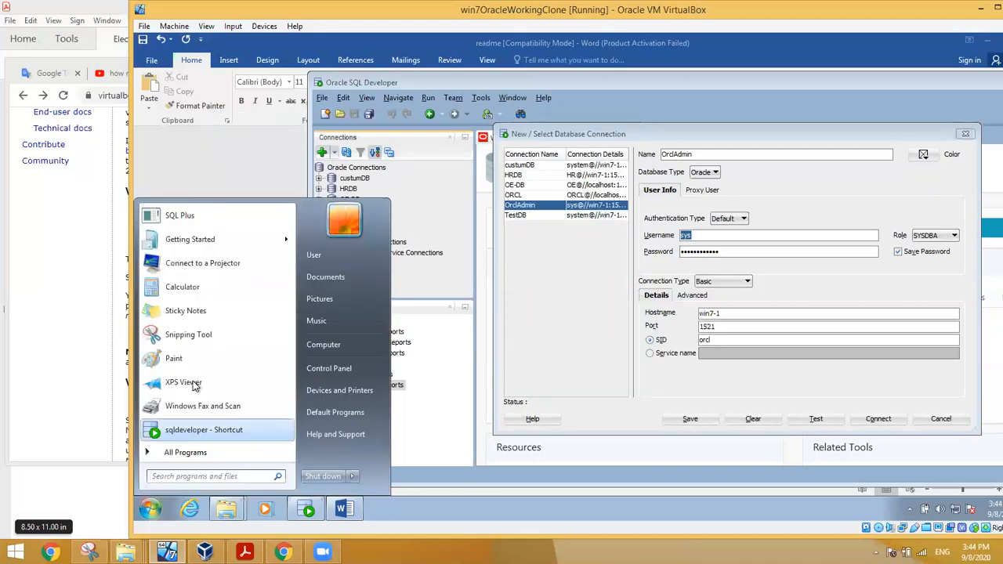
pyautogui.click(182, 216)
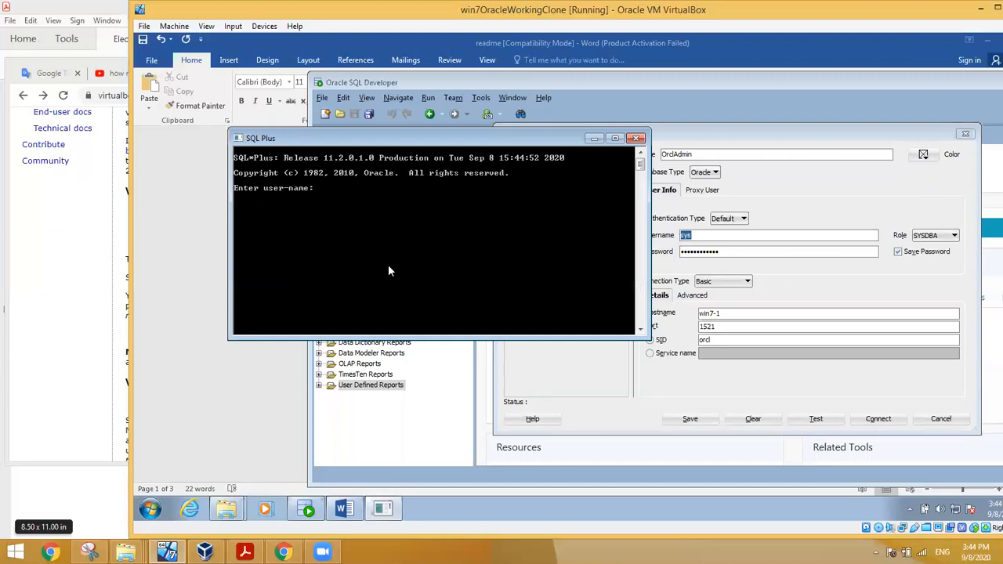
pyautogui.write('sys as')
pyautogui.write(' d')
pyautogui.write('ysd')
pyautogui.write('ba')
pyautogui.press('Return')
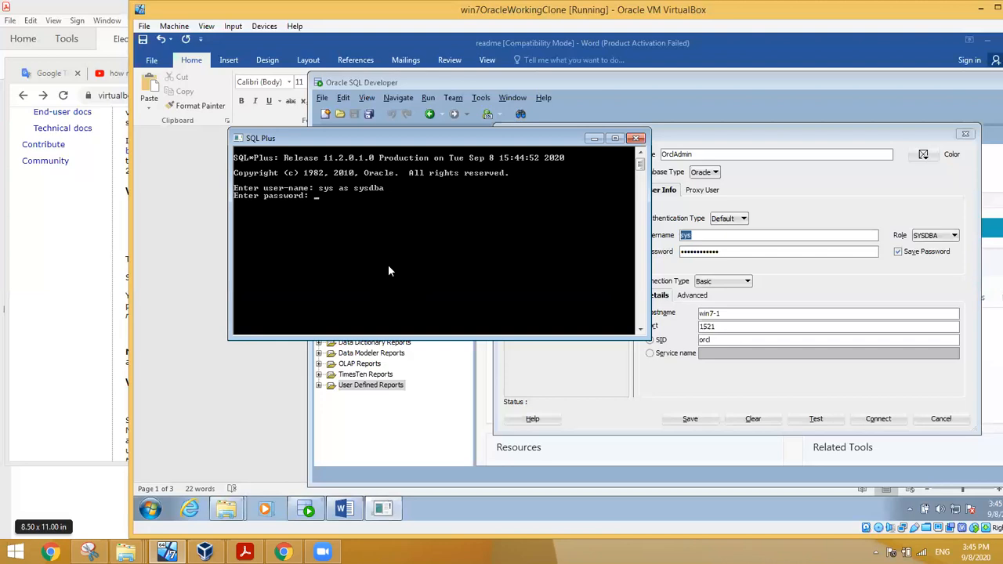
pyautogui.press('Return')
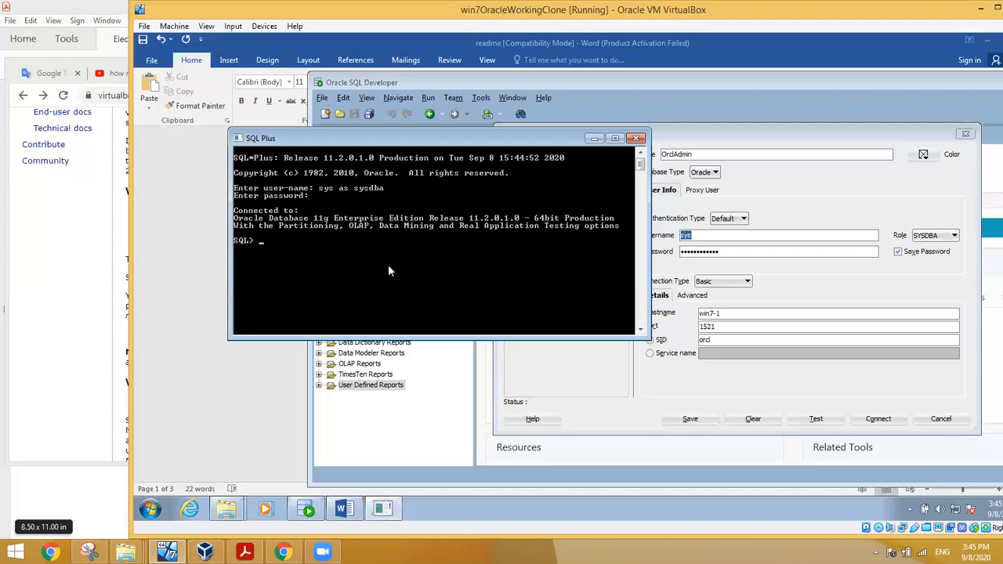
pyautogui.click(636, 138)
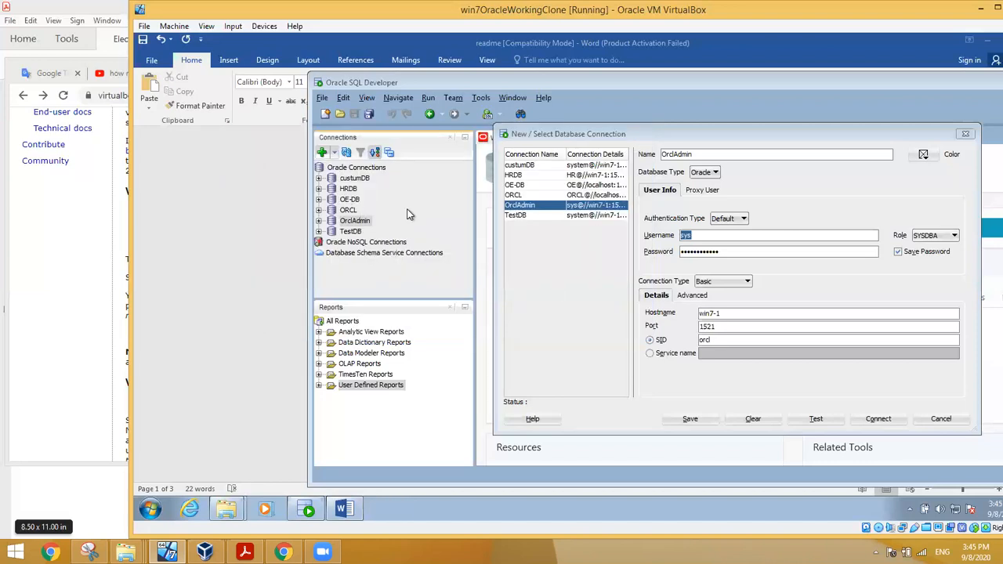
# Step: Fill in connection hruser with user hr, a password and SID orcl, and test it
pyautogui.click(568, 259)
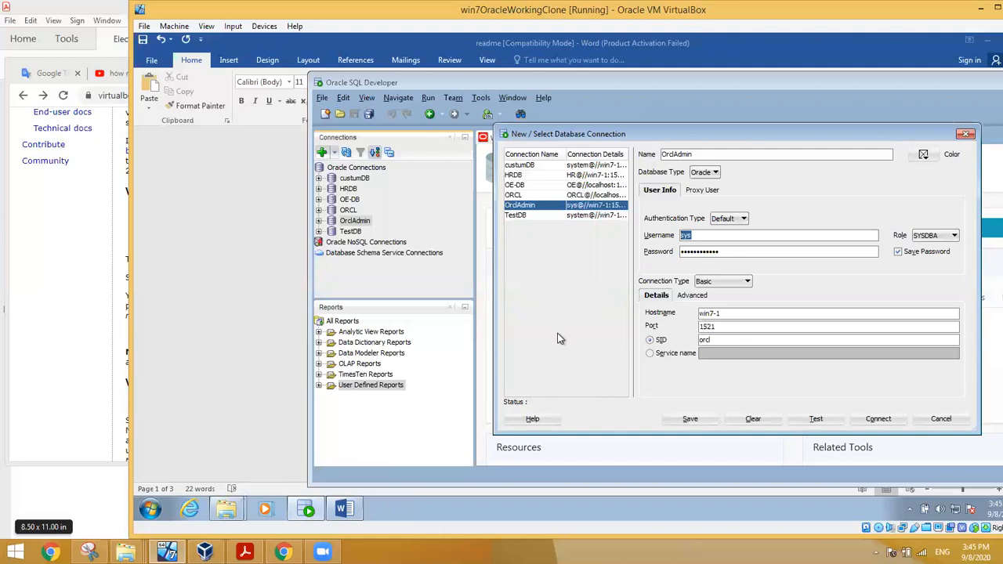
pyautogui.moveTo(674, 132); pyautogui.dragTo(620, 132)
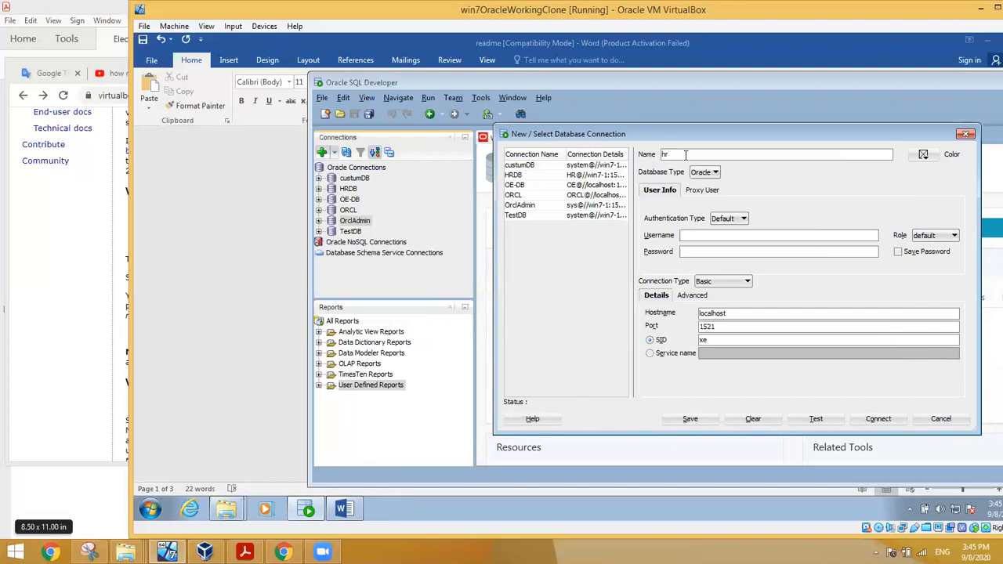
pyautogui.click(685, 154)
pyautogui.write('hruseruser')
pyautogui.press('BackSpace')
pyautogui.press('BackSpace')
pyautogui.press('BackSpace')
pyautogui.press('BackSpace')
pyautogui.write('hr')
pyautogui.click(699, 252)
pyautogui.write('h')
pyautogui.moveTo(695, 253); pyautogui.dragTo(605, 246)
pyautogui.moveTo(720, 338); pyautogui.dragTo(677, 336)
pyautogui.write('o')
pyautogui.click(815, 418)
# Step: Change the connection's username to sys and enter its password
pyautogui.doubleClick(689, 235)
pyautogui.write('sy')
pyautogui.press('Tab')
pyautogui.write('o•••••••••••')
# Step: Test as sys, switch the role to SYSDBA so the test passes, and rename the connection Sysuser
pyautogui.click(815, 421)
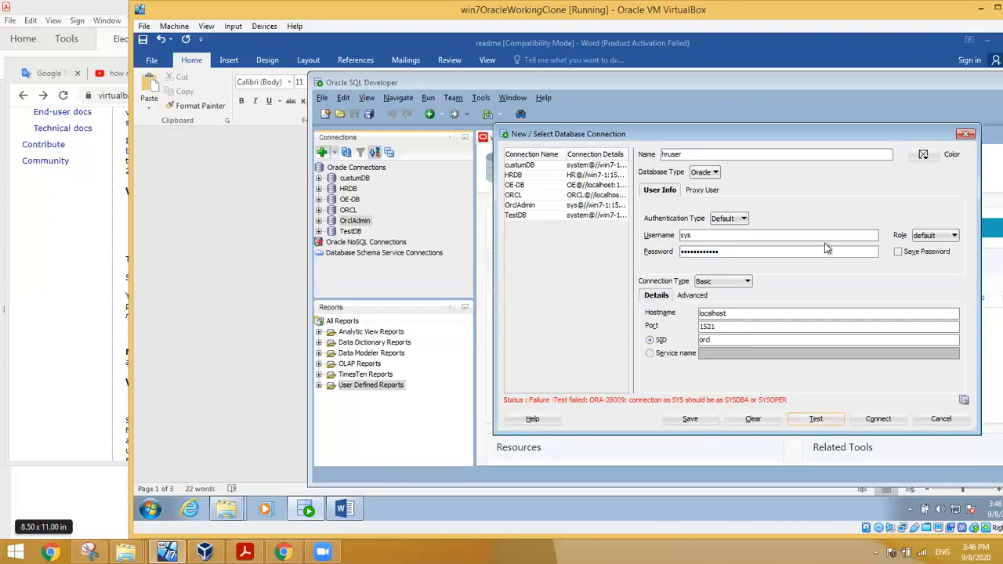
pyautogui.click(933, 236)
pyautogui.click(931, 260)
pyautogui.click(815, 419)
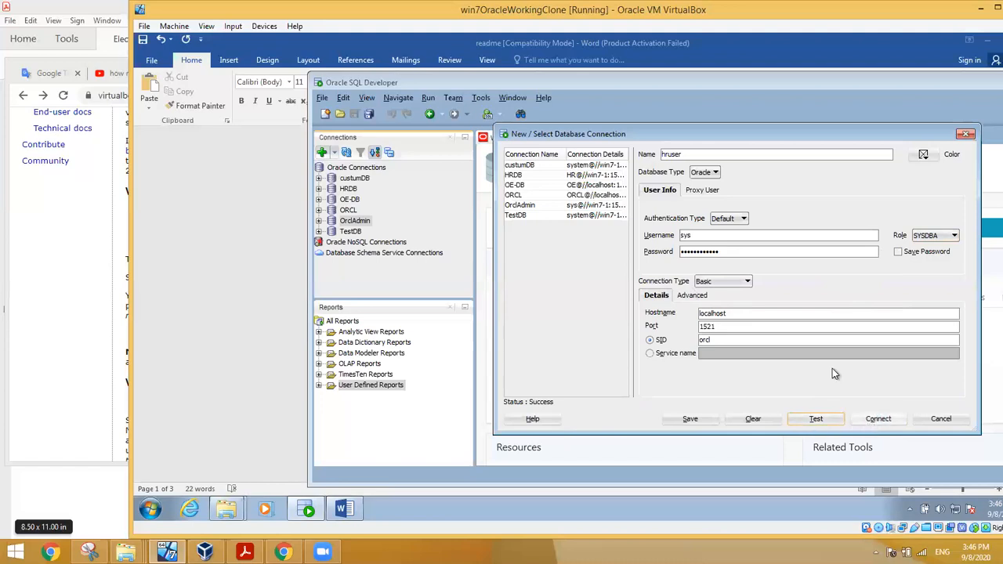
pyautogui.moveTo(682, 154); pyautogui.dragTo(616, 147)
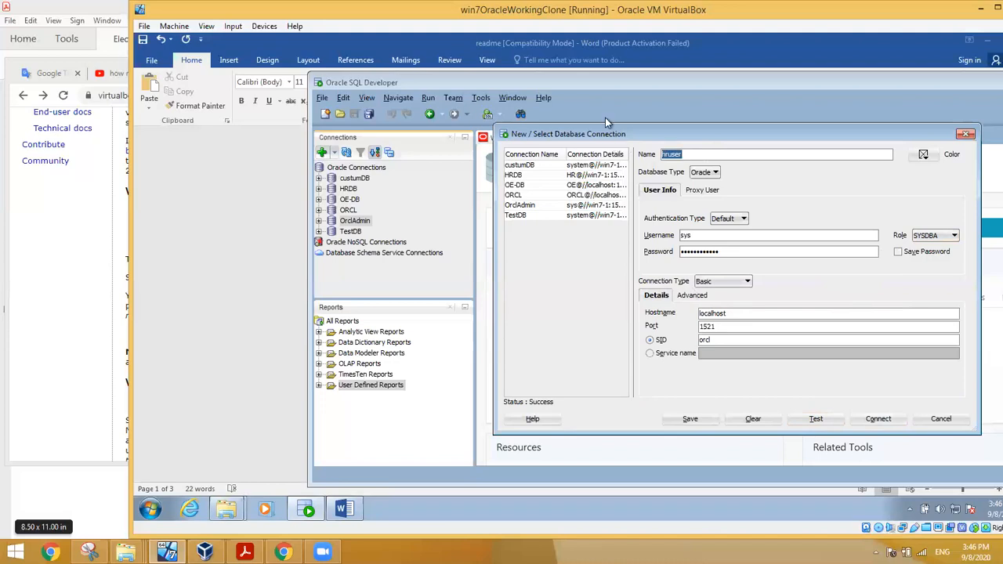
pyautogui.write('Sysuse')
# Step: Connect with the Sysuser connection, entering the sys password
pyautogui.click(875, 420)
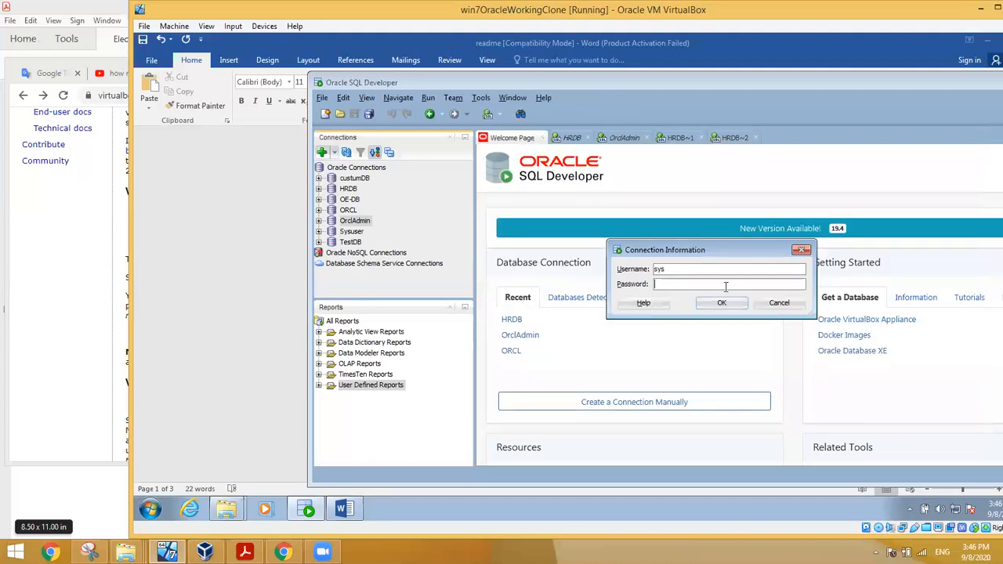
pyautogui.click(725, 287)
pyautogui.write('•••••••••')
pyautogui.press('Return')
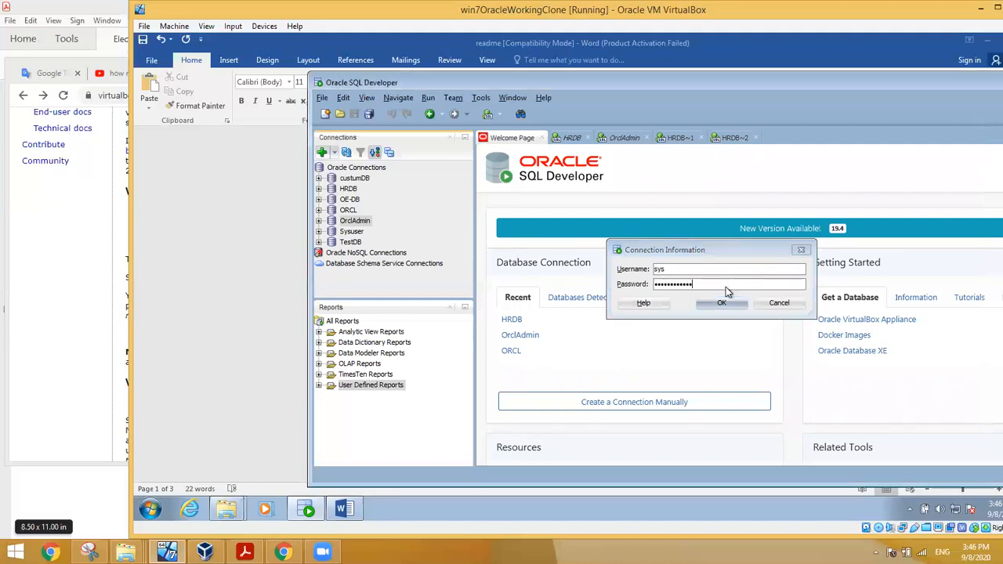
# Step: Expand the OrclAdmin connection and browse through its tables list
pyautogui.click(318, 222)
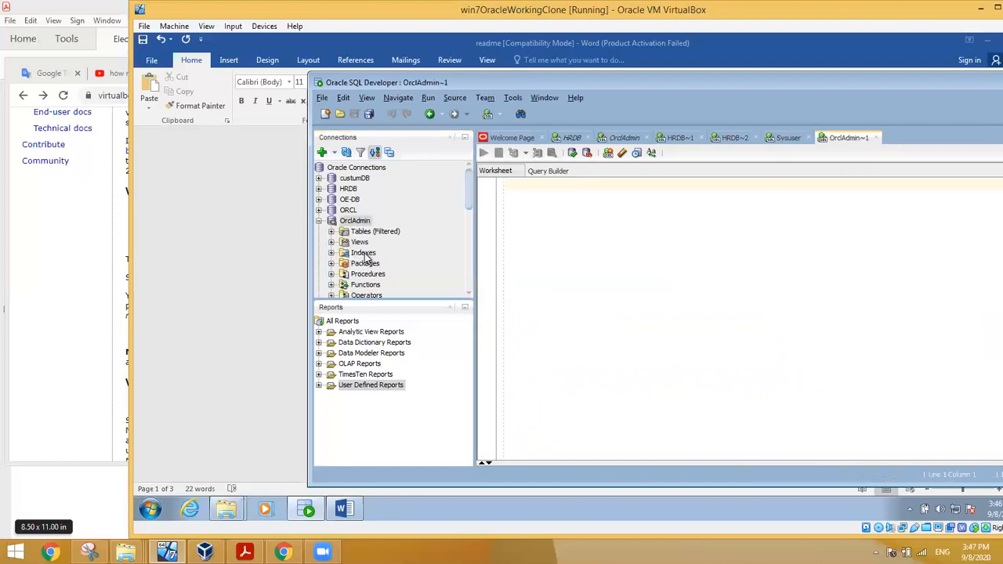
pyautogui.moveTo(412, 300); pyautogui.dragTo(416, 368)
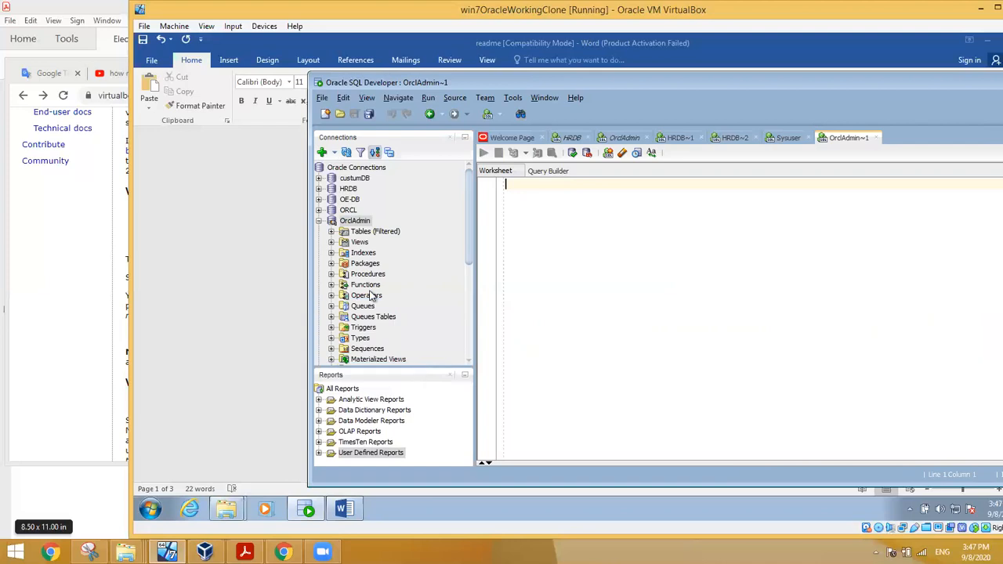
pyautogui.click(331, 231)
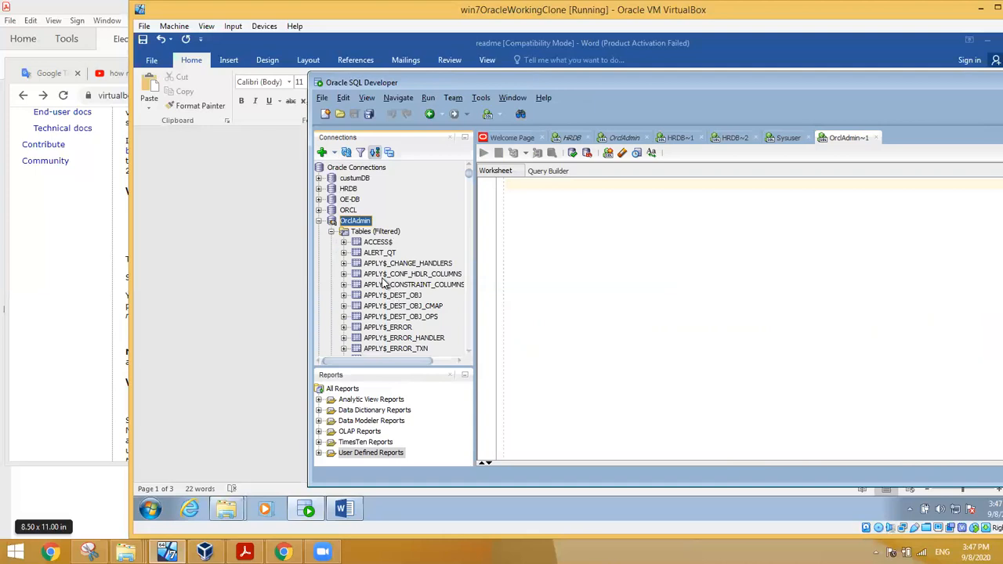
pyautogui.scroll(-8, 383, 284)
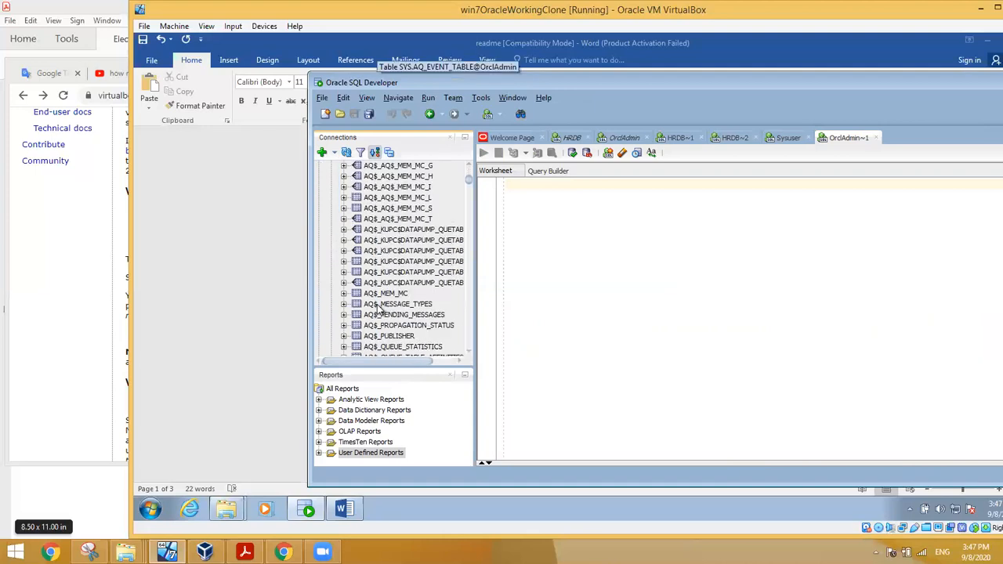
pyautogui.scroll(-10, 378, 308)
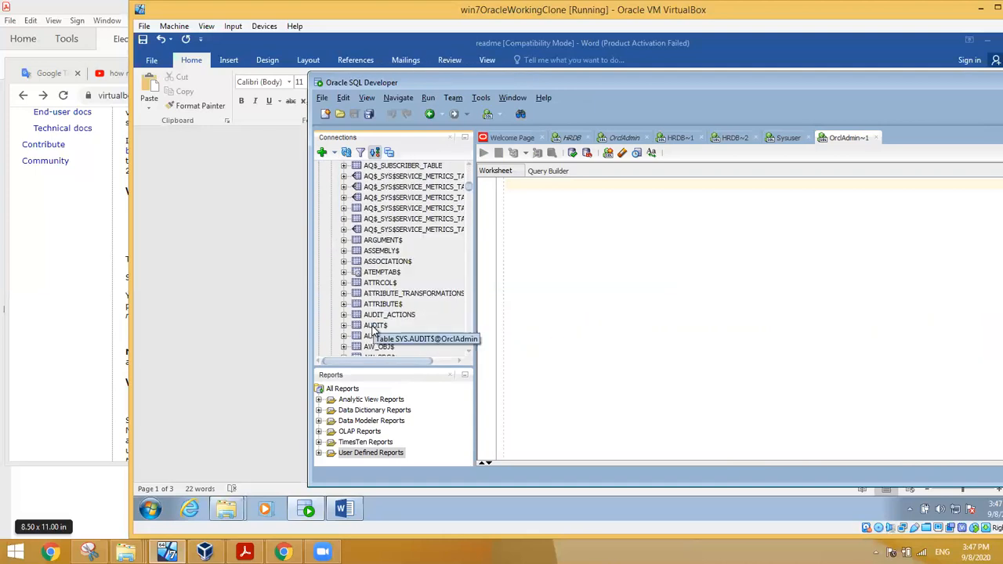
pyautogui.scroll(-2, 373, 332)
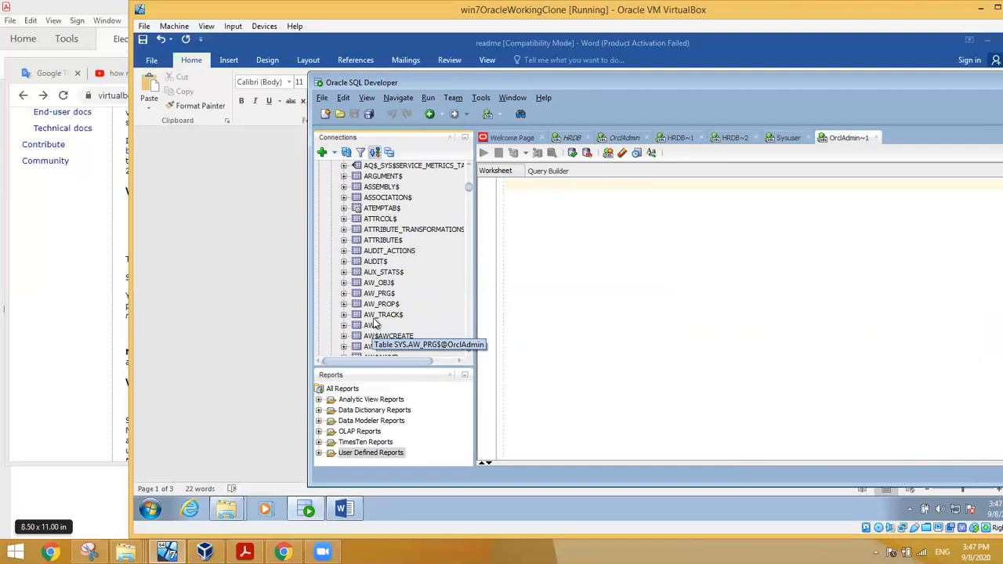
pyautogui.scroll(-15, 372, 328)
pyautogui.scroll(-1, 375, 321)
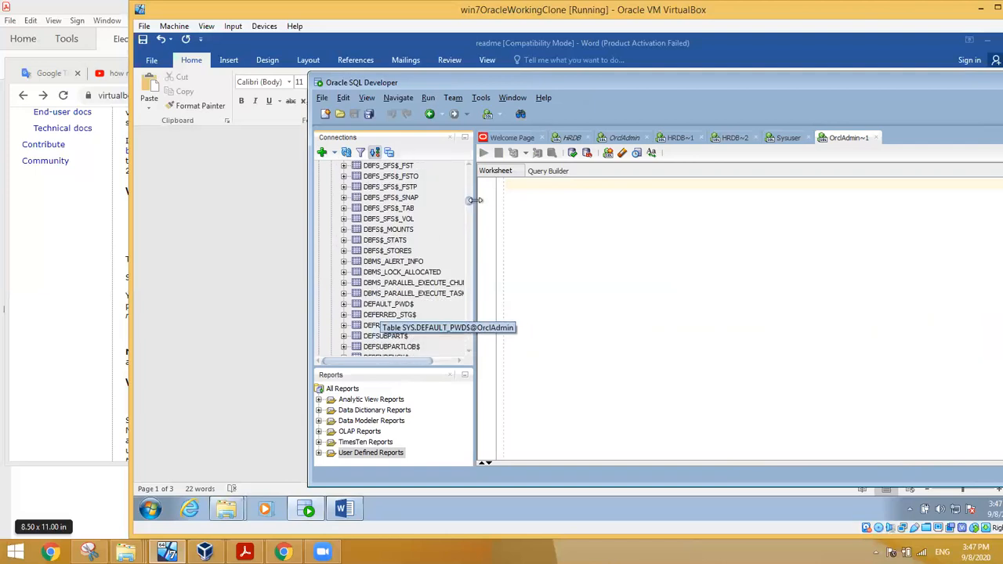
pyautogui.moveTo(471, 202); pyautogui.dragTo(465, 176)
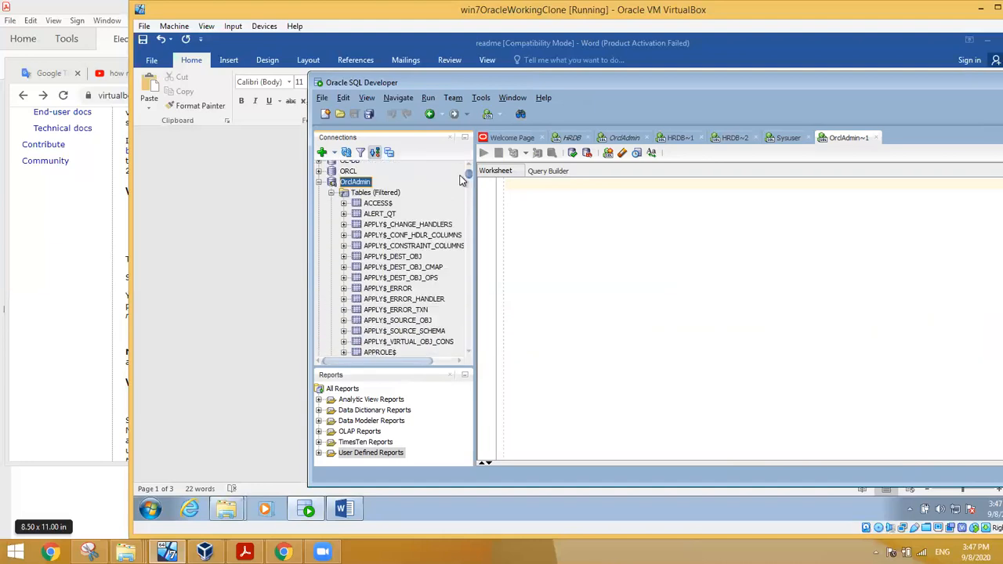
pyautogui.click(332, 193)
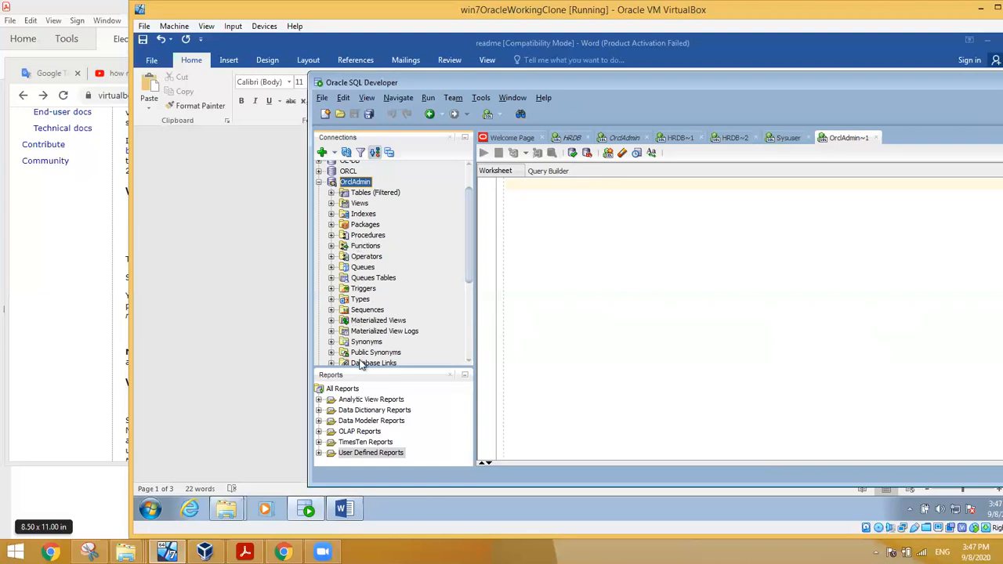
pyautogui.moveTo(470, 229); pyautogui.dragTo(470, 315)
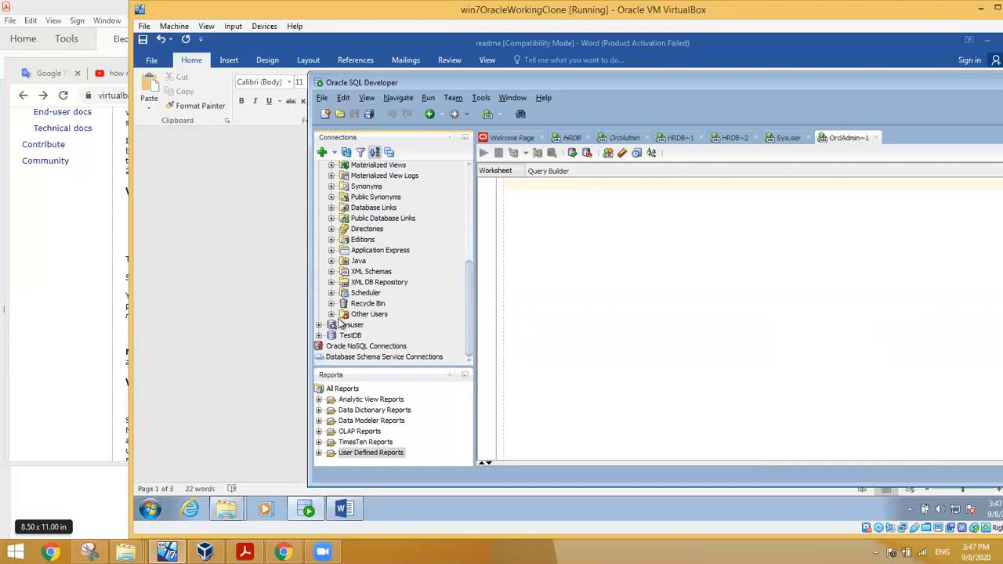
# Step: Expand OrclAdmin's Other Users, select the HR schema, and focus the OrclAdmin worksheet
pyautogui.click(331, 314)
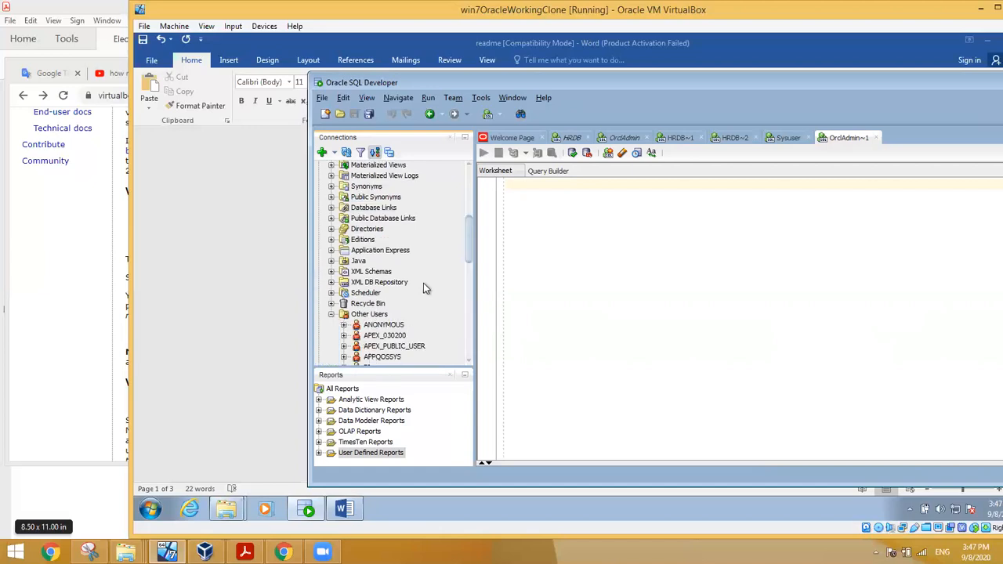
pyautogui.moveTo(468, 246); pyautogui.dragTo(469, 285)
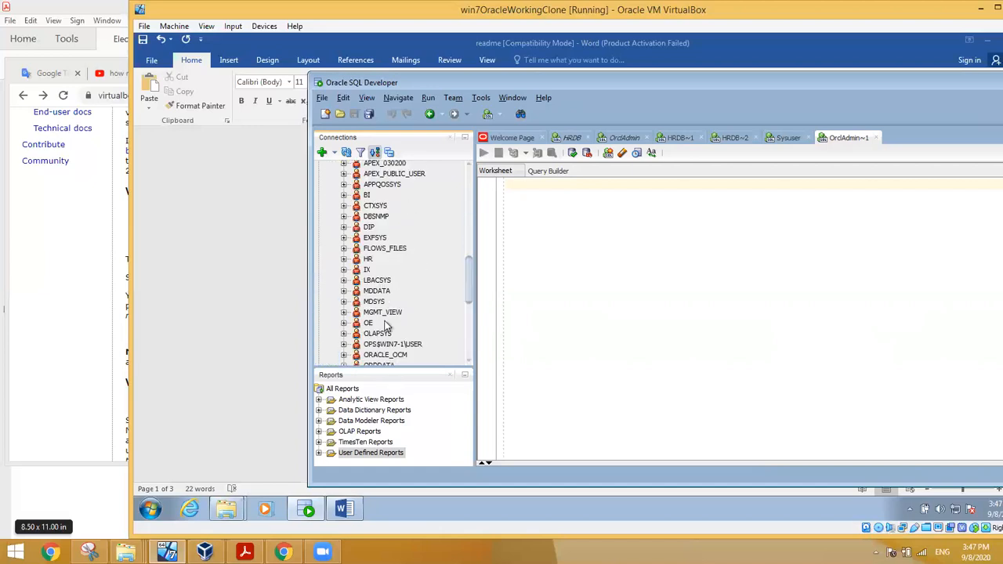
pyautogui.click(368, 259)
pyautogui.click(677, 202)
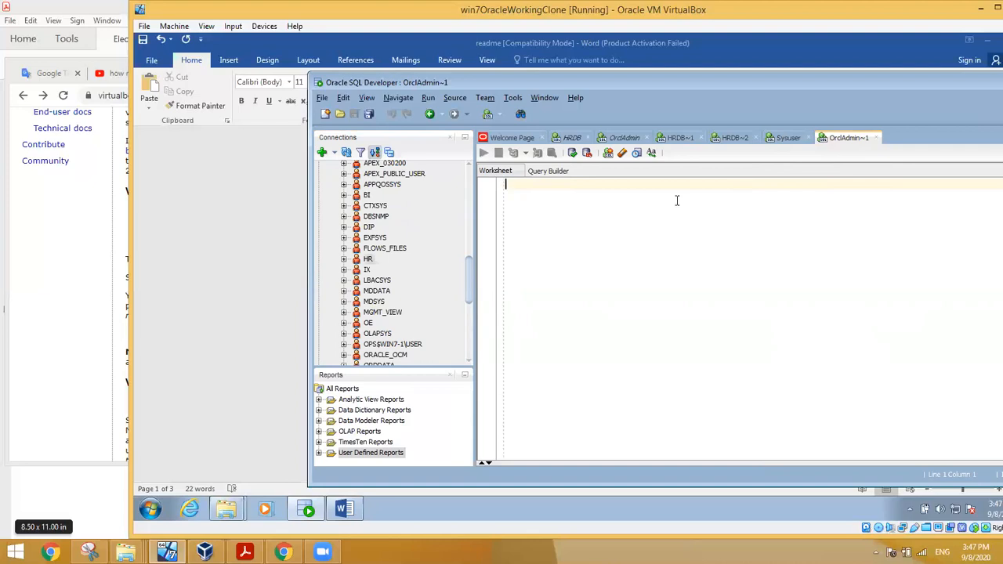
# Step: Run select * from hr.jobs; to list the 19 HR job rows, then remove the hr. prefix
pyautogui.write('se')
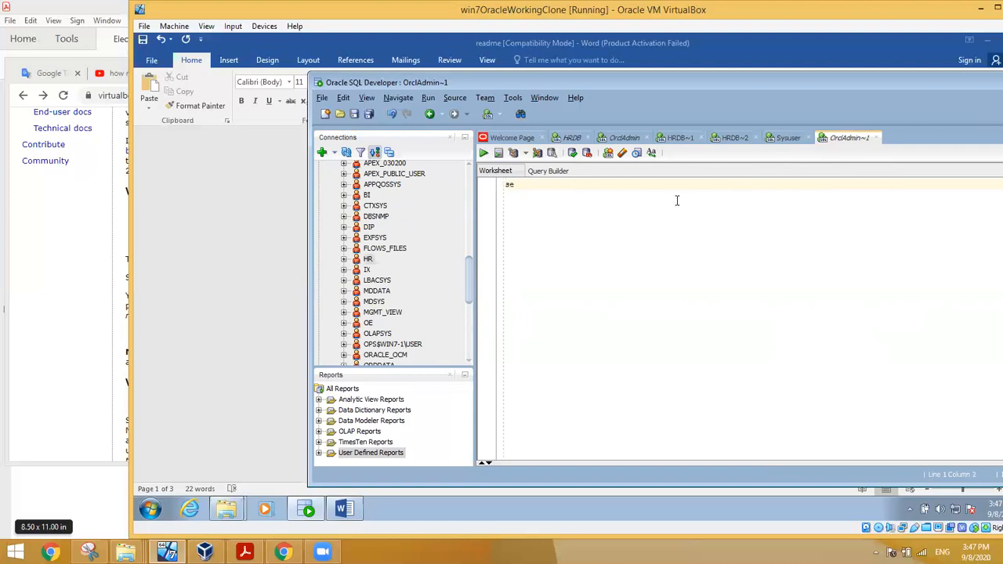
pyautogui.write('lect * f')
pyautogui.write('rom')
pyautogui.write(' hr.emp')
pyautogui.press('BackSpace')
pyautogui.press('BackSpace')
pyautogui.write('jobs')
pyautogui.press('Return')
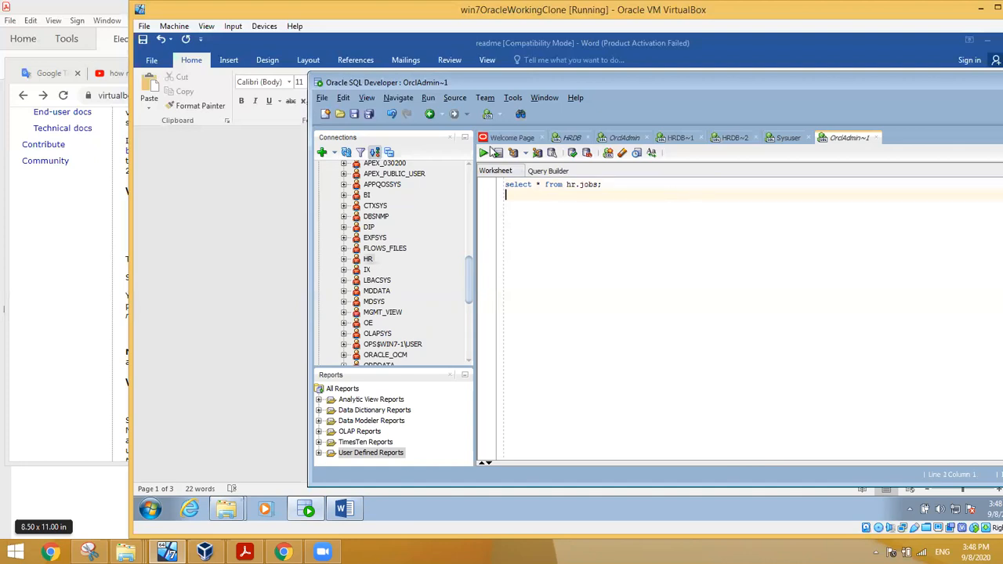
pyautogui.click(483, 154)
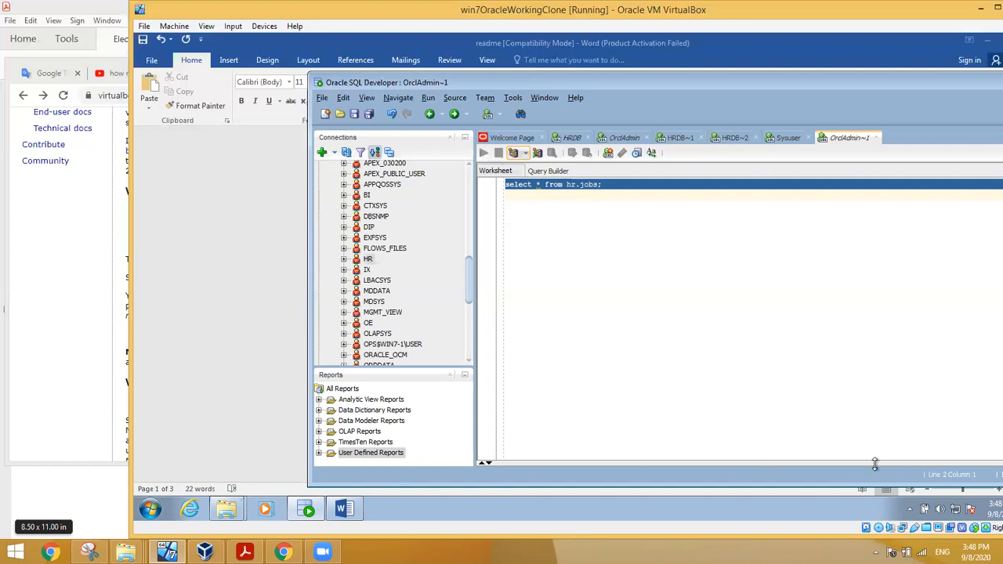
pyautogui.click(844, 411)
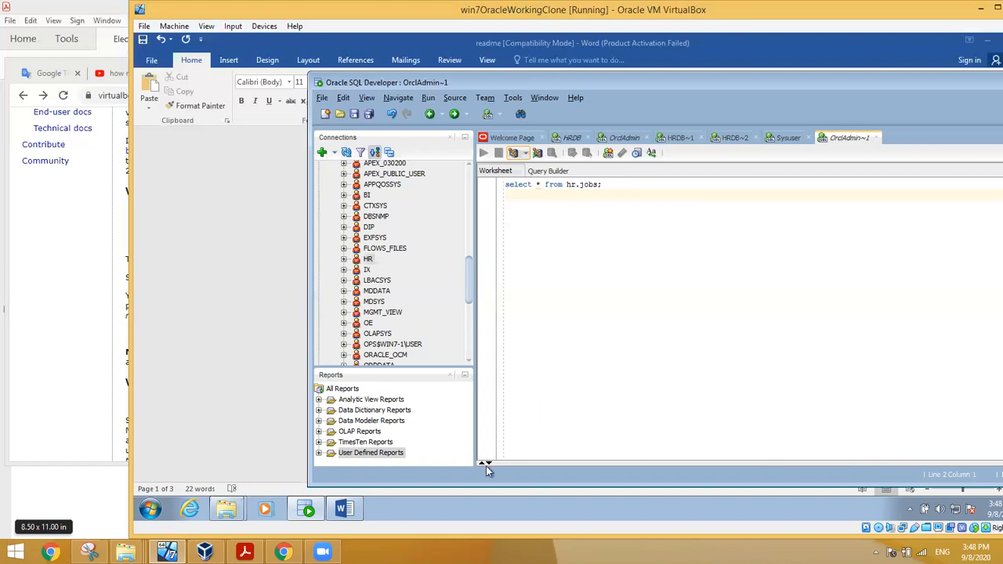
pyautogui.hotkey('ctrl', 'Return')
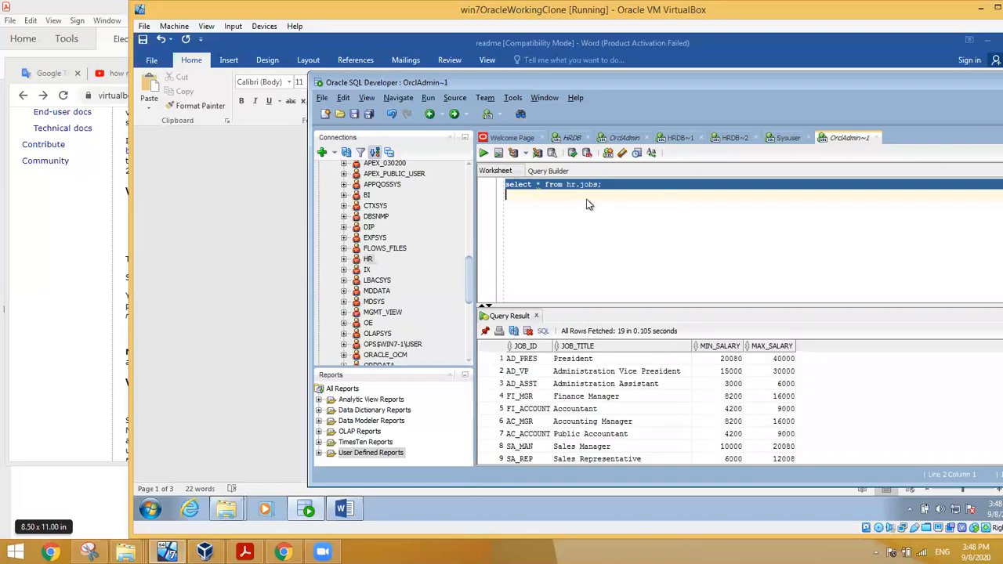
pyautogui.moveTo(578, 186); pyautogui.dragTo(573, 188)
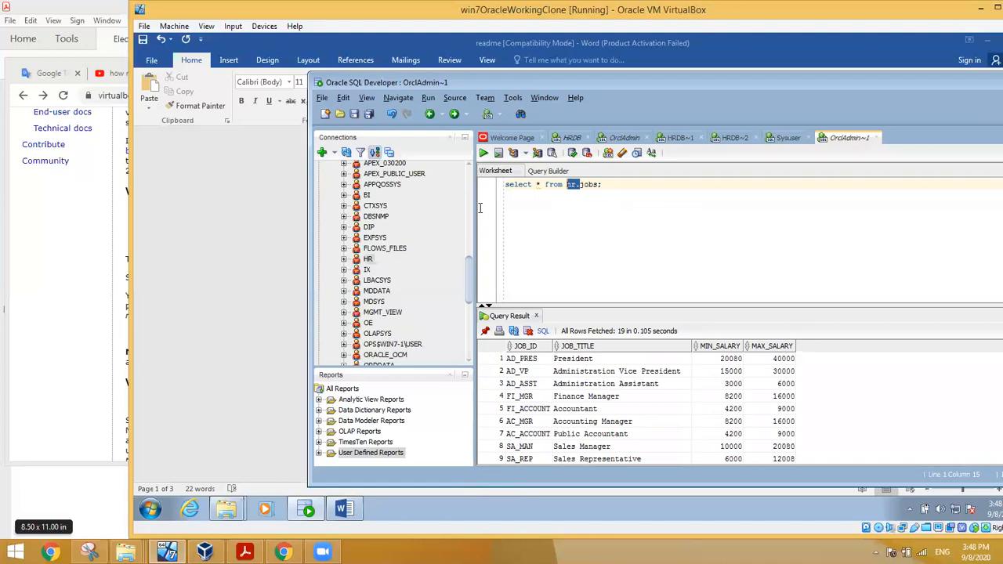
pyautogui.press('Delete')
# Step: Go back from the OrclAdmin schema browser to the Connections tree
pyautogui.scroll(5, 462, 247)
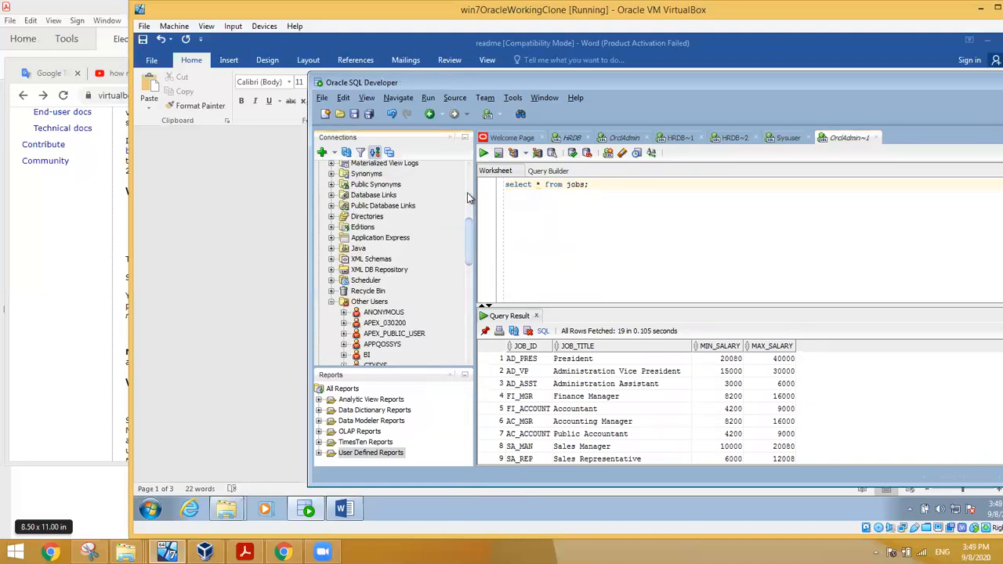
pyautogui.scroll(6, 467, 198)
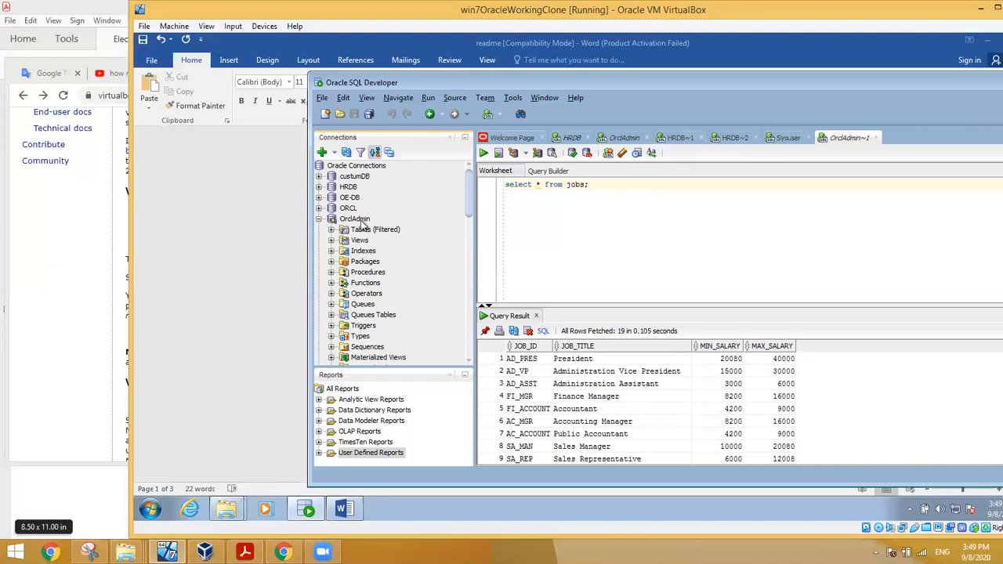
pyautogui.rightClick(361, 221)
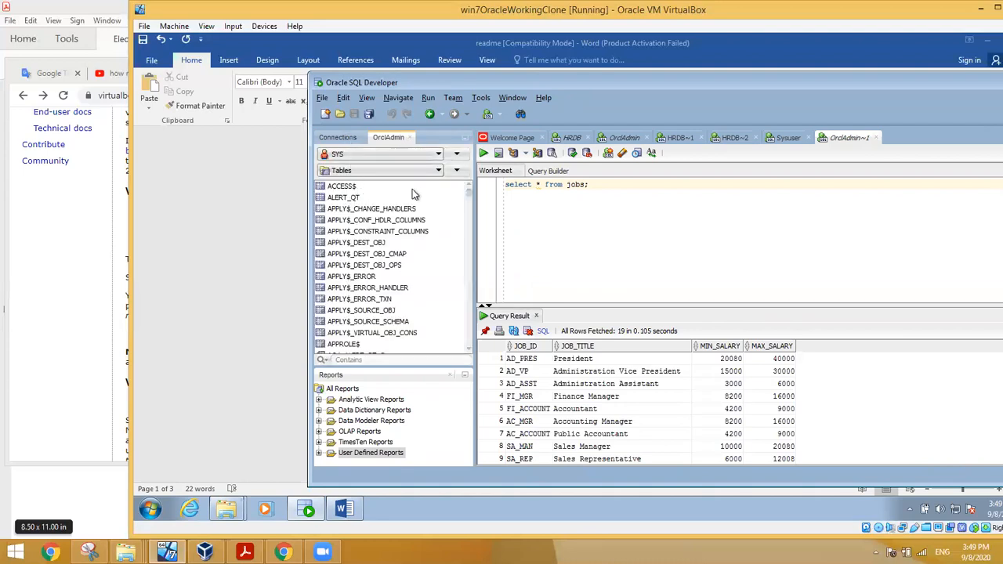
pyautogui.click(336, 141)
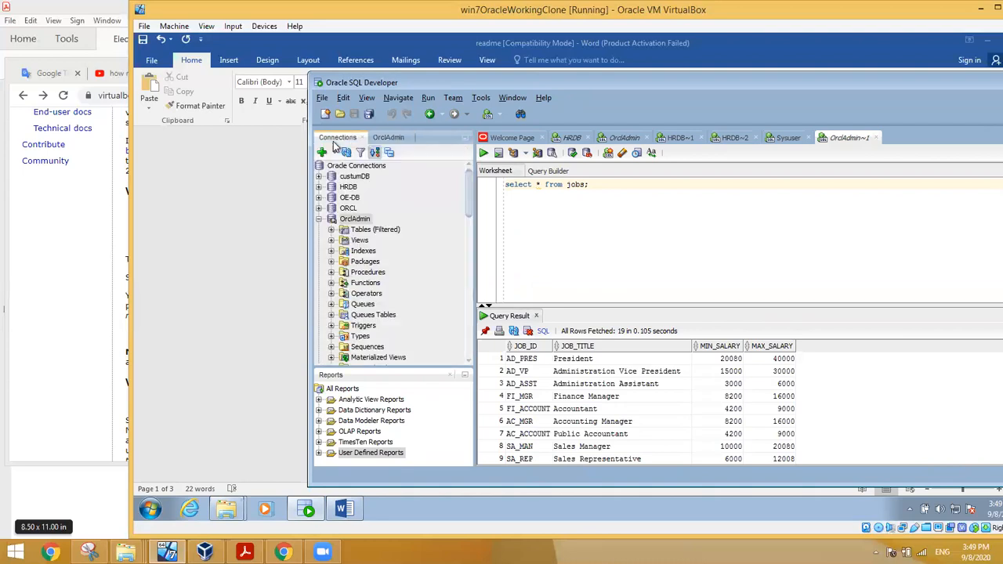
# Step: Disconnect the OrclAdmin and Sysuser connections, then connect to HRDB
pyautogui.click(357, 220)
pyautogui.rightClick(358, 220)
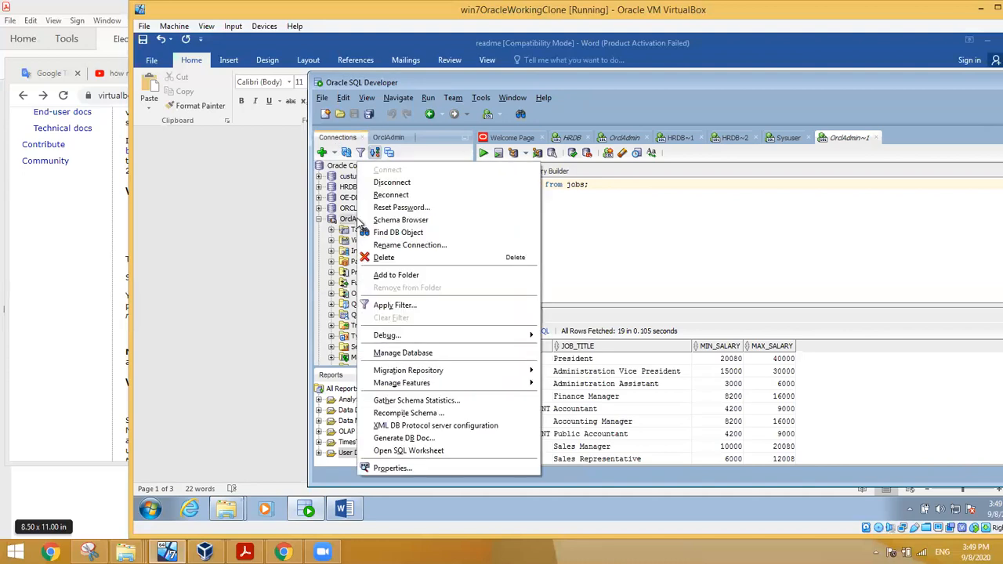
pyautogui.click(392, 181)
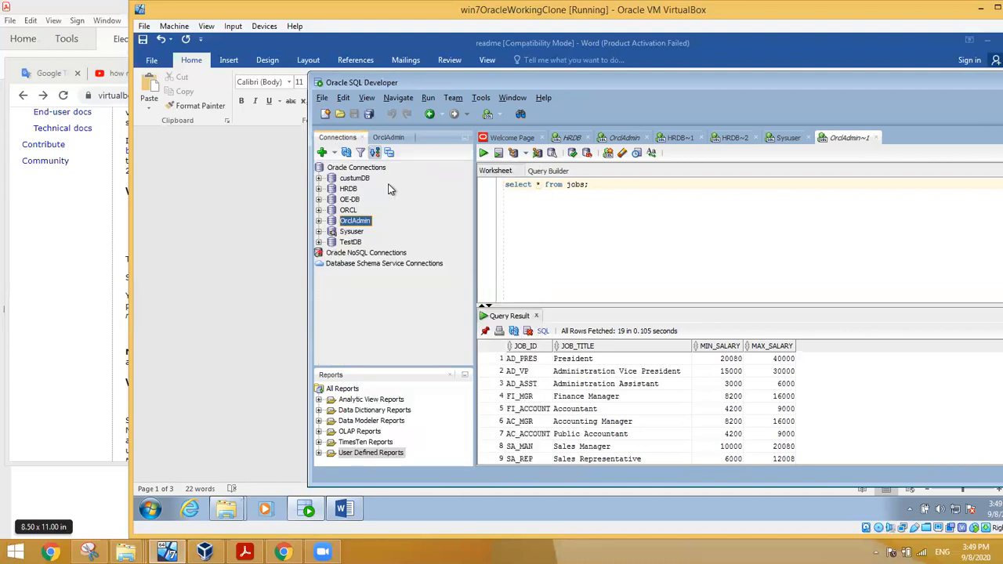
pyautogui.rightClick(350, 235)
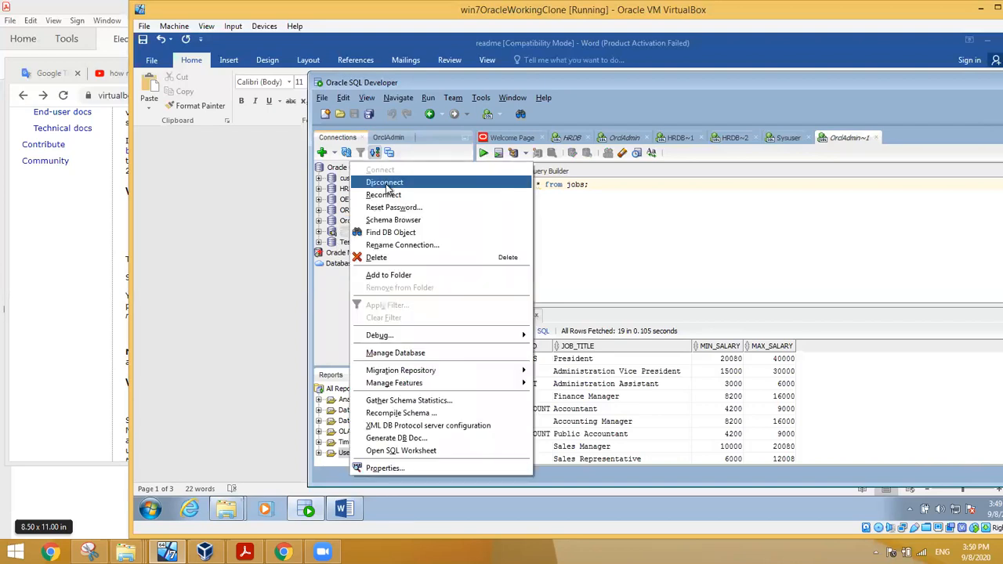
pyautogui.click(386, 185)
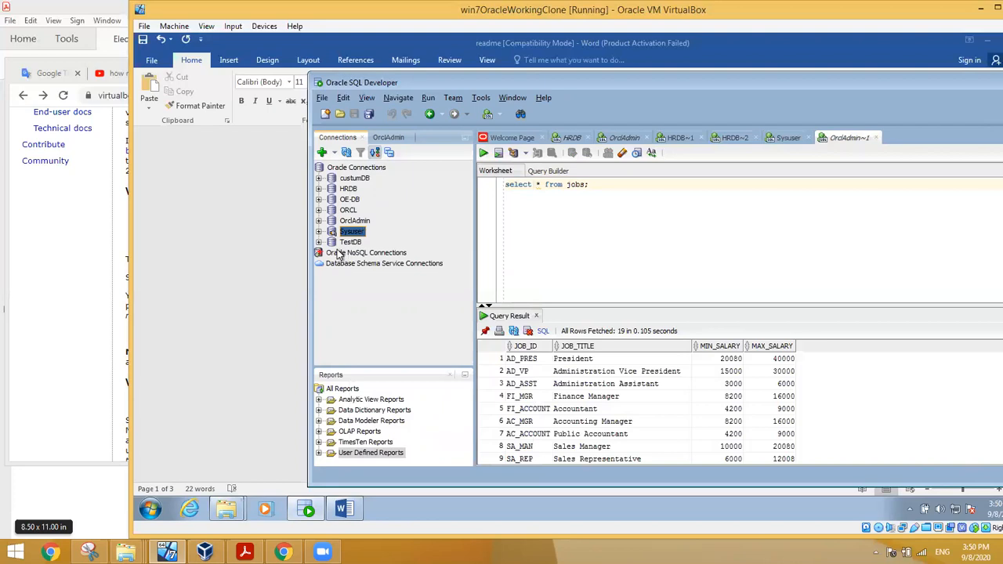
pyautogui.rightClick(346, 191)
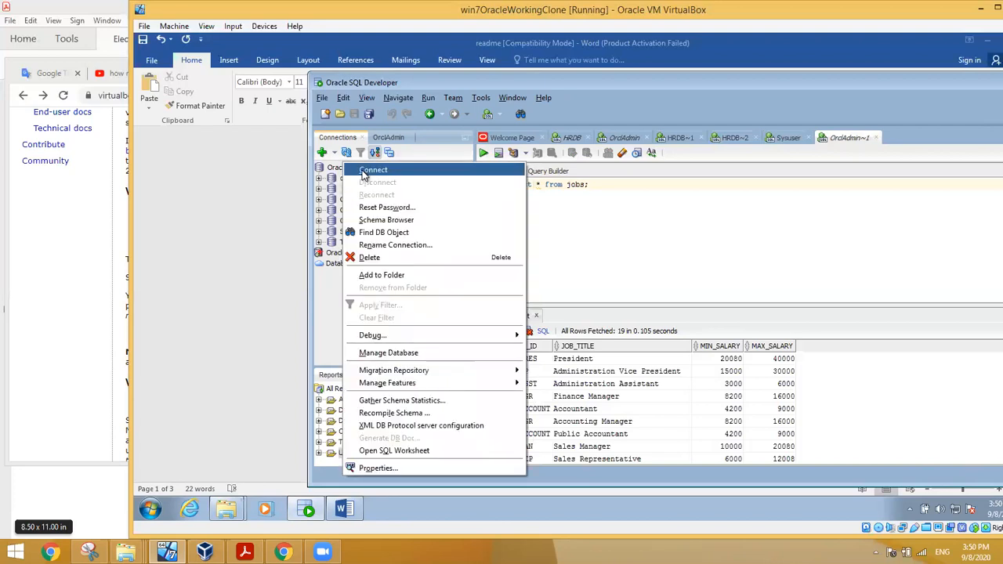
pyautogui.click(373, 170)
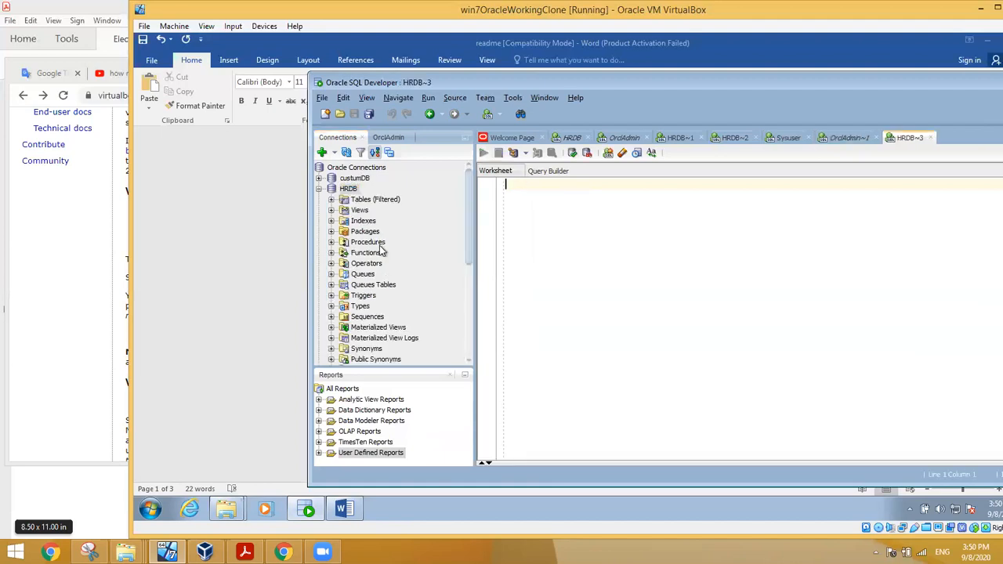
# Step: List HRDB's tables, view the EMPLOYEES table's columns, then close the EMPLOYEES tab
pyautogui.click(332, 200)
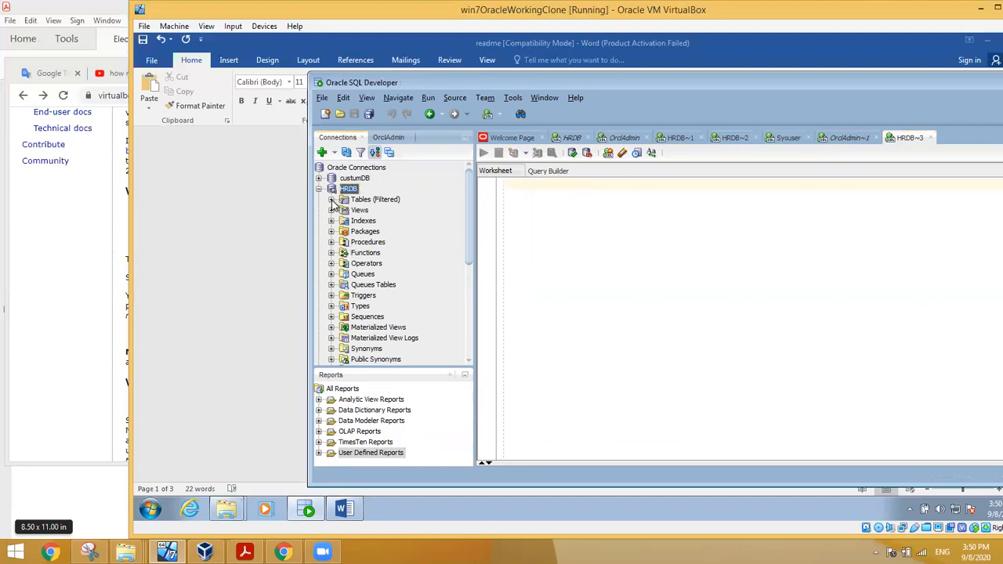
pyautogui.click(331, 200)
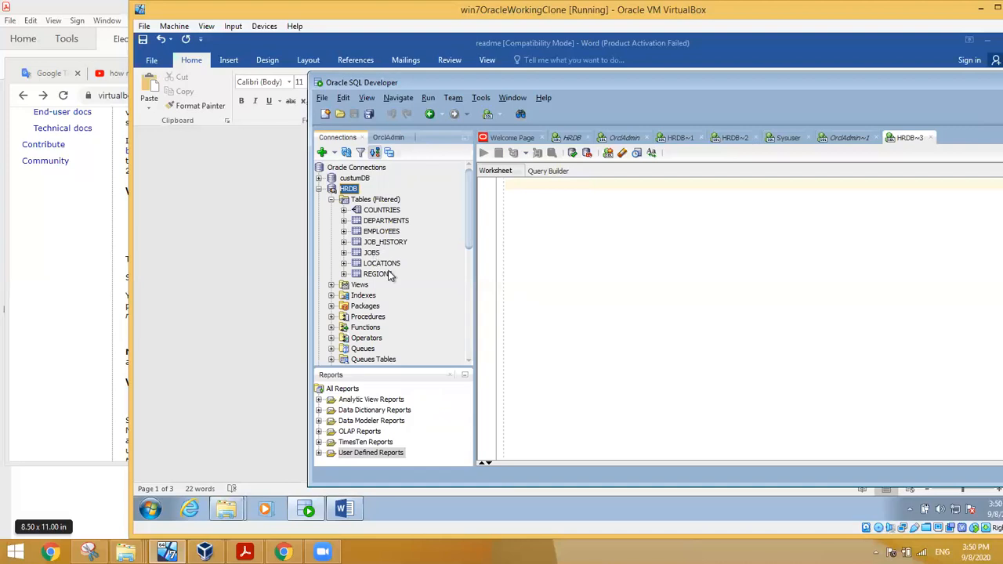
pyautogui.click(382, 232)
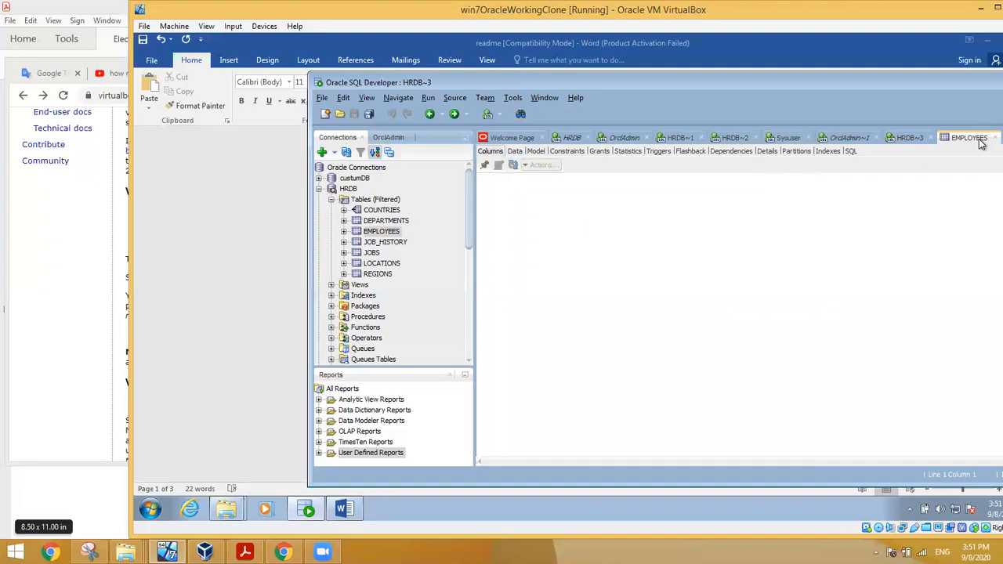
pyautogui.rightClick(980, 141)
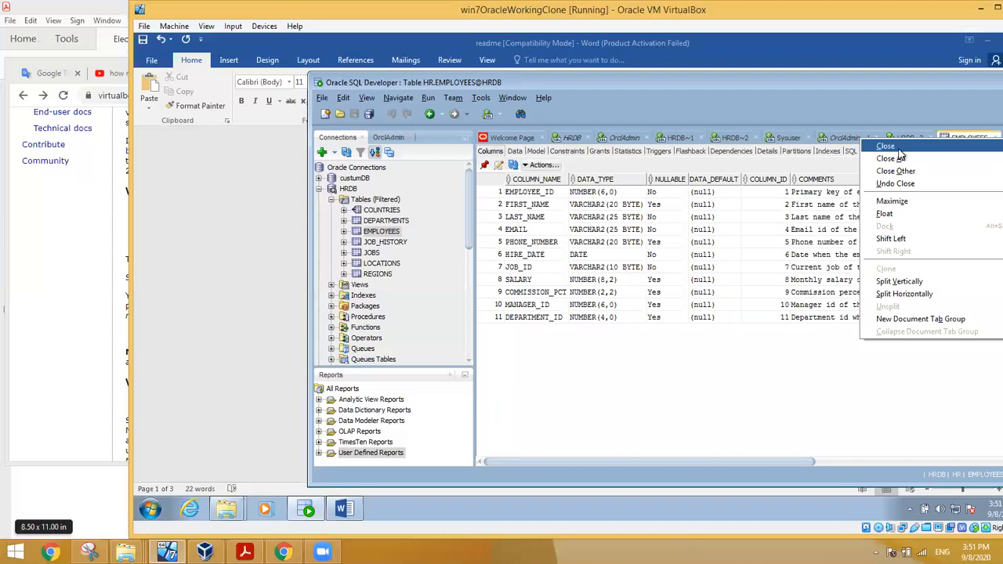
pyautogui.click(900, 148)
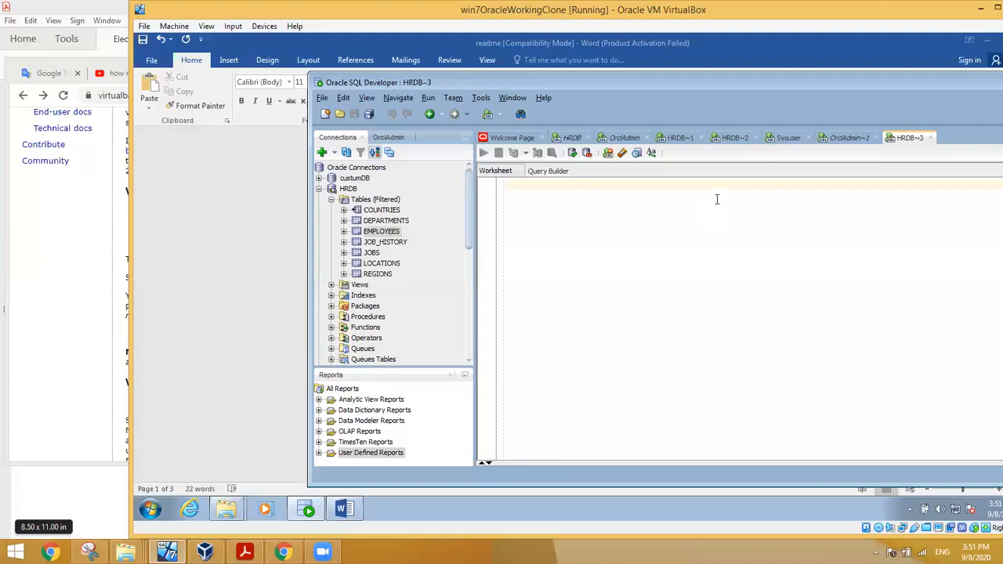
# Step: Enter select * from jobs; in the HRDB~3 worksheet, using autocomplete for jobs, and run it
pyautogui.write('sel ct')
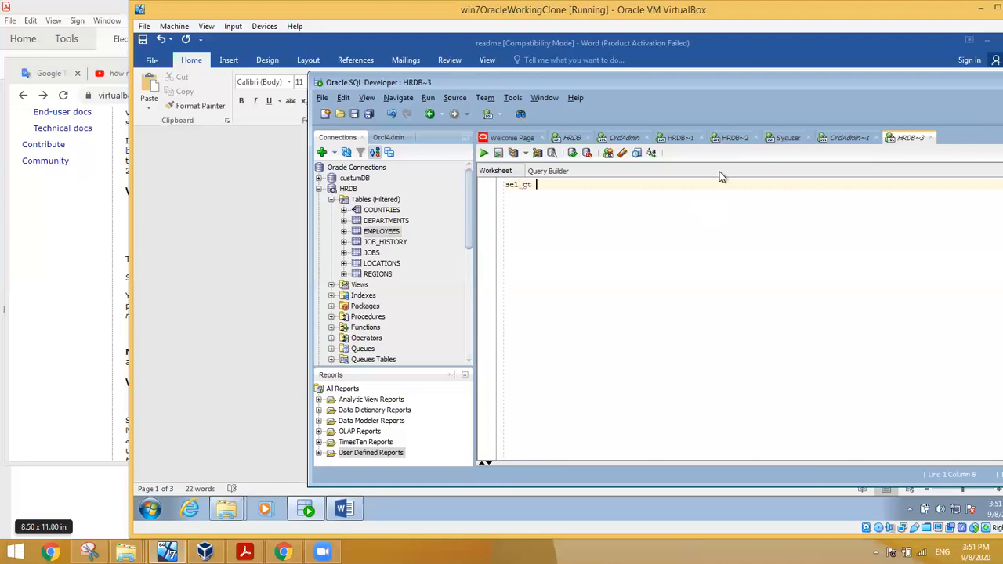
pyautogui.press('BackSpace')
pyautogui.press('BackSpace')
pyautogui.press('BackSpace')
pyautogui.press('BackSpace')
pyautogui.write('lect * from')
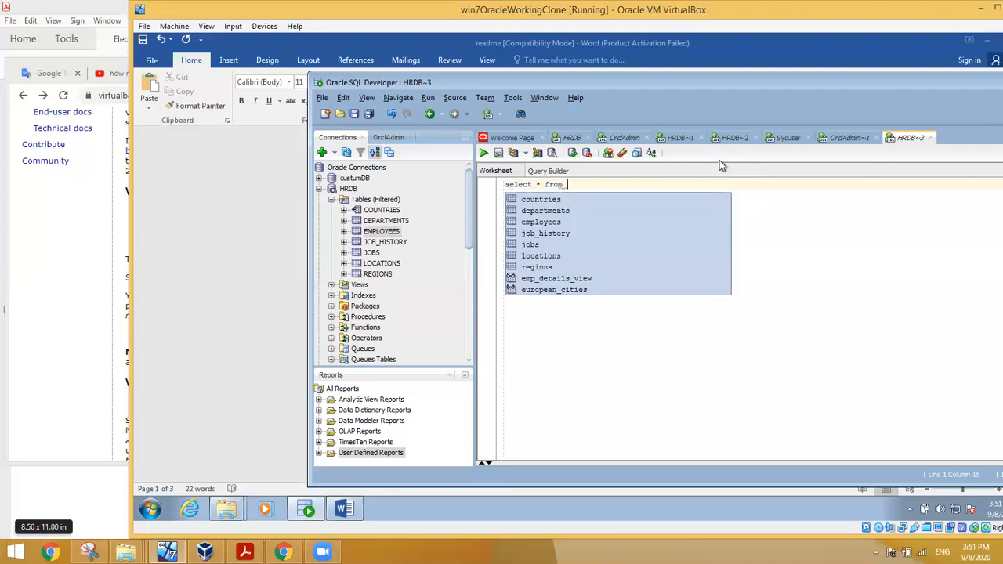
pyautogui.press('Down')
pyautogui.press('Down')
pyautogui.press('Down')
pyautogui.press('Down')
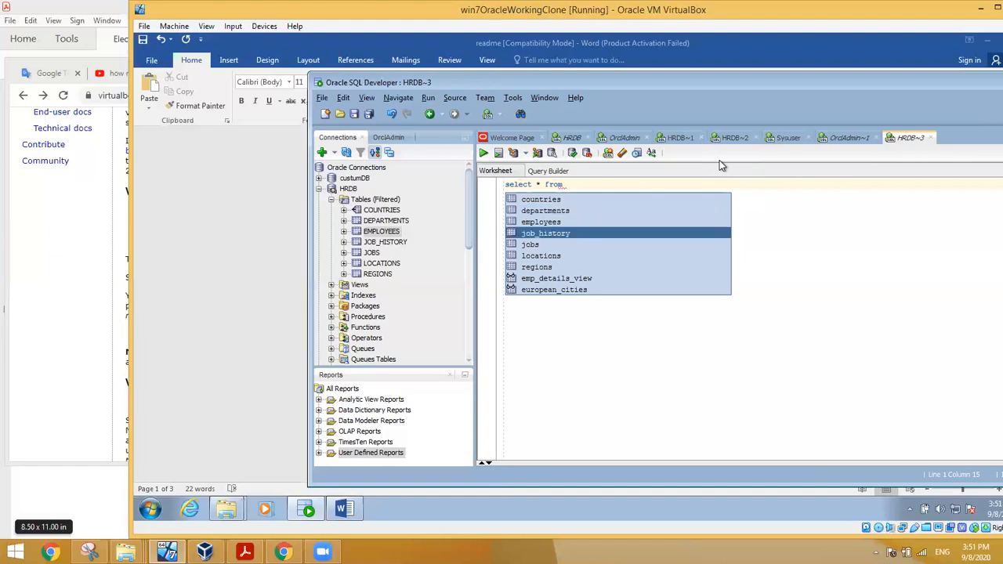
pyautogui.press('Down')
pyautogui.press('Return')
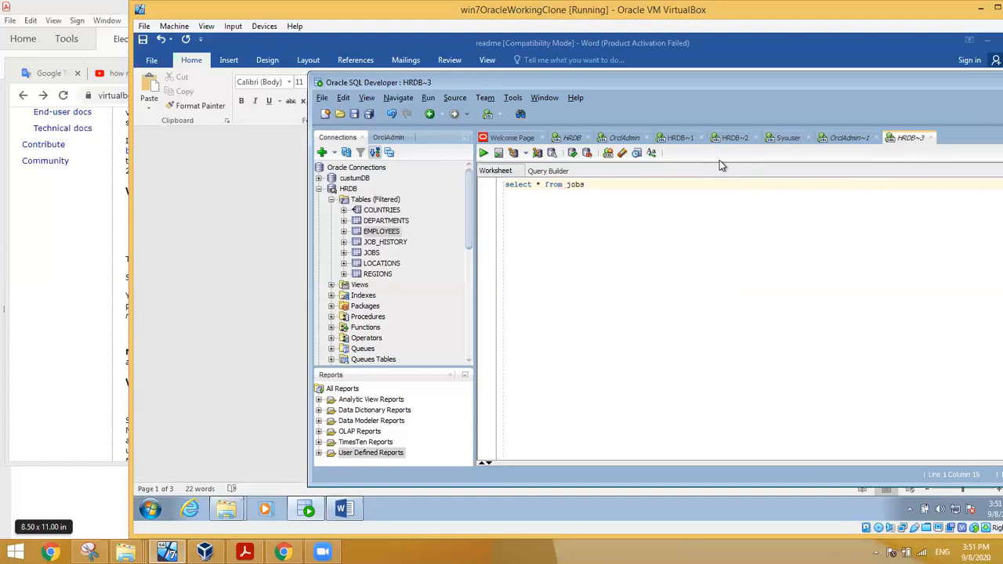
pyautogui.write(';')
pyautogui.doubleClick(572, 185)
pyautogui.press('Left')
pyautogui.press('Left')
pyautogui.press('Left')
pyautogui.press('Left')
pyautogui.press('Left')
pyautogui.write('hr.')
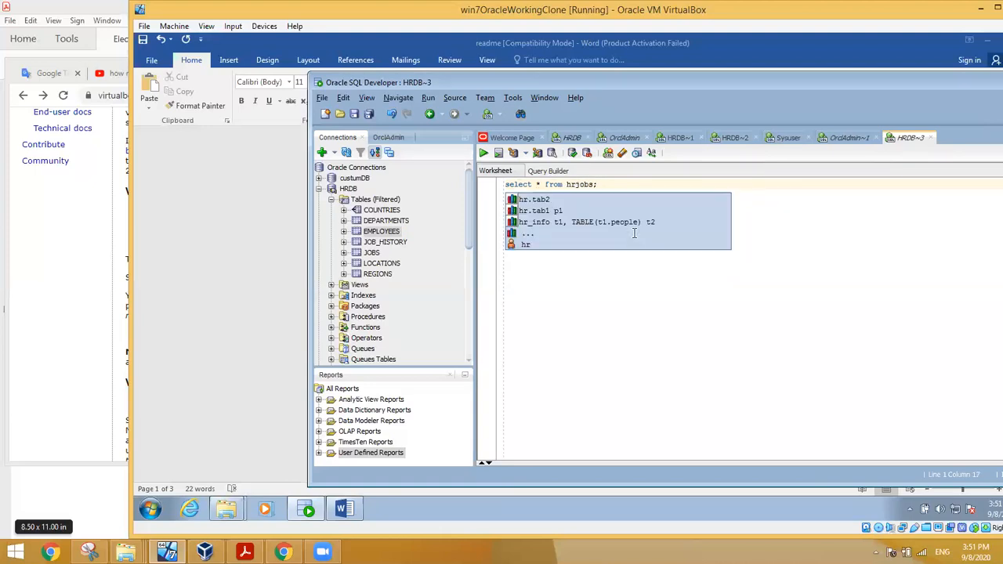
pyautogui.press('BackSpace')
pyautogui.press('BackSpace')
pyautogui.press('BackSpace')
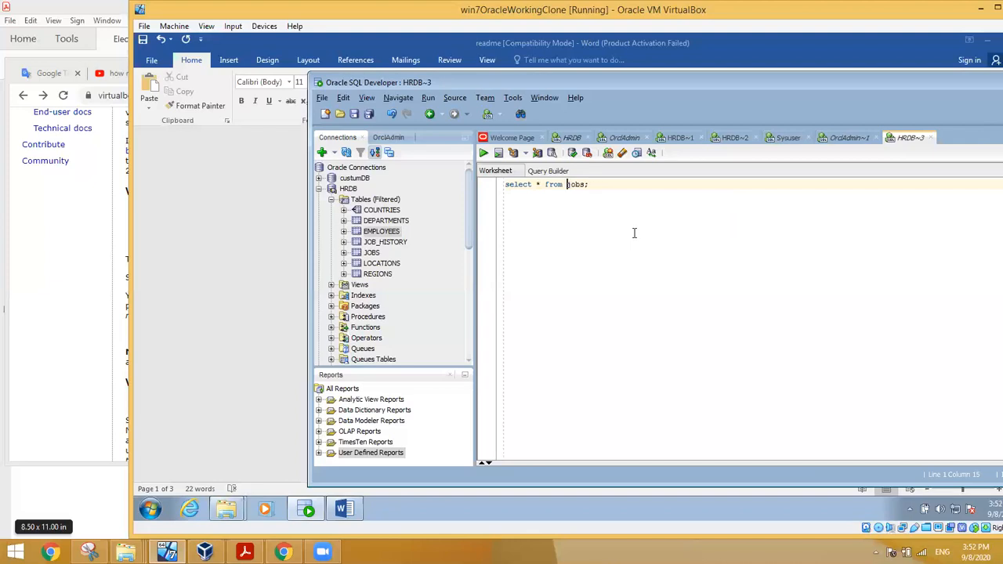
pyautogui.click(483, 152)
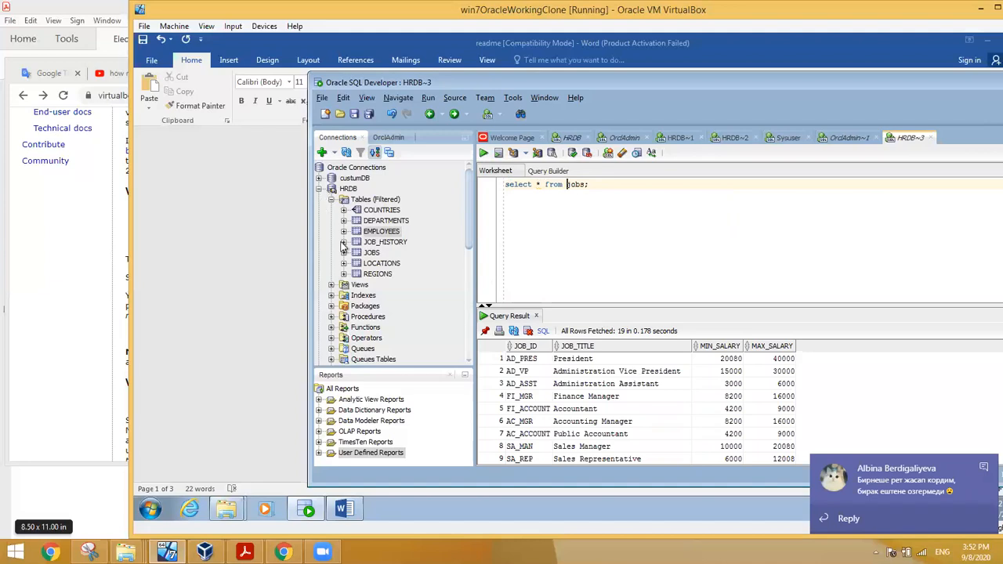
# Step: Expand HRDB's Procedures and open the ADD_JOB_HISTORY procedure's source code
pyautogui.click(331, 285)
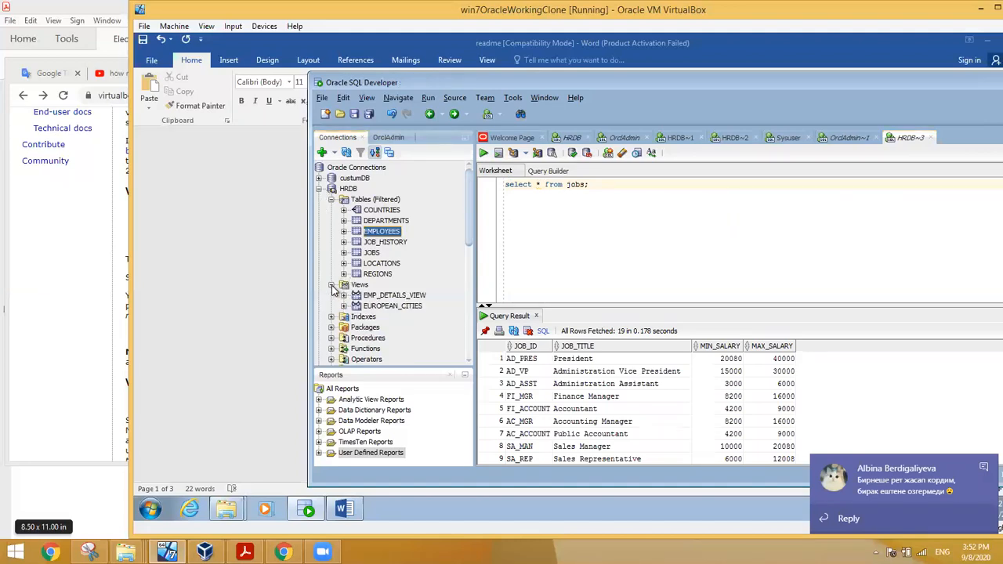
pyautogui.click(332, 285)
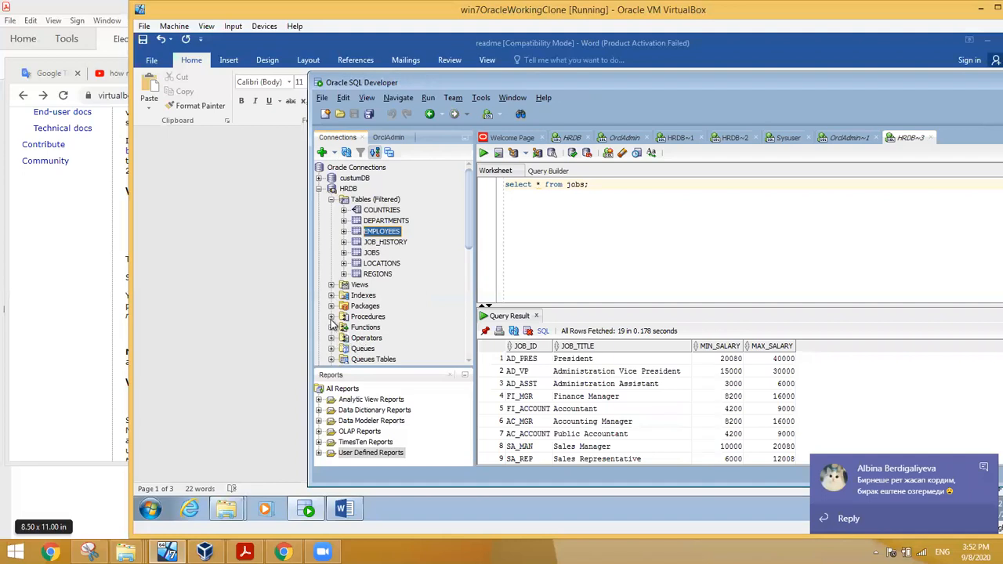
pyautogui.click(332, 317)
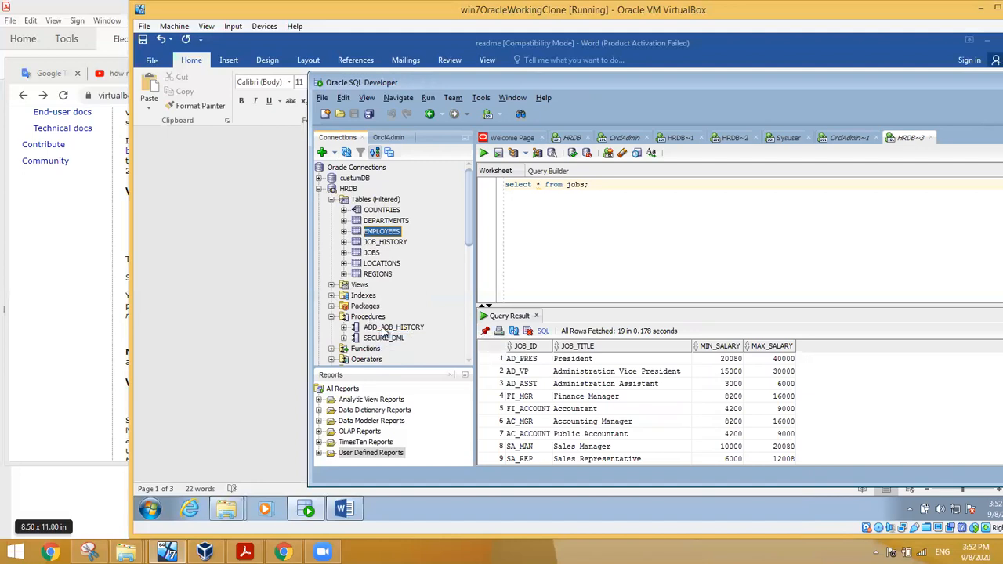
pyautogui.rightClick(384, 327)
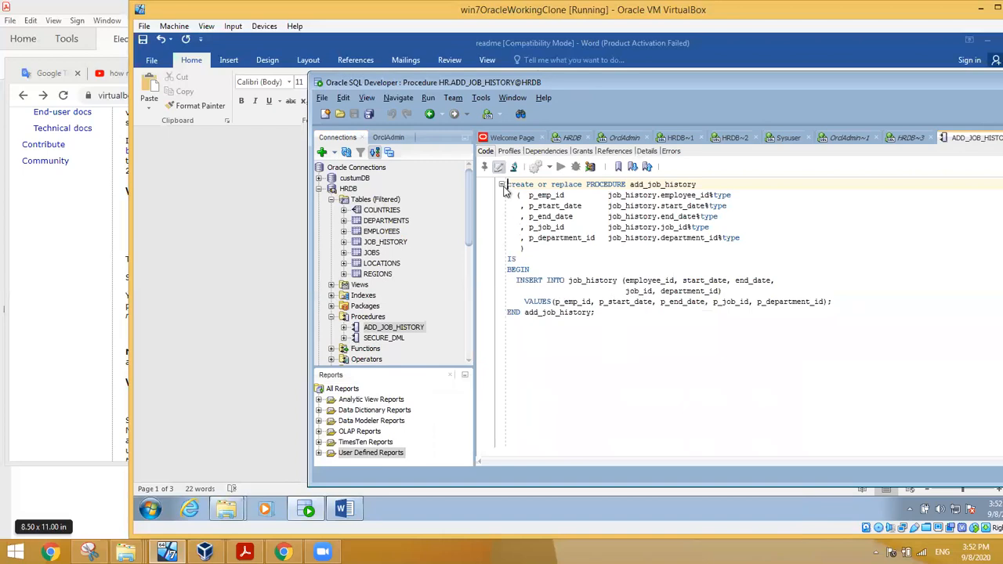
pyautogui.hotkey('ctrl', 'a')
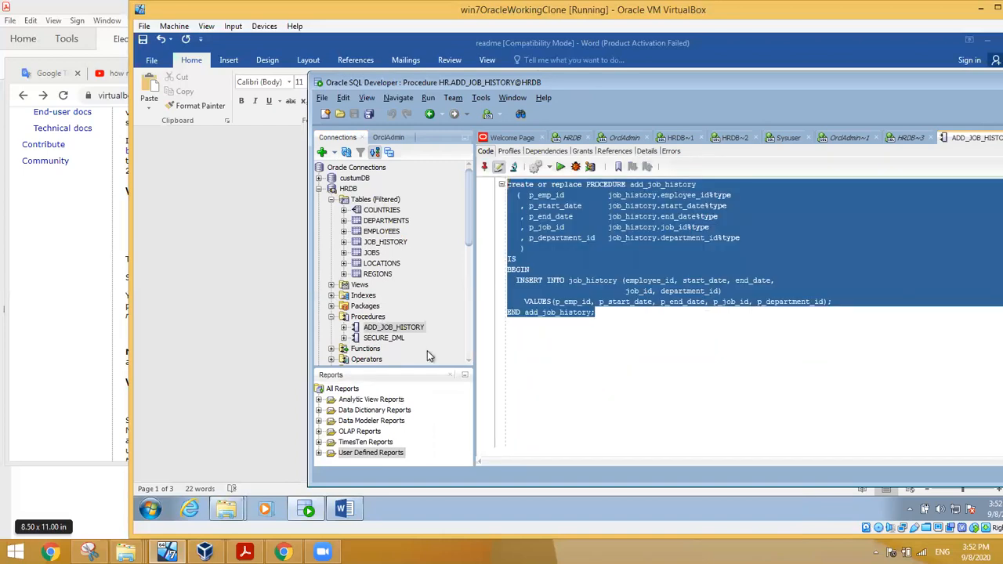
pyautogui.click(559, 366)
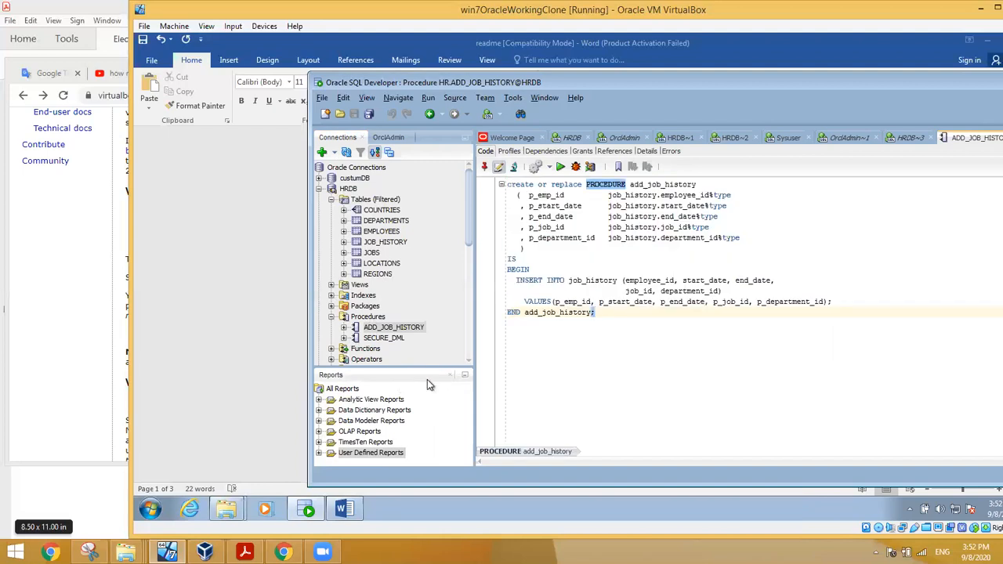